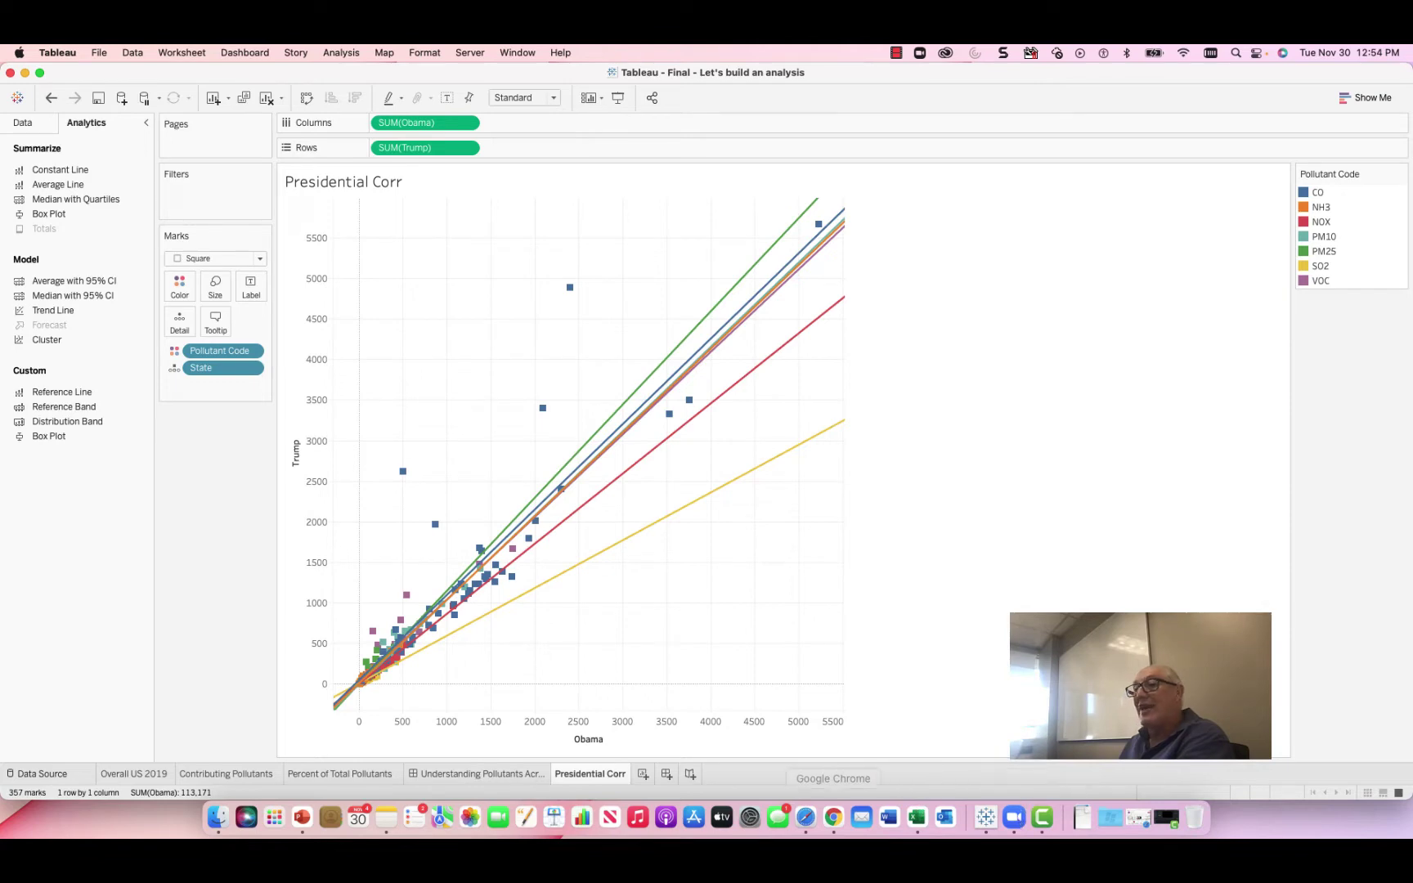
Step: Check the Corr data table, return to Presidential Corr, and add a blank Sheet 5
left_click(44, 774)
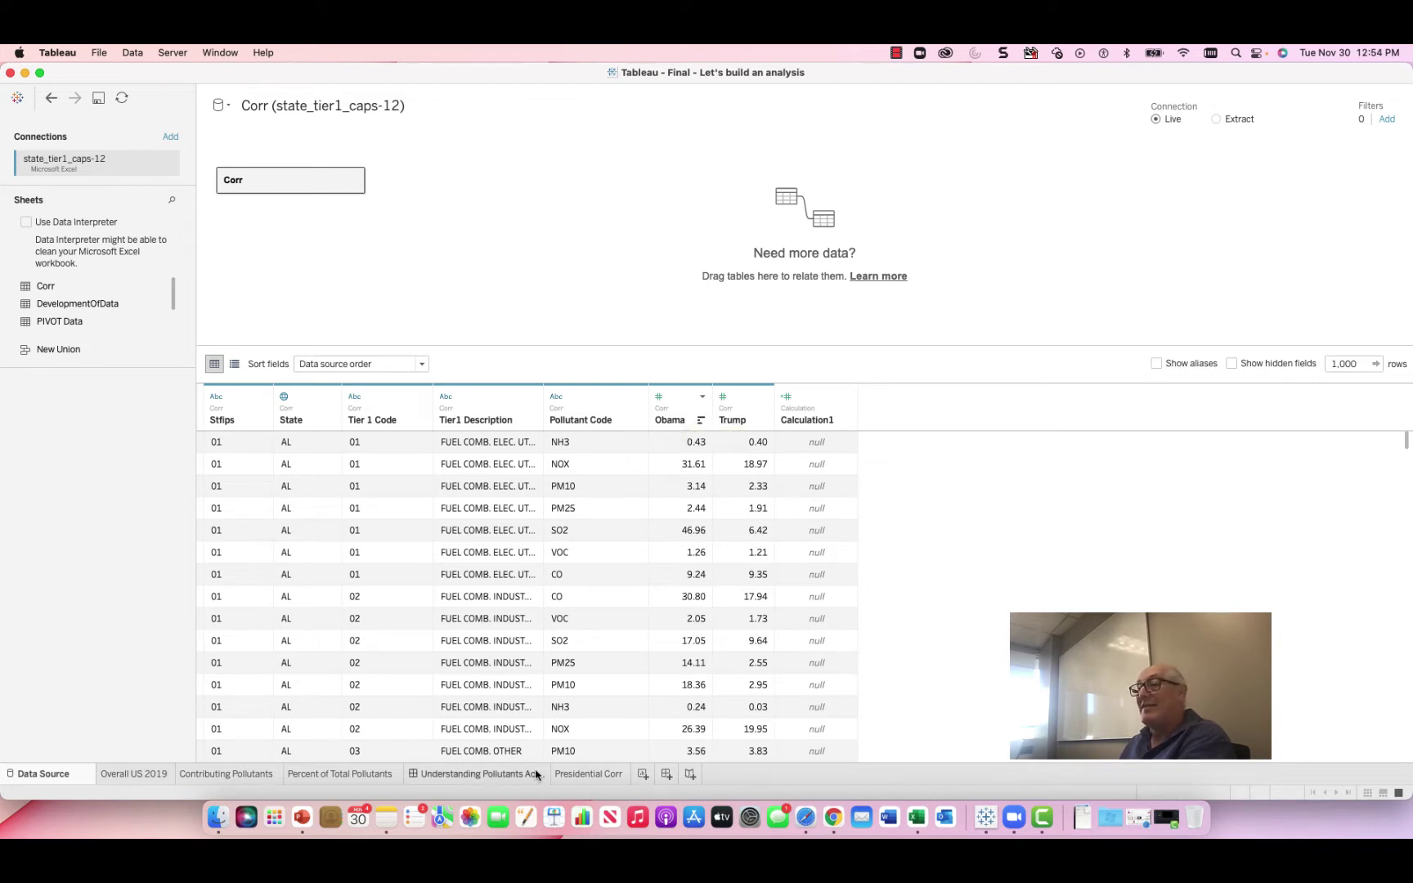
left_click(598, 775)
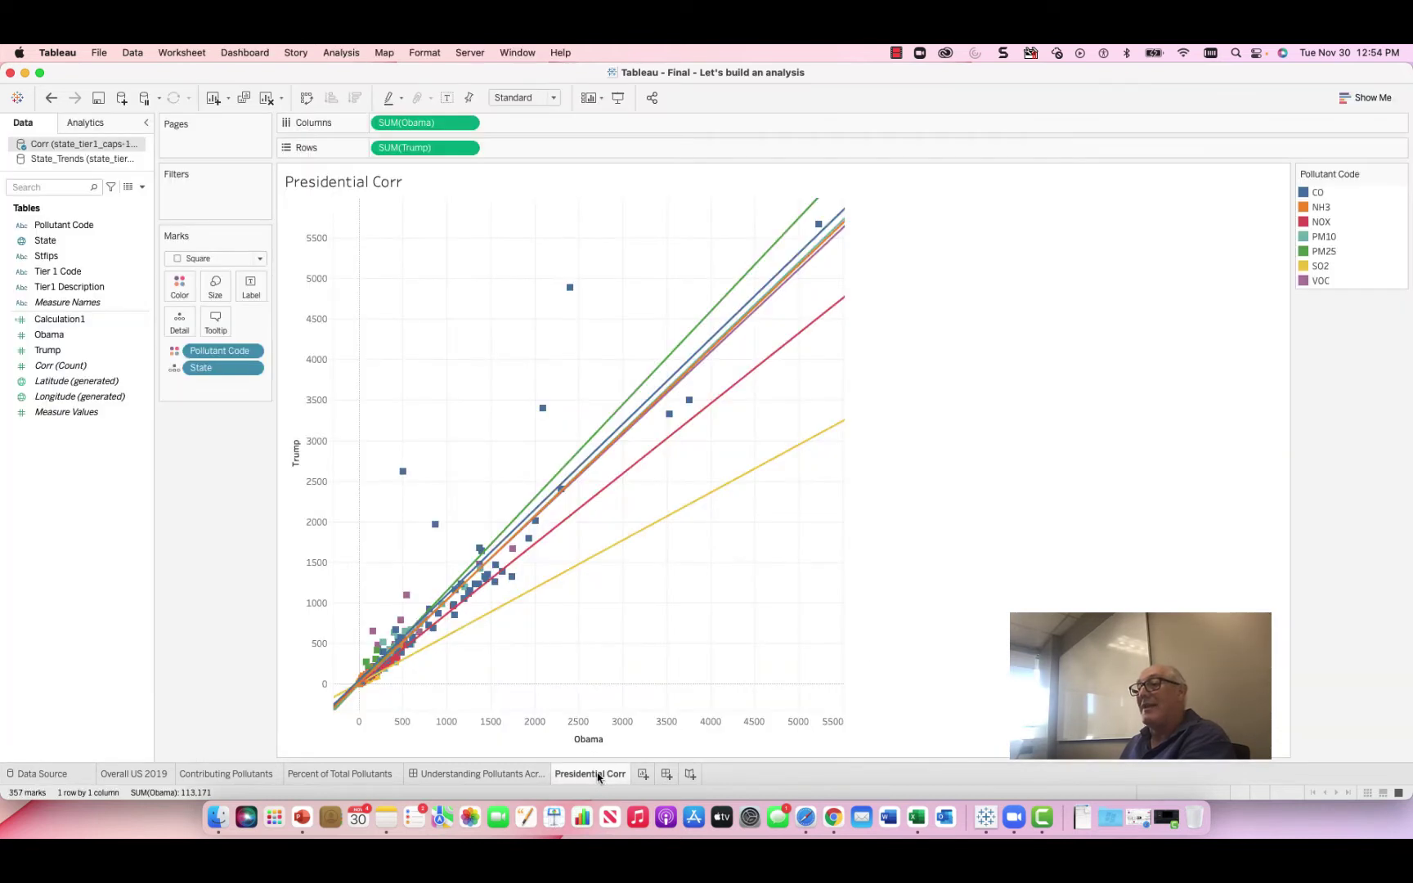
left_click(643, 774)
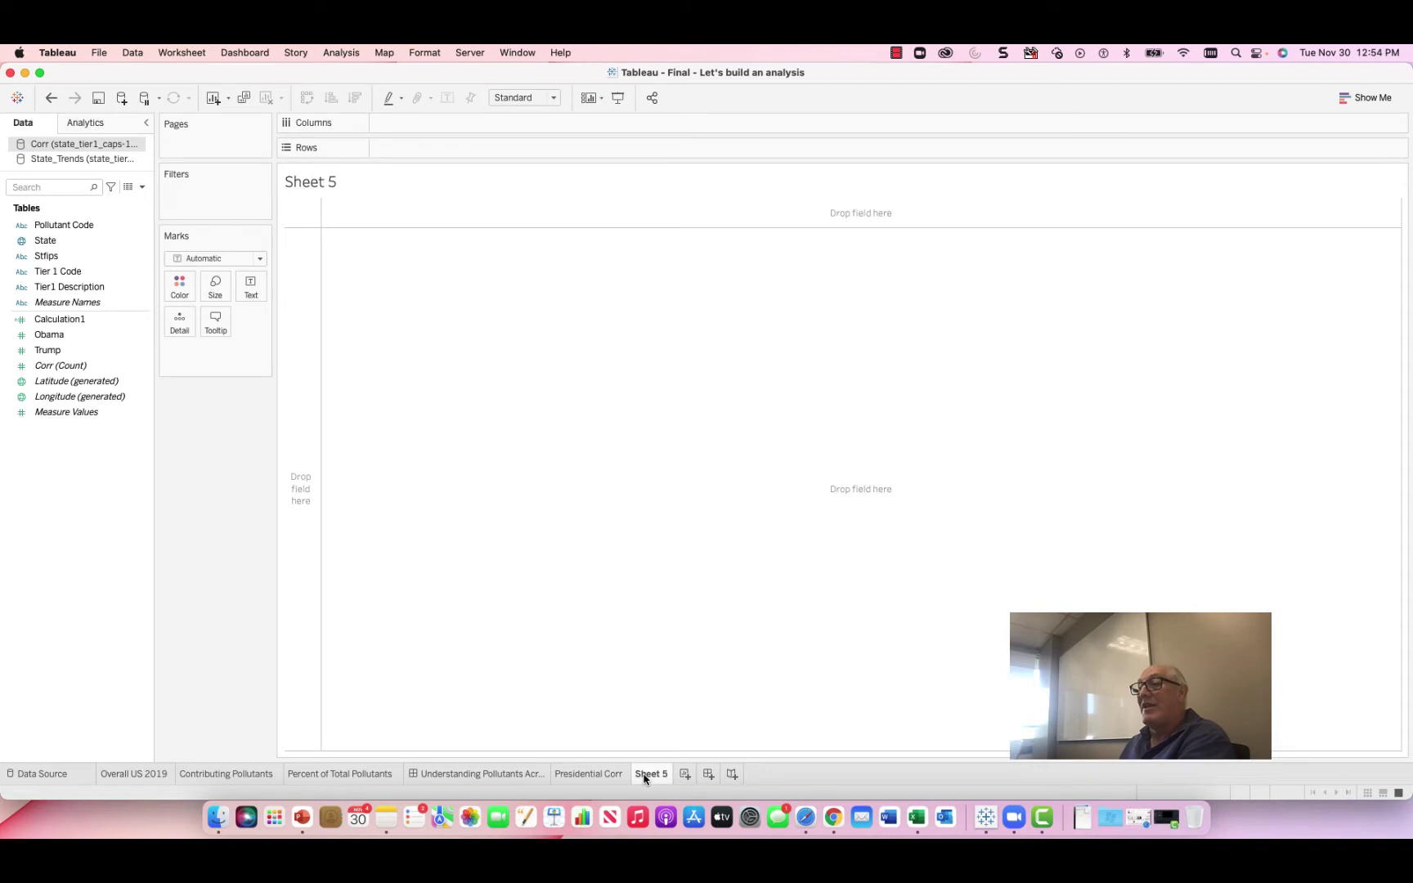
Step: Start an Excel connection to state_tier1_caps-12.xlsx, abandon it, and view the Corr data source page
left_click(130, 53)
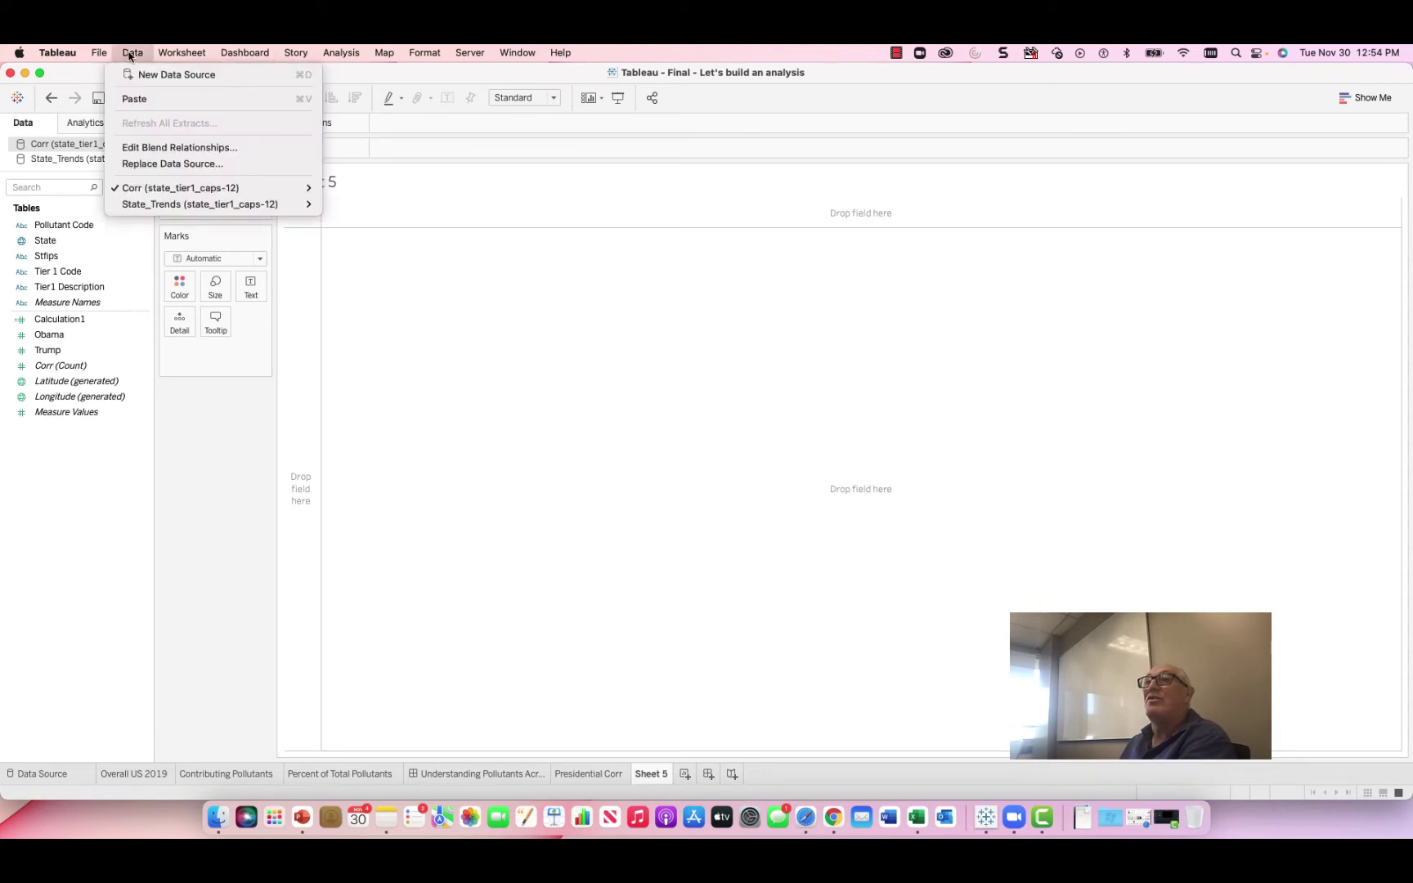
left_click(156, 74)
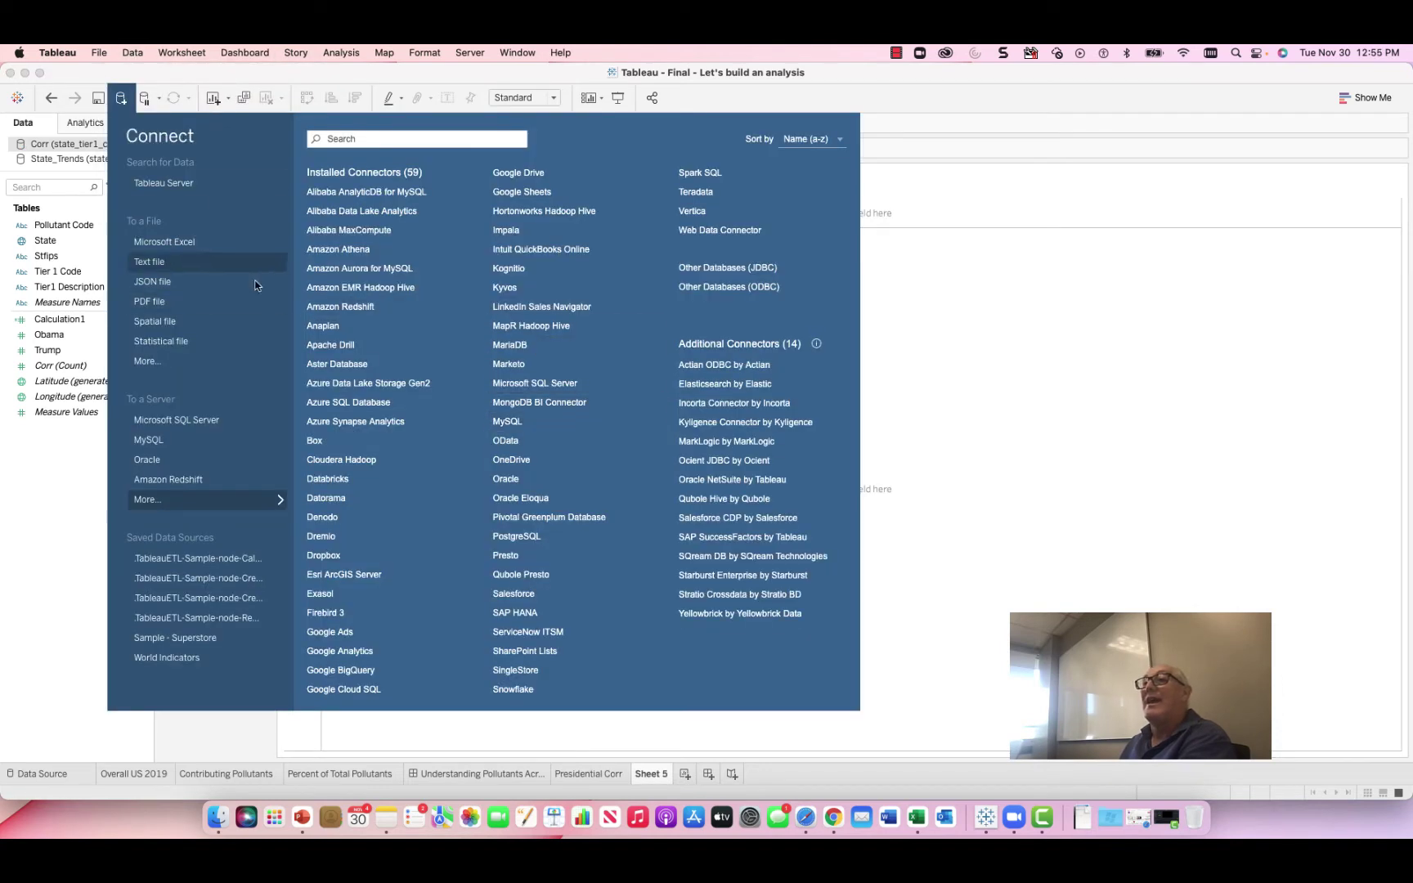
left_click(164, 242)
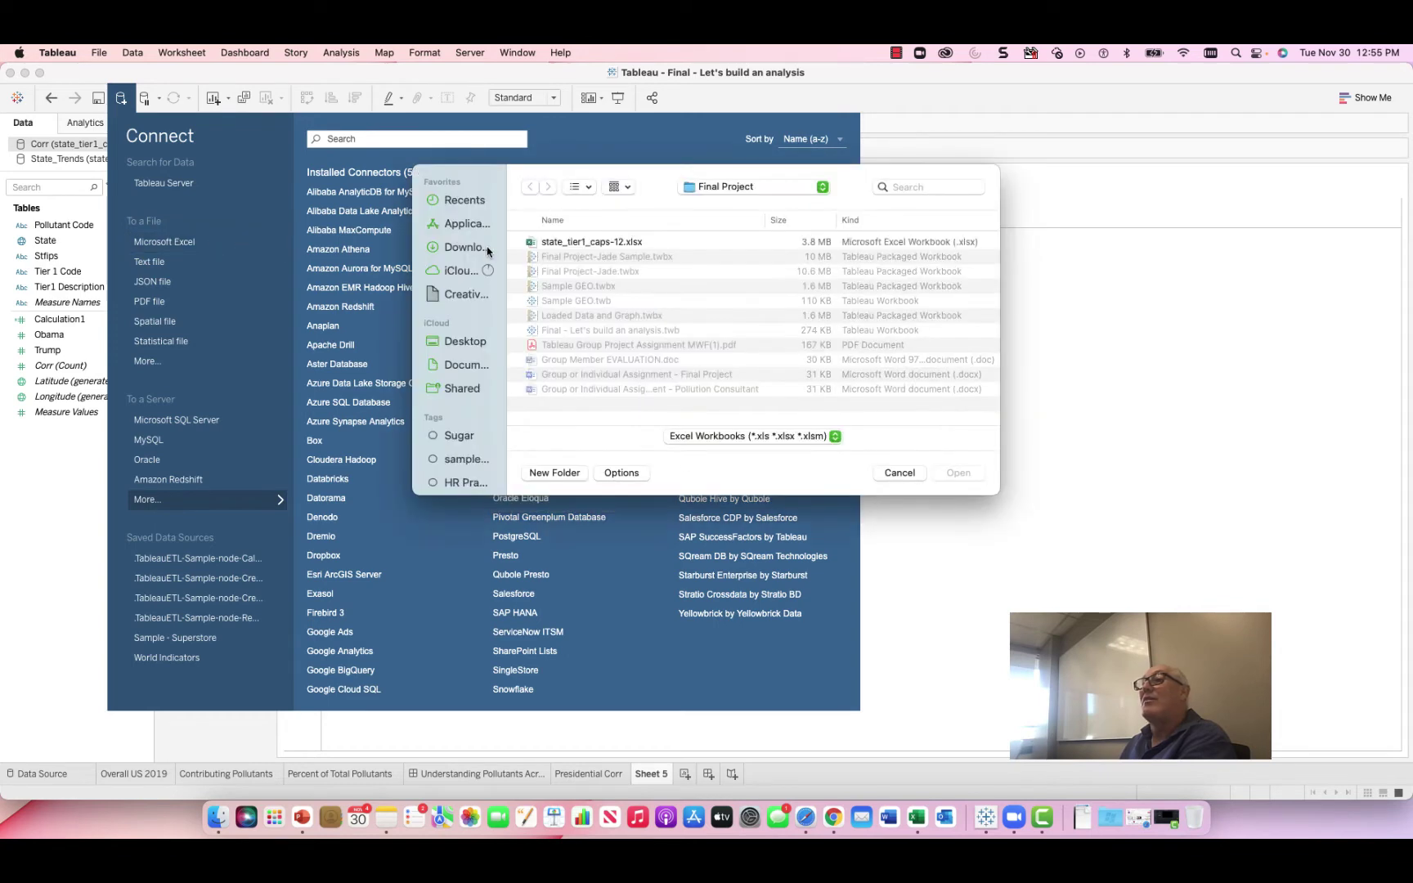
left_click(583, 241)
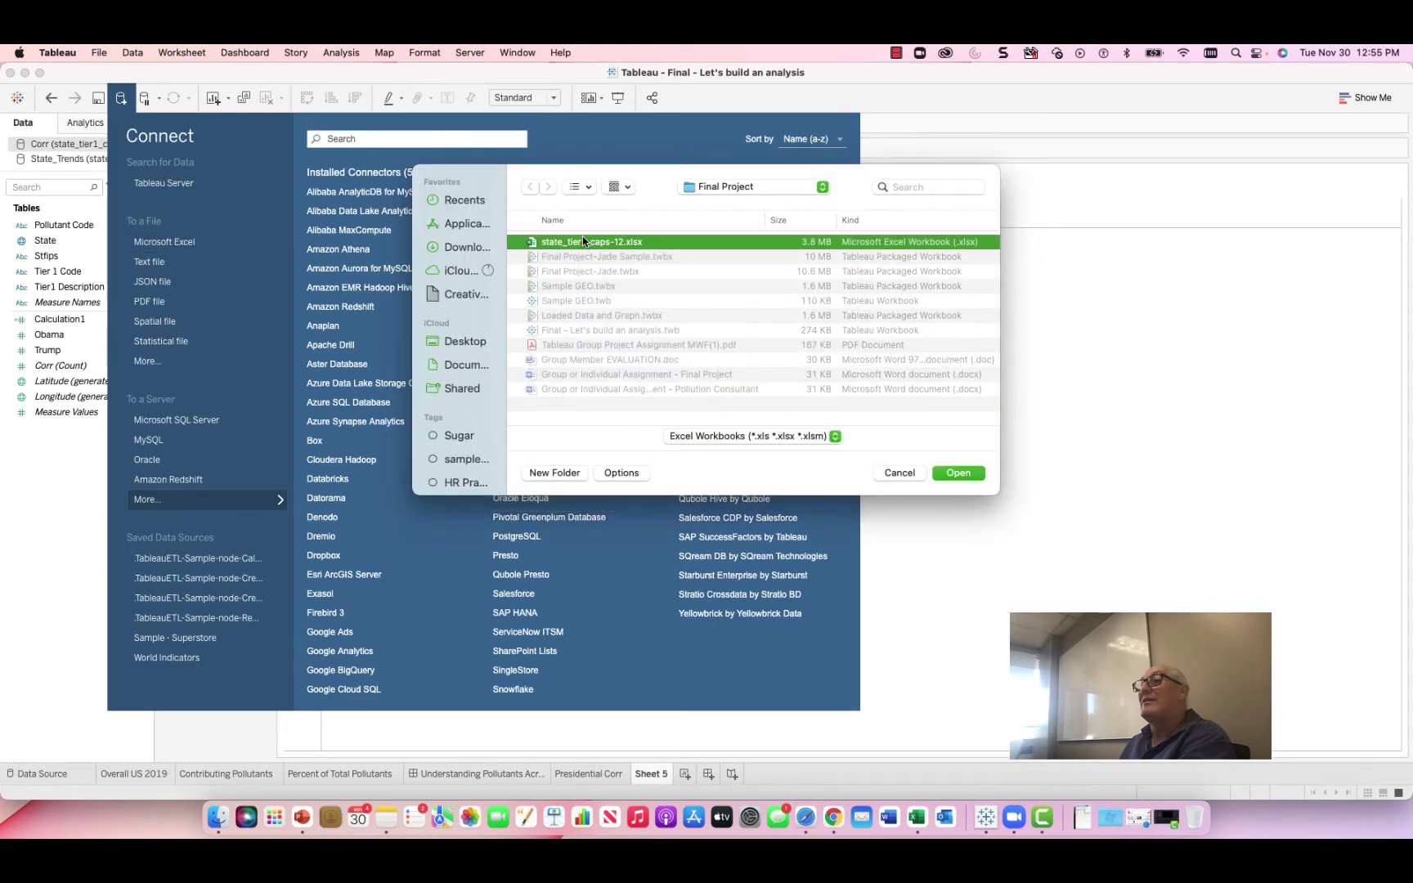
left_click(900, 473)
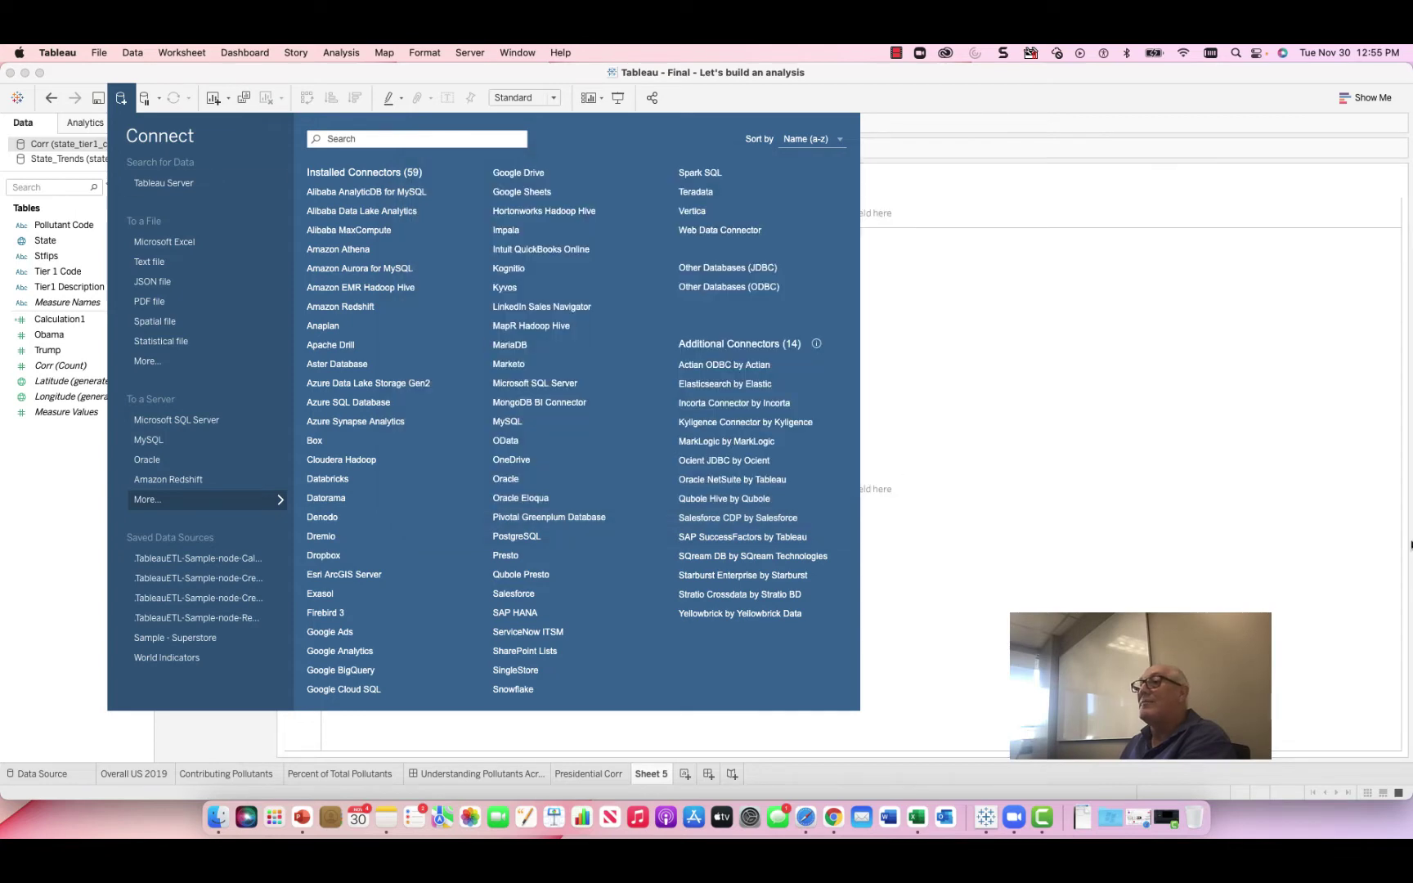
key("Escape")
left_click(70, 770)
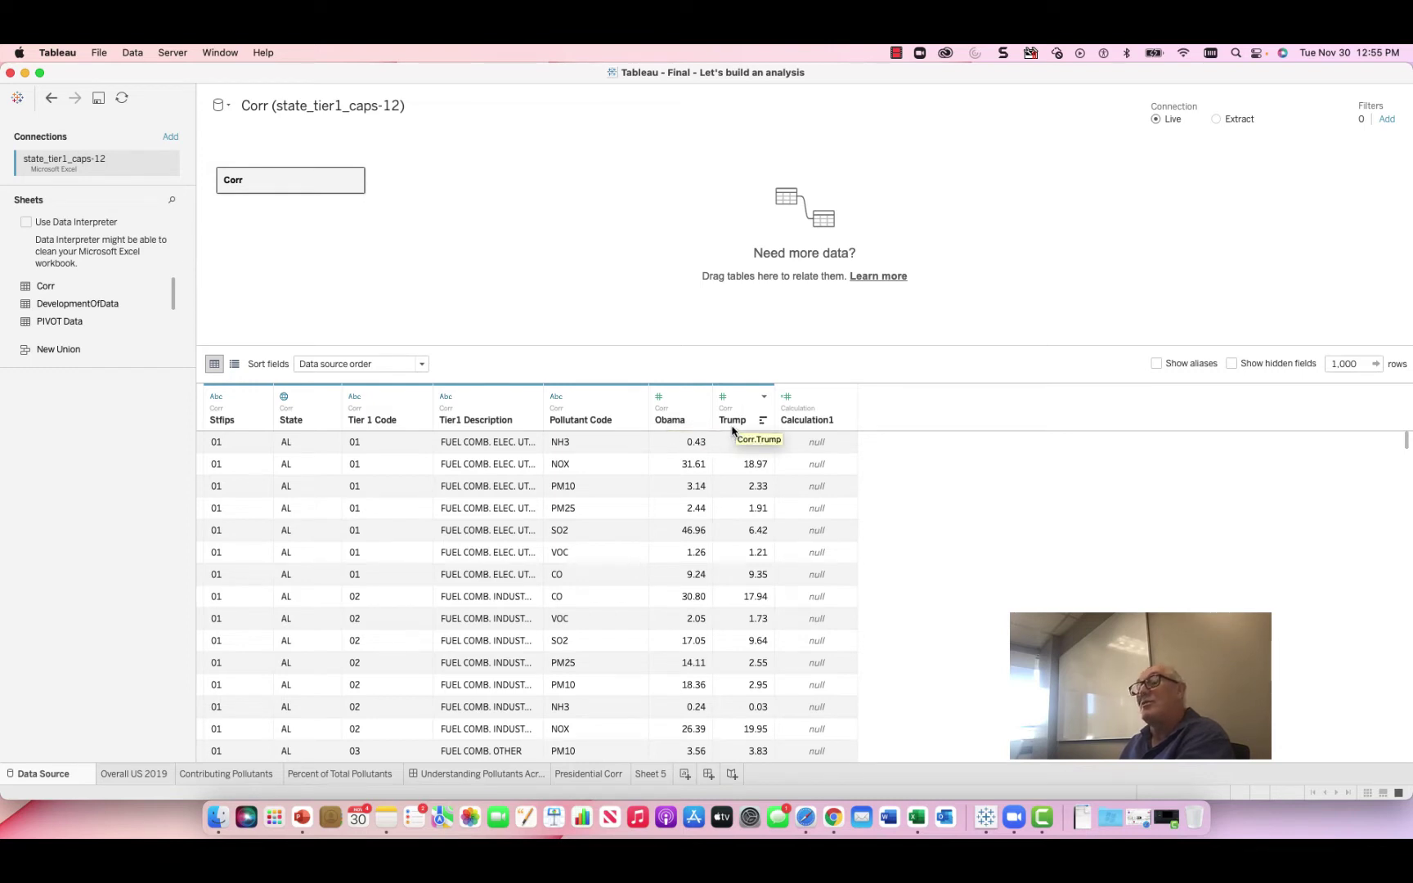
Step: Switch to the empty Sheet 5 tab, with the Corr fields Obama and Trump ready to use
left_click(649, 774)
Step: Plot SUM(Obama) on Columns against SUM(Trump) on Rows, with State on Detail giving 51 marks
left_click(124, 326)
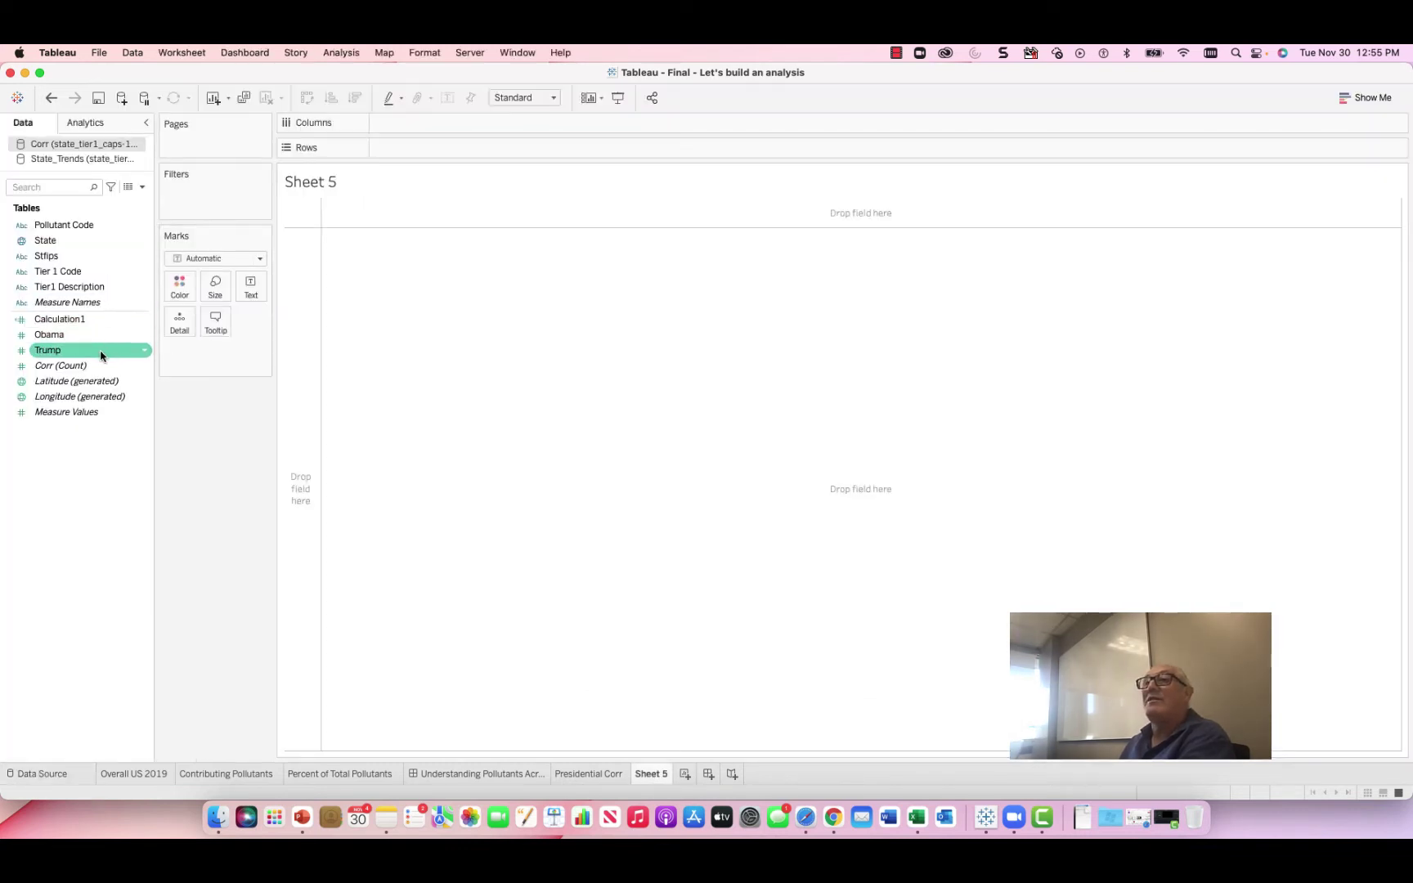
mouse_move(91, 337)
left_mouse_down()
mouse_move(449, 162)
mouse_move(455, 132)
left_mouse_up()
mouse_move(57, 352)
left_mouse_down()
mouse_move(70, 362)
mouse_move(432, 148)
left_mouse_up()
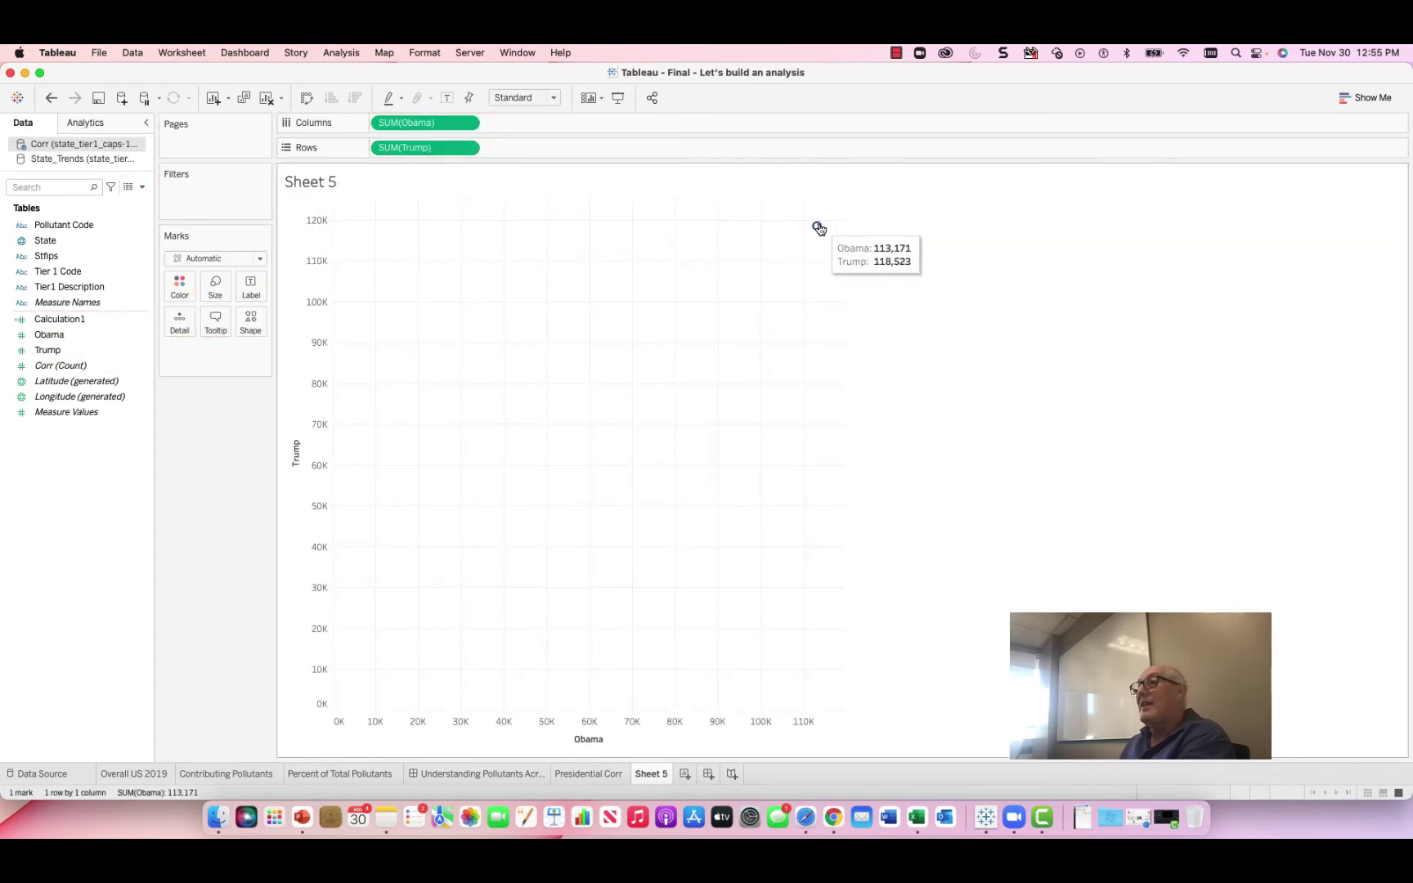
left_click(108, 333)
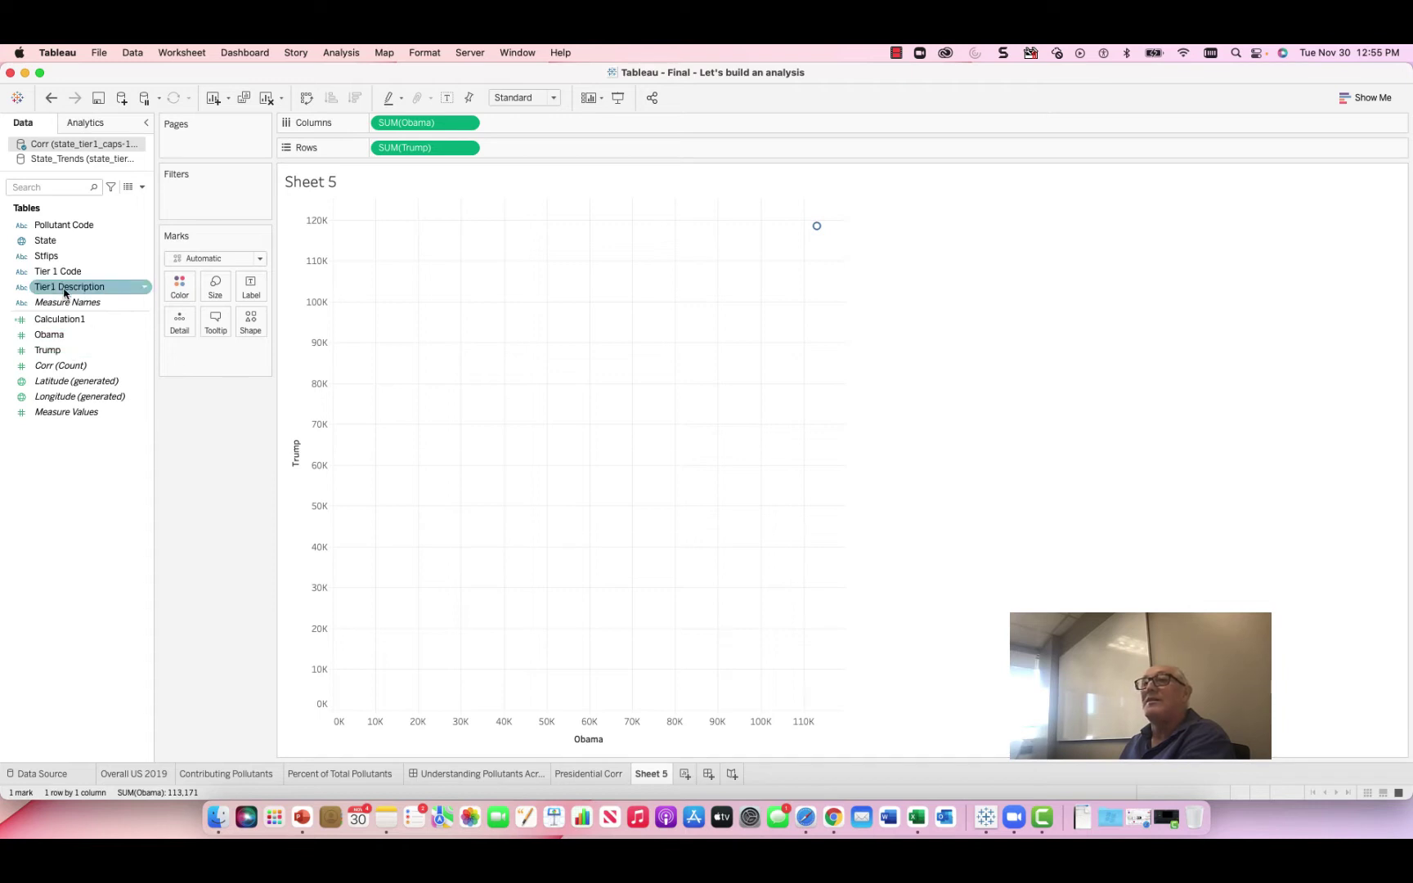
left_click_drag(49, 242, 183, 330)
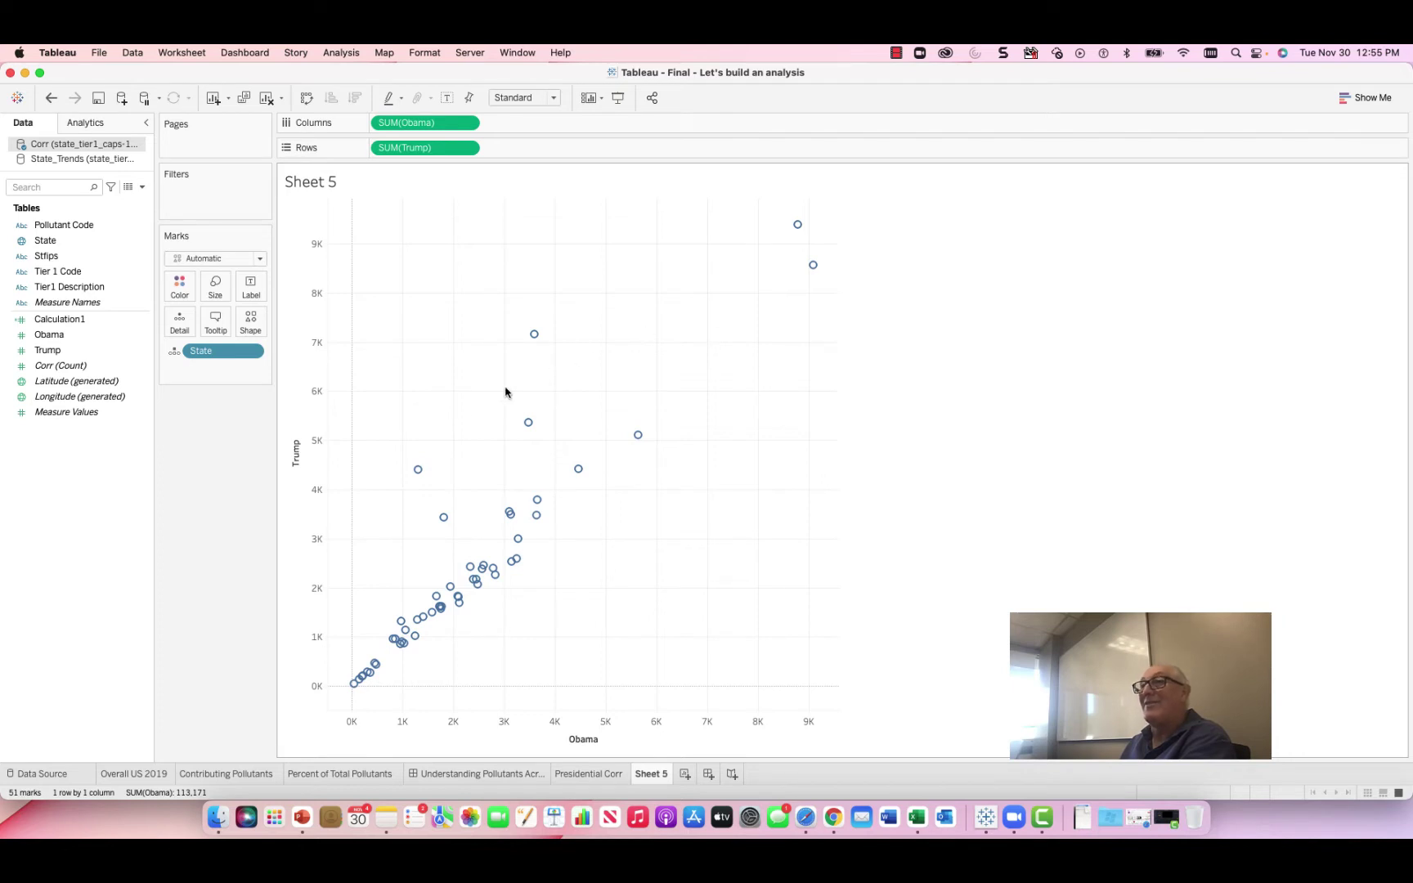
Step: Add a linear trend line fitting Trump = 1.00668*Obama + 90.1144, R-squared 0.841915
left_click(91, 124)
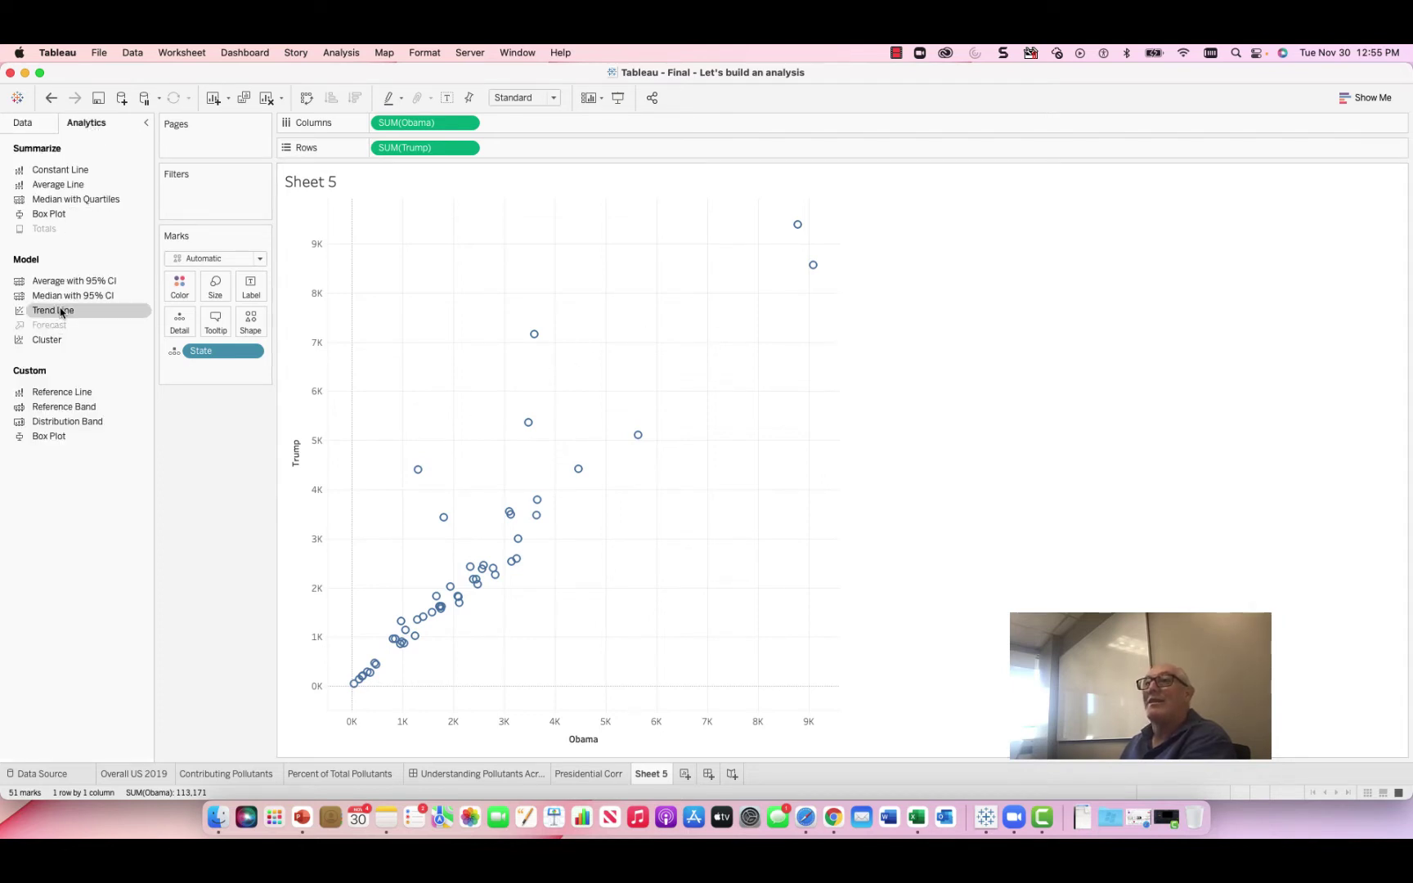
left_click_drag(60, 311, 560, 468)
mouse_move(577, 459)
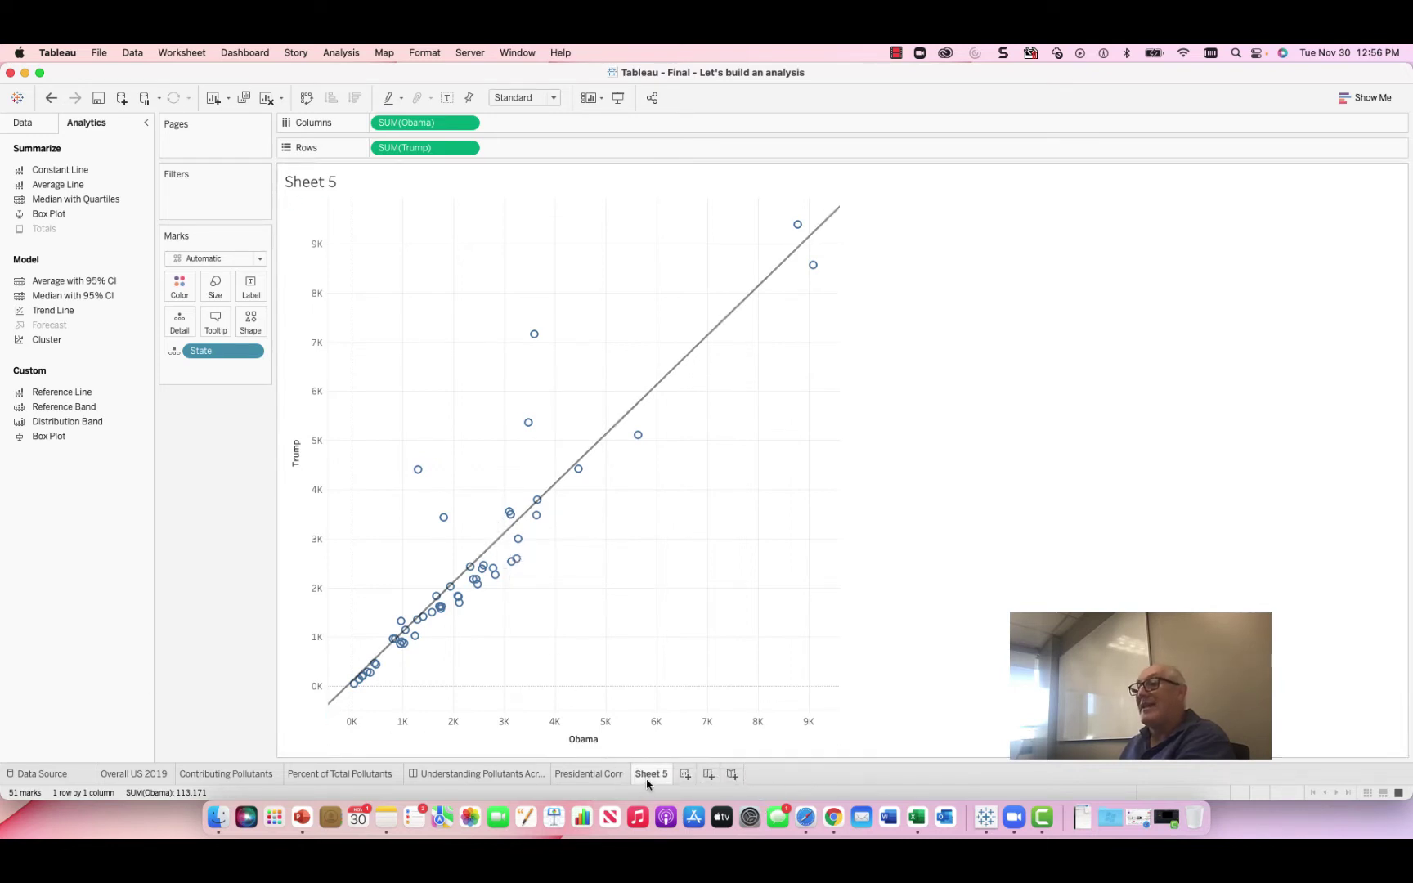
mouse_move(648, 780)
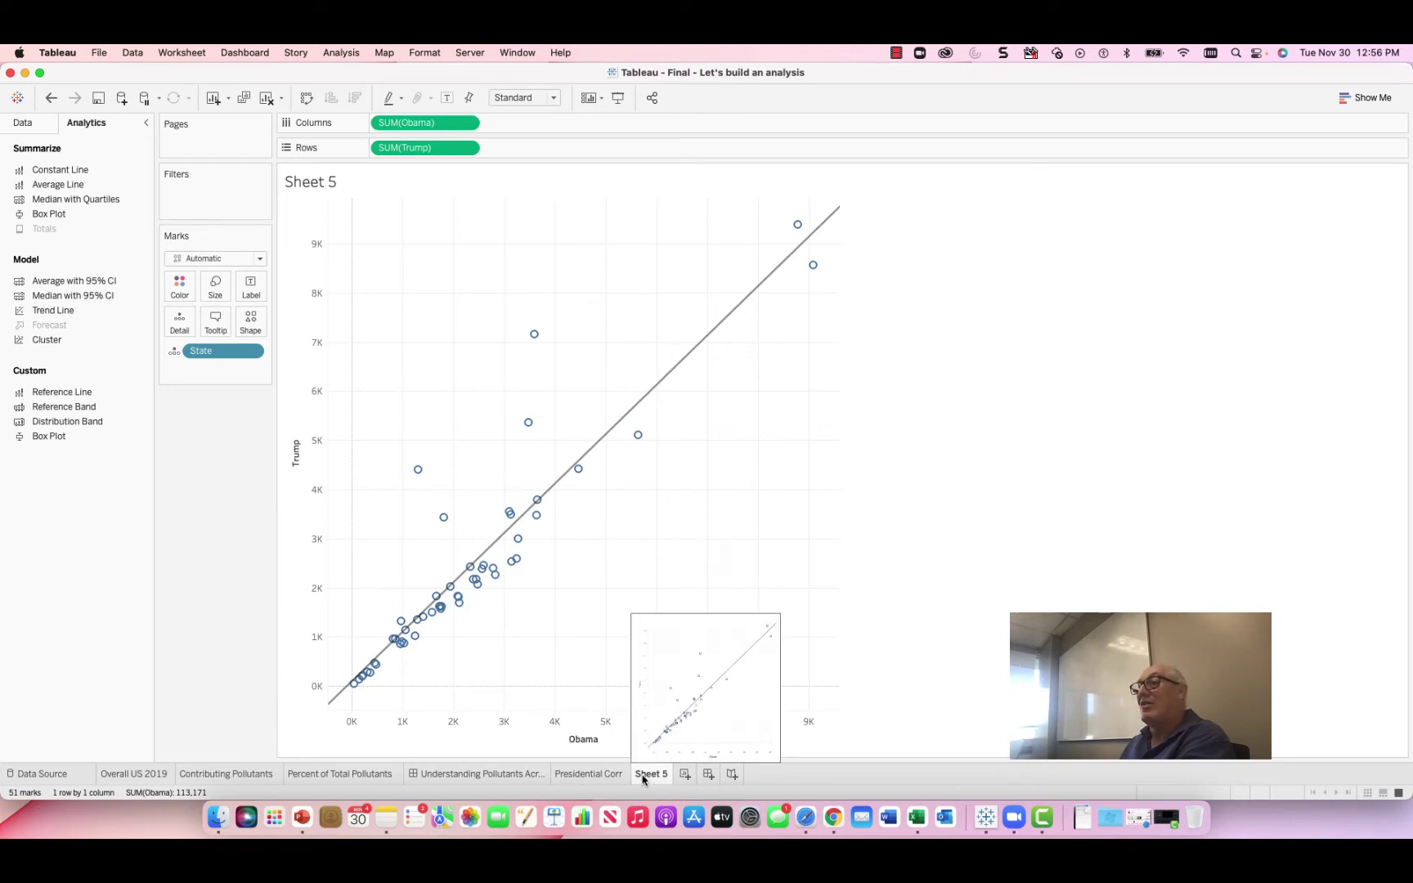
Step: Give the Sheet 5 worksheet tab the name 'President by State'
double_click(657, 773)
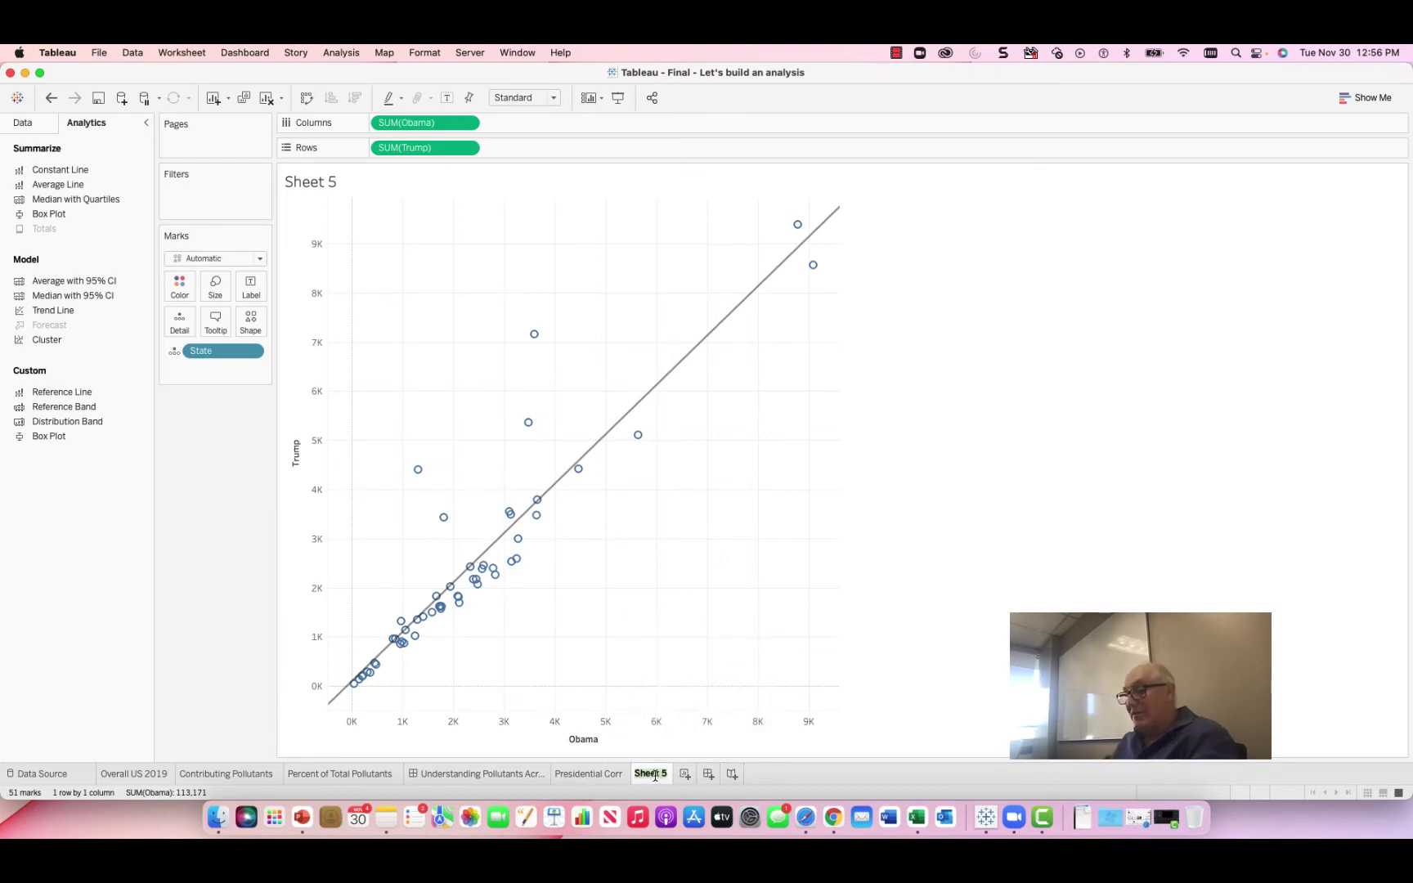
type("By")
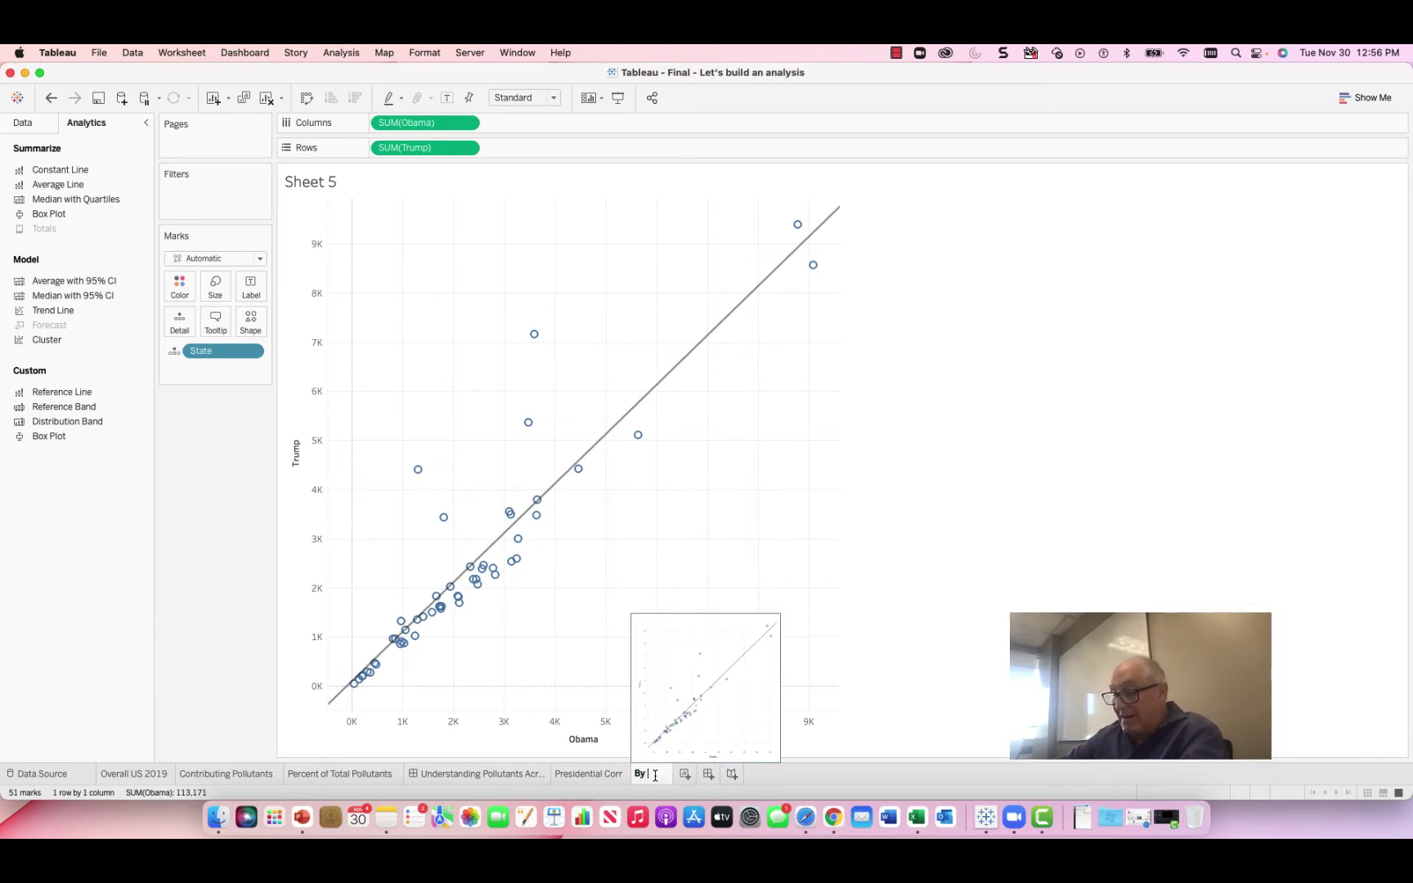
key("BackSpace")
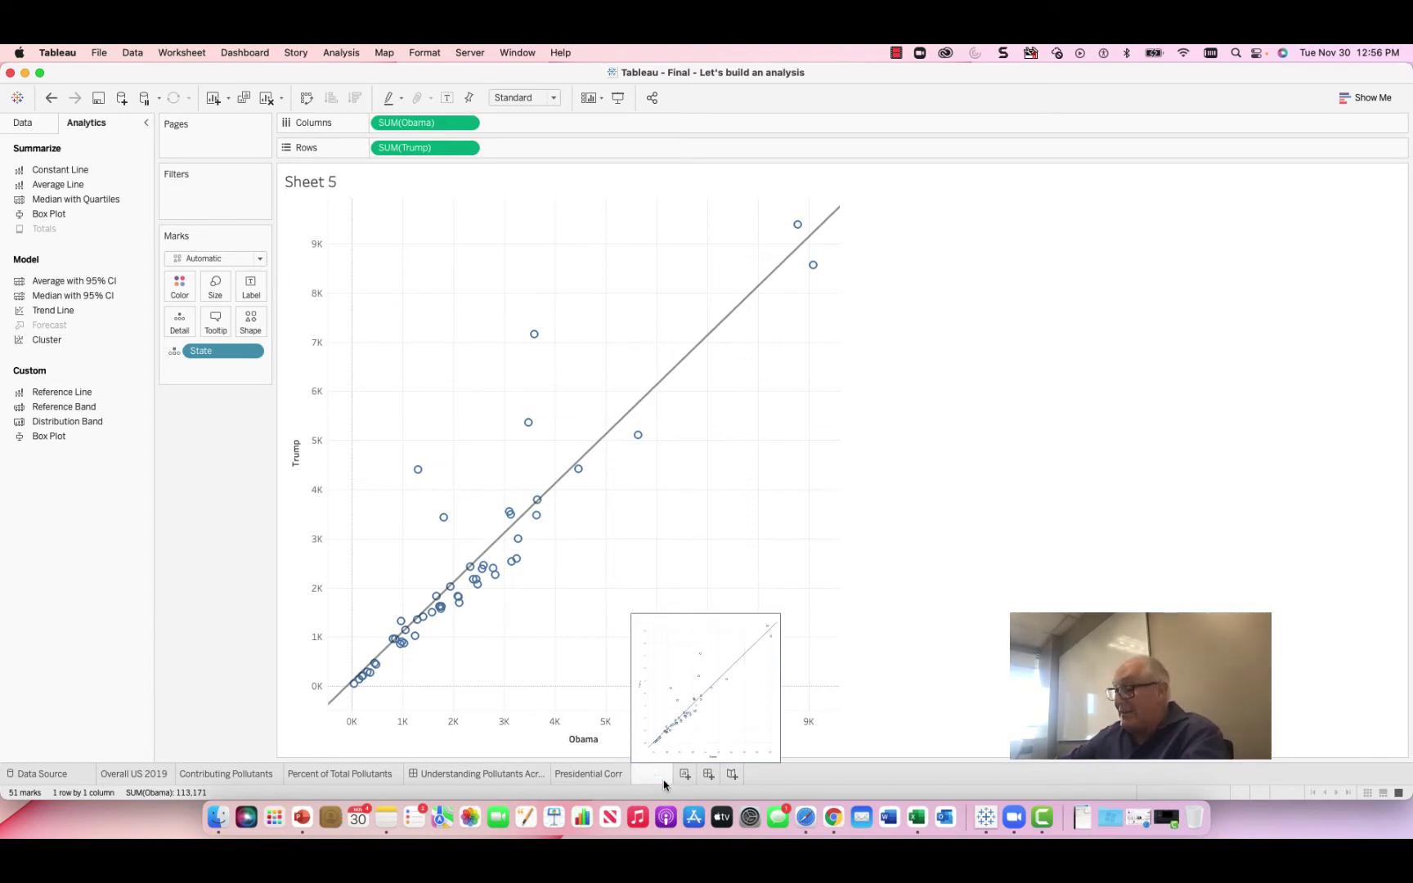
type("Pres")
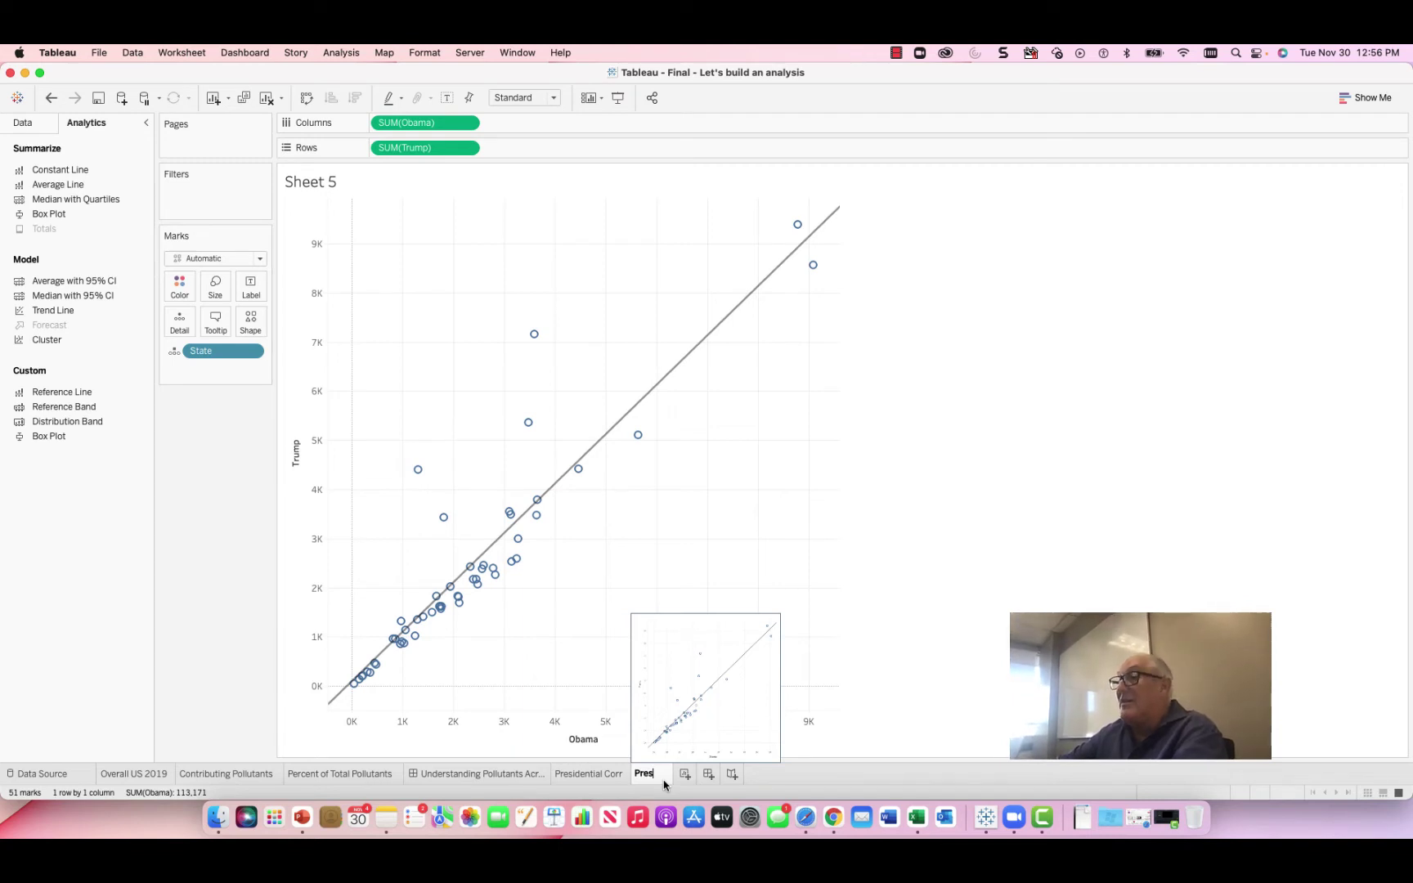
type("ident ")
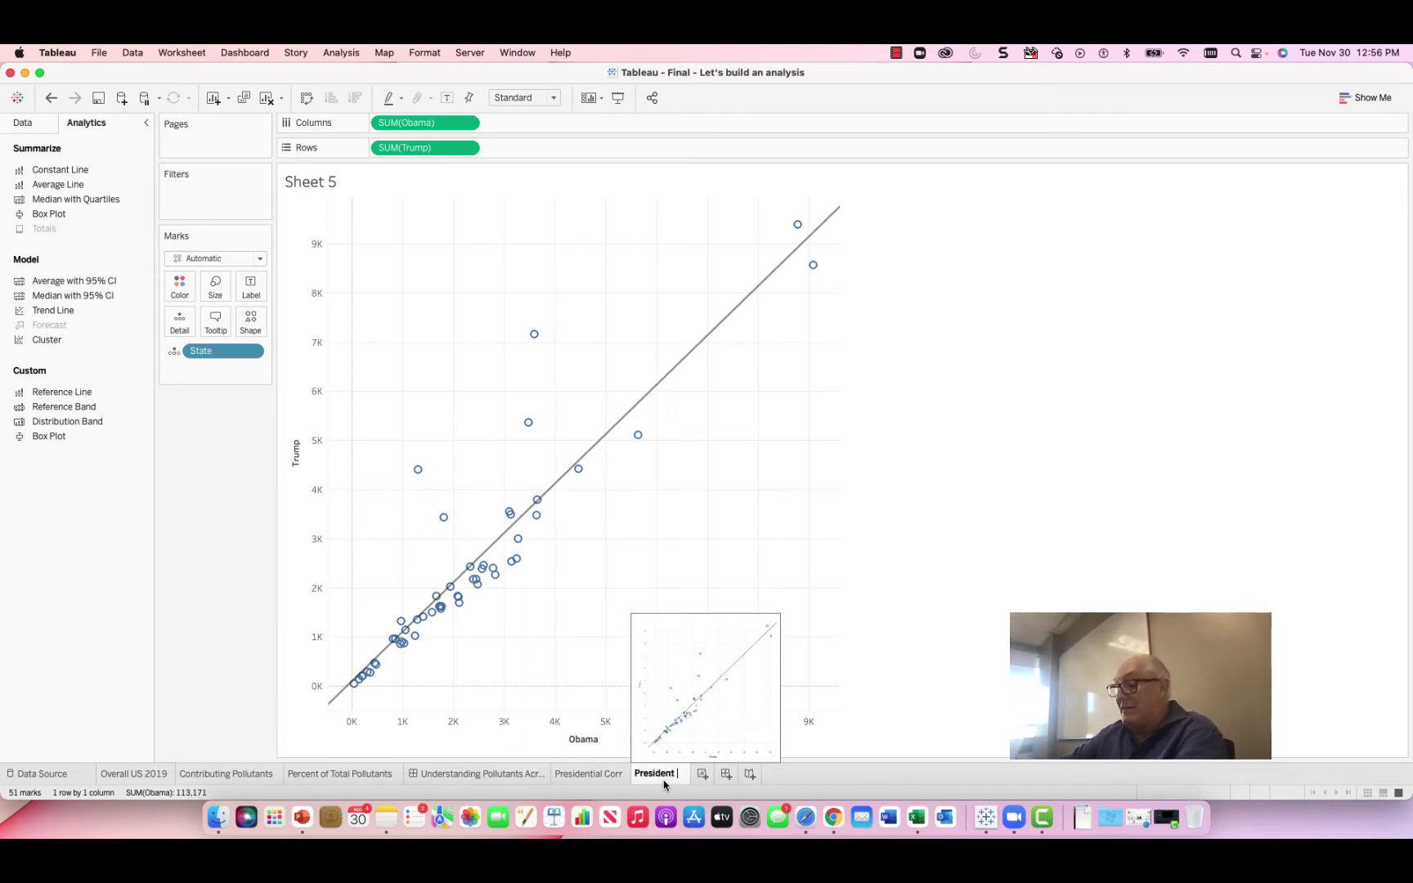
type("by State")
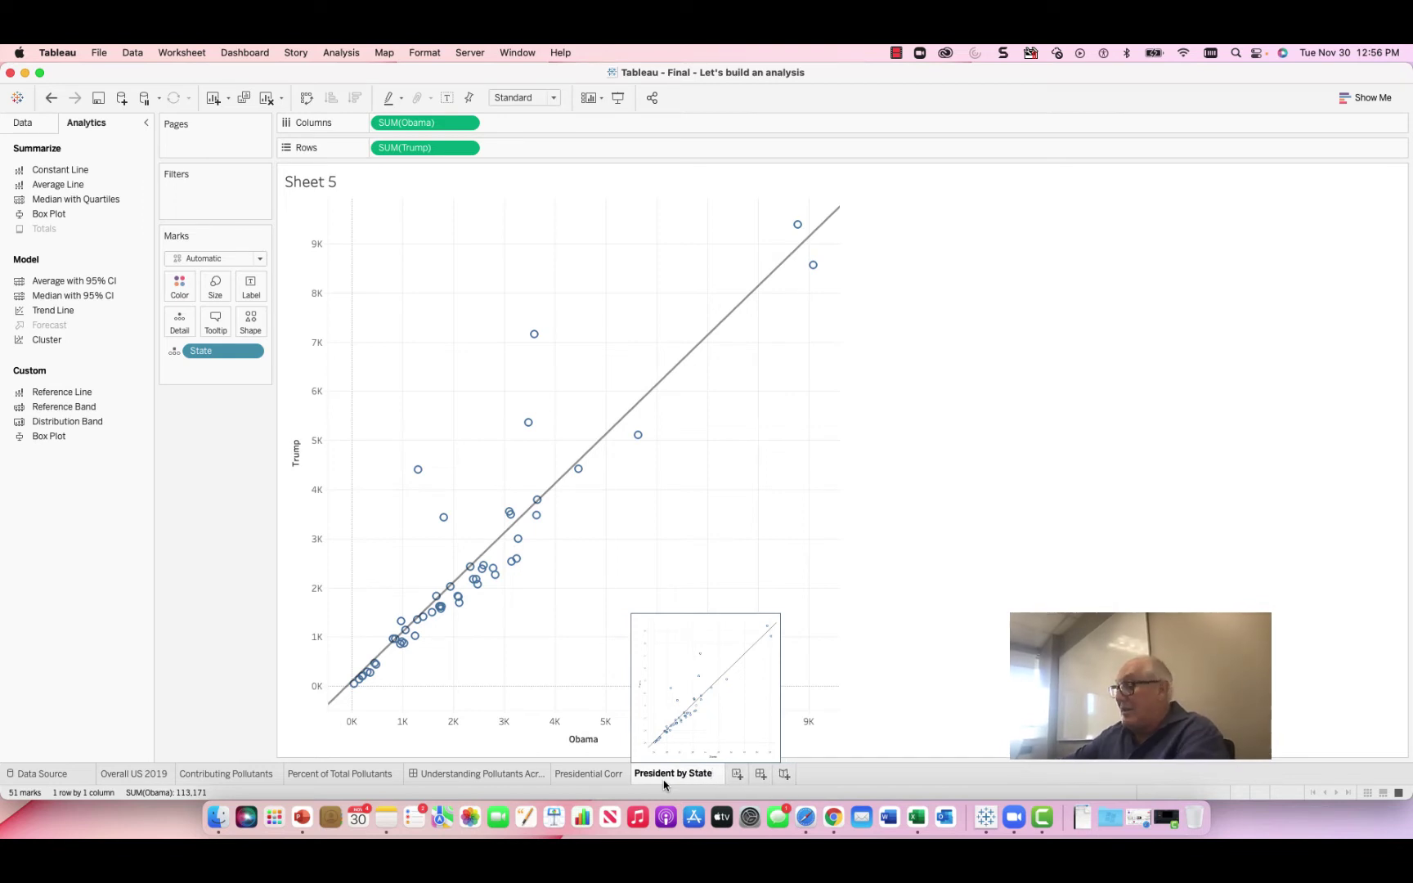
key("Return")
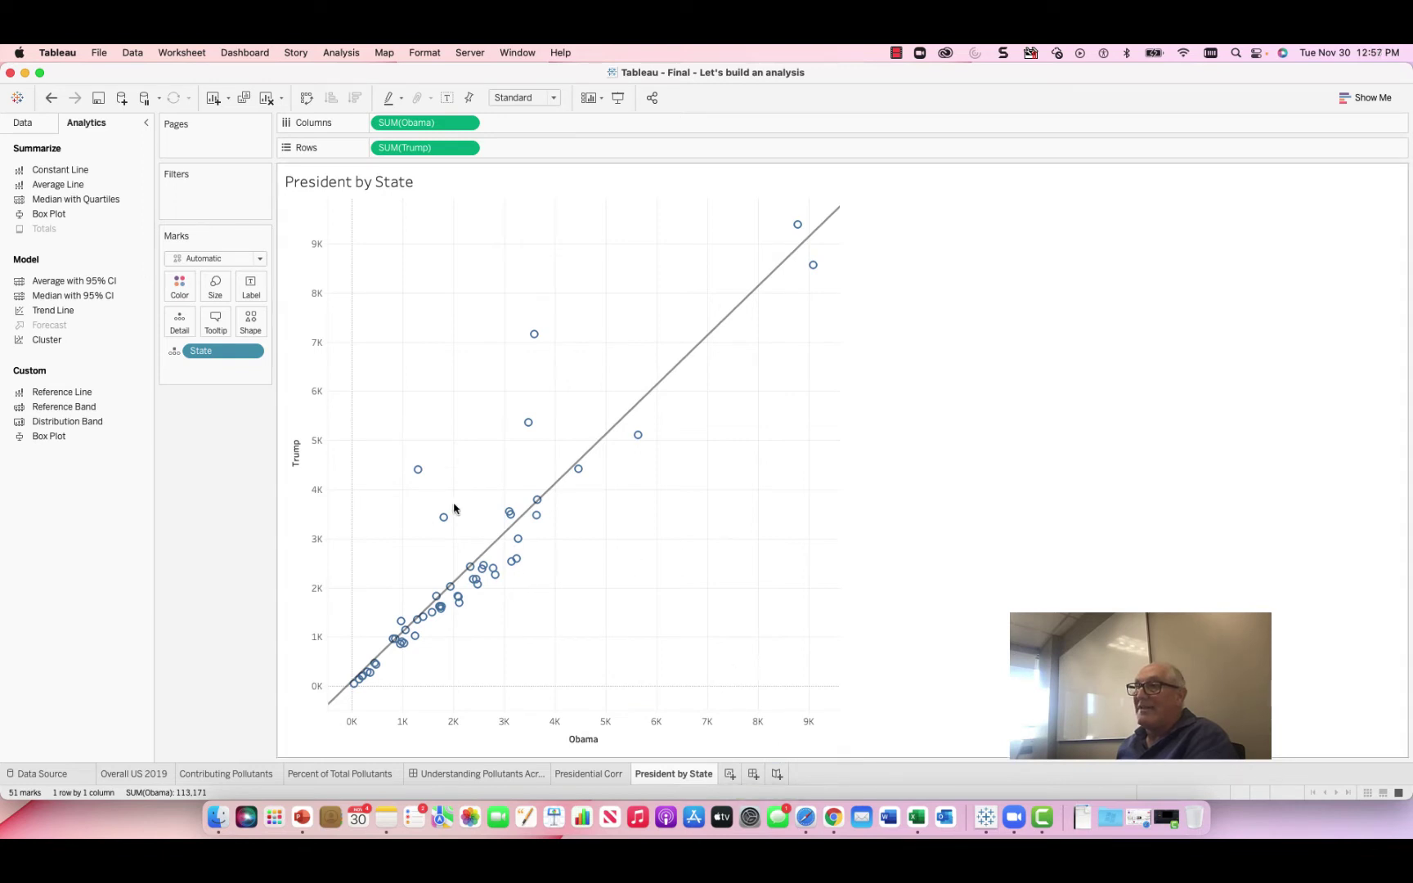
mouse_move(508, 515)
mouse_move(687, 354)
mouse_move(536, 337)
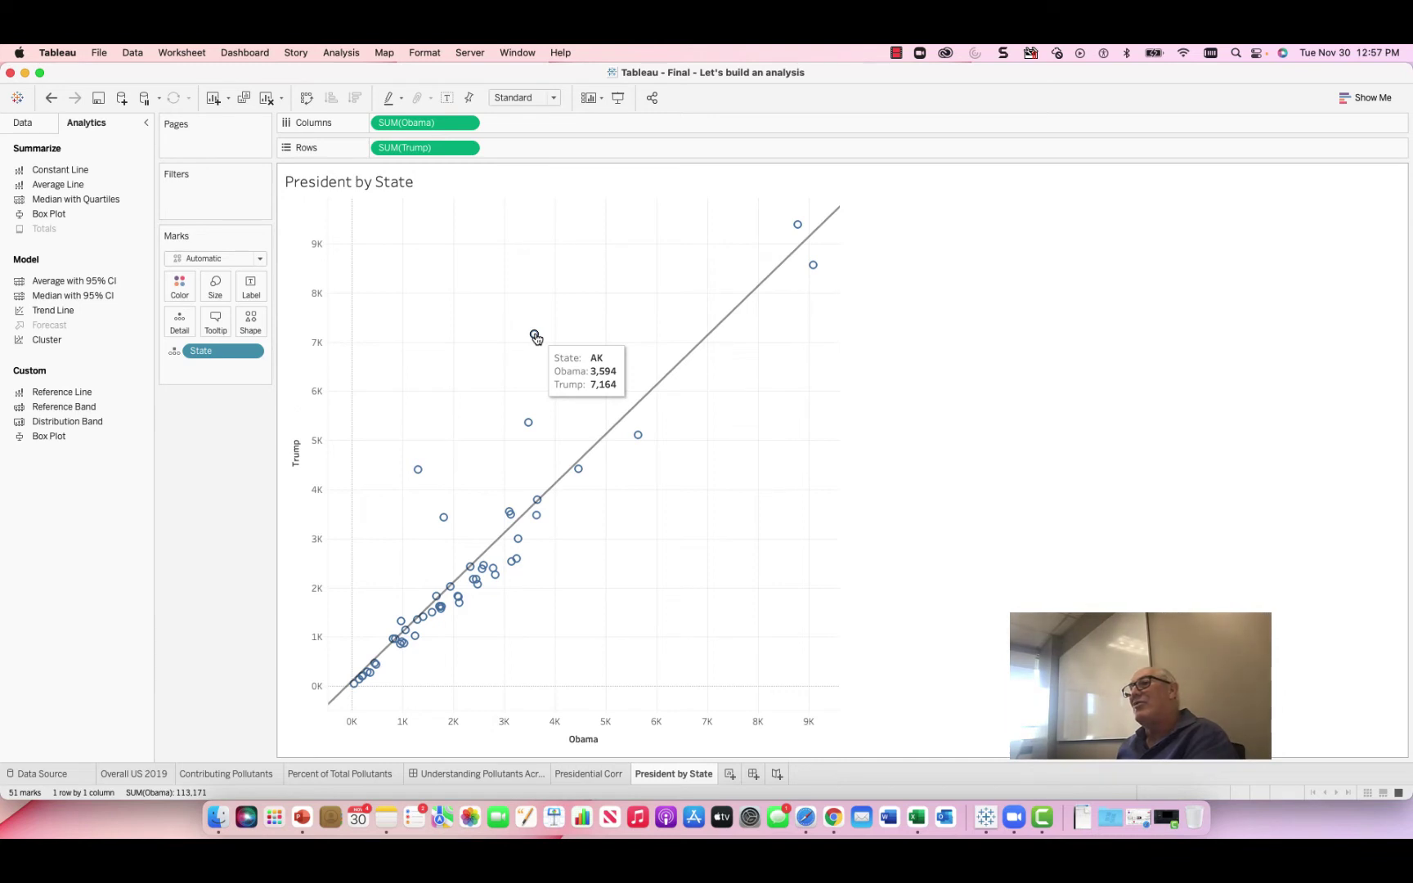
mouse_move(529, 424)
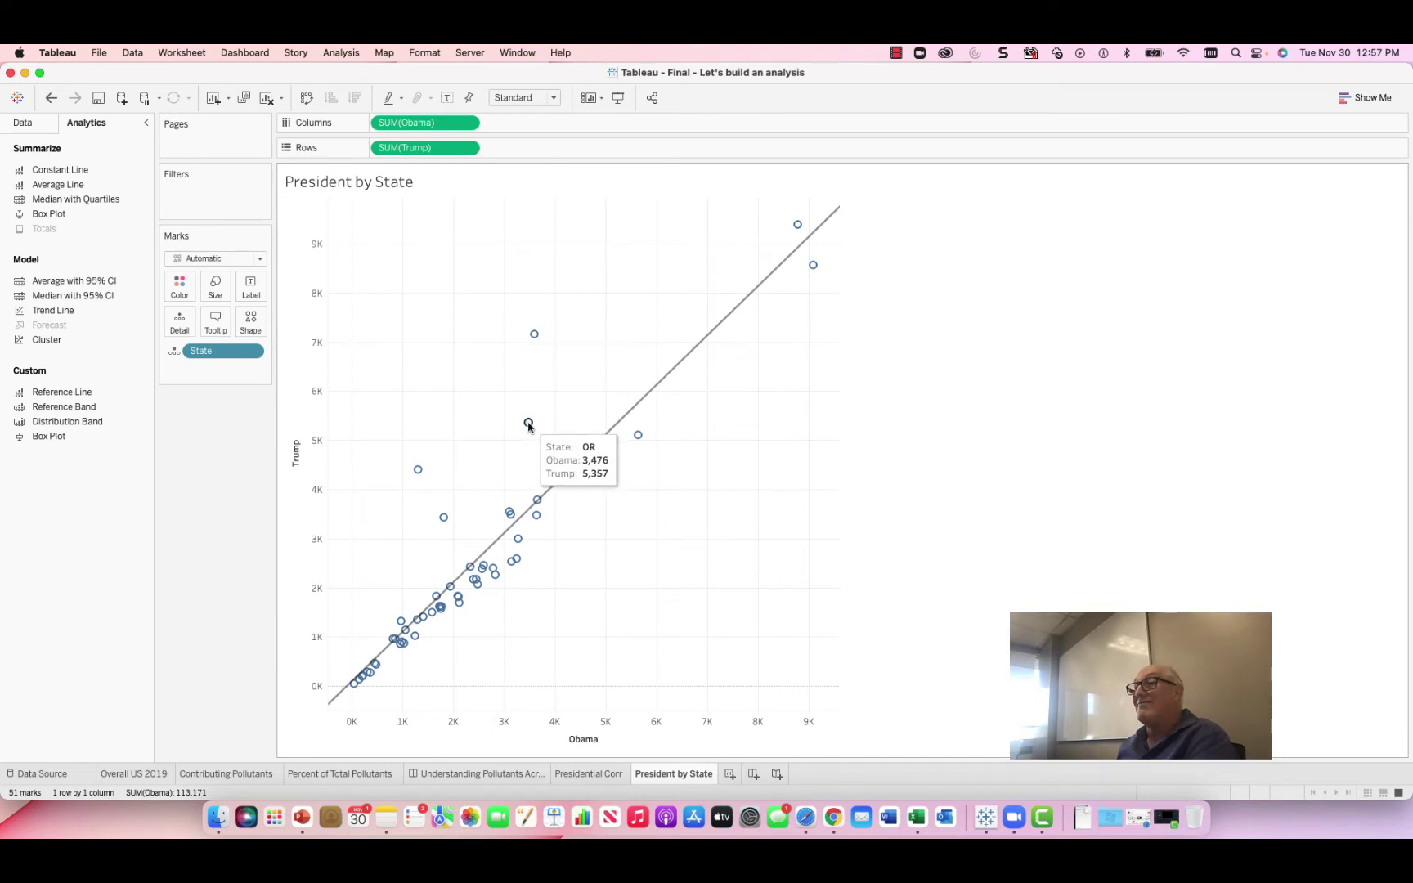
mouse_move(419, 473)
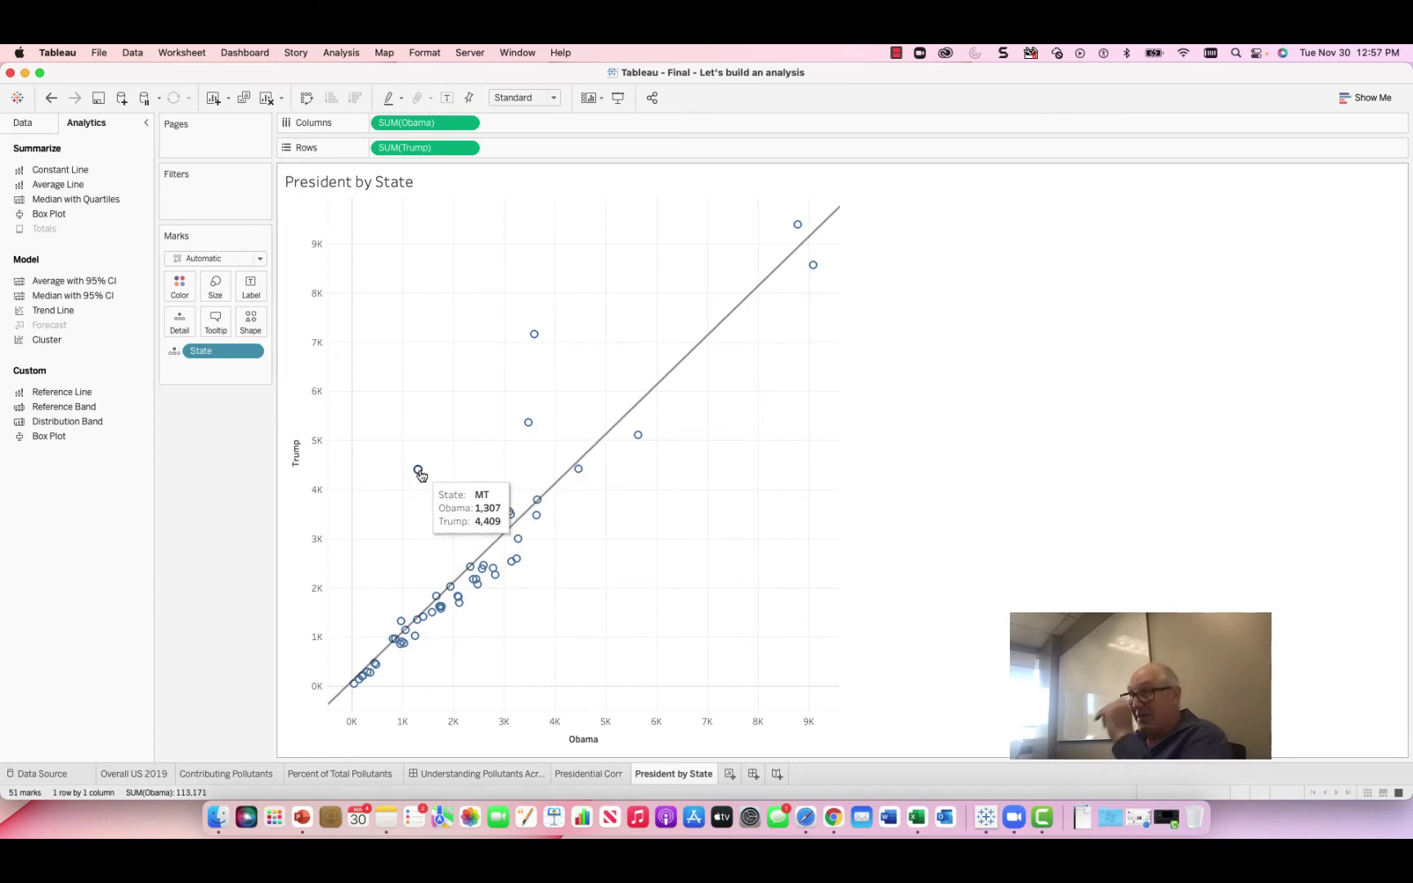
Step: On a new Sheet 6, plot SUM(Obama) against SUM(Trump) with Pollutant Code on Detail, giving 7 marks
left_click(730, 775)
left_click_drag(82, 336, 480, 122)
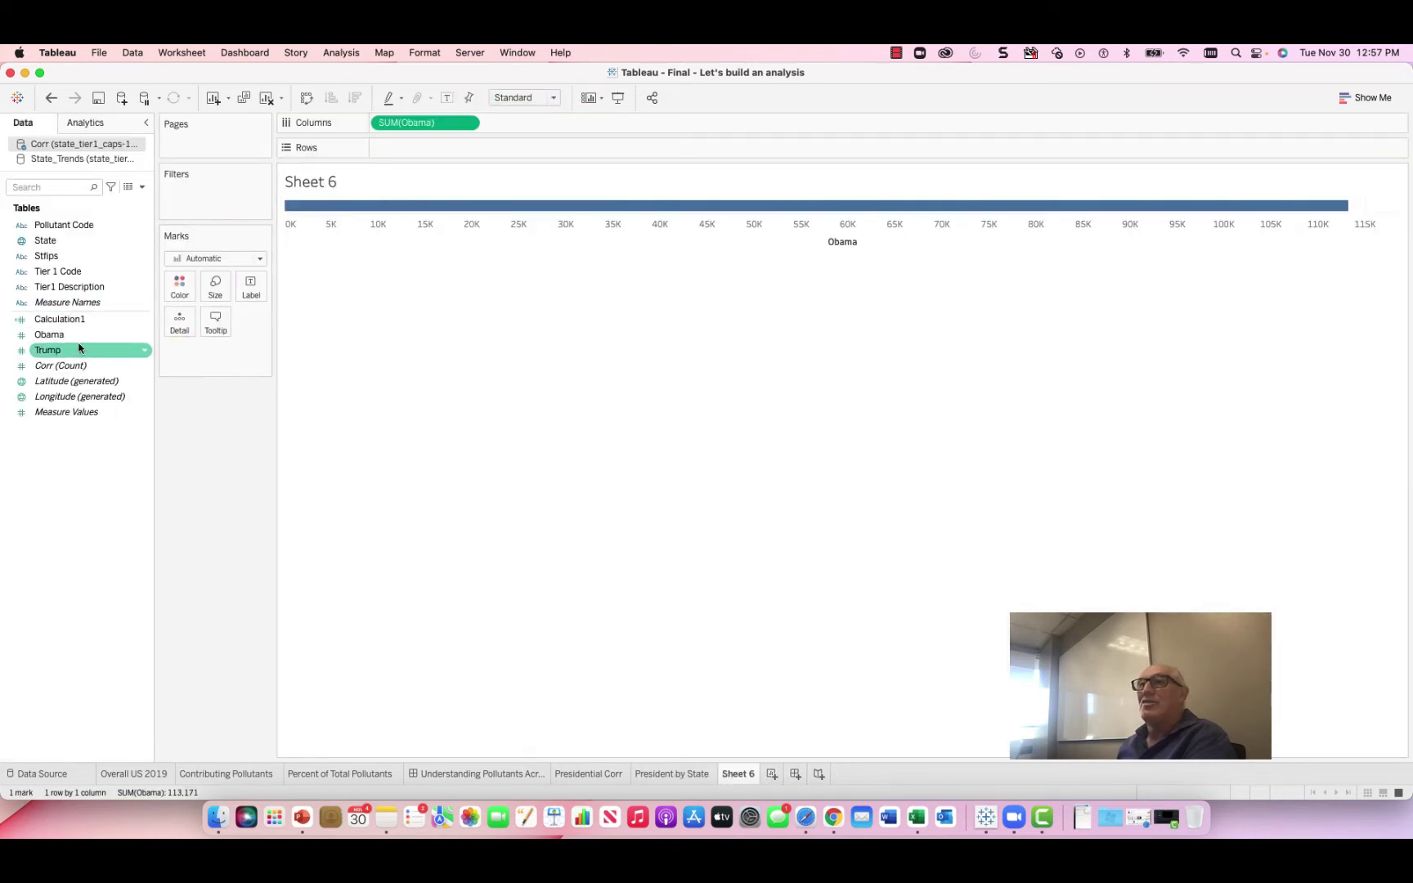
left_click_drag(79, 349, 438, 149)
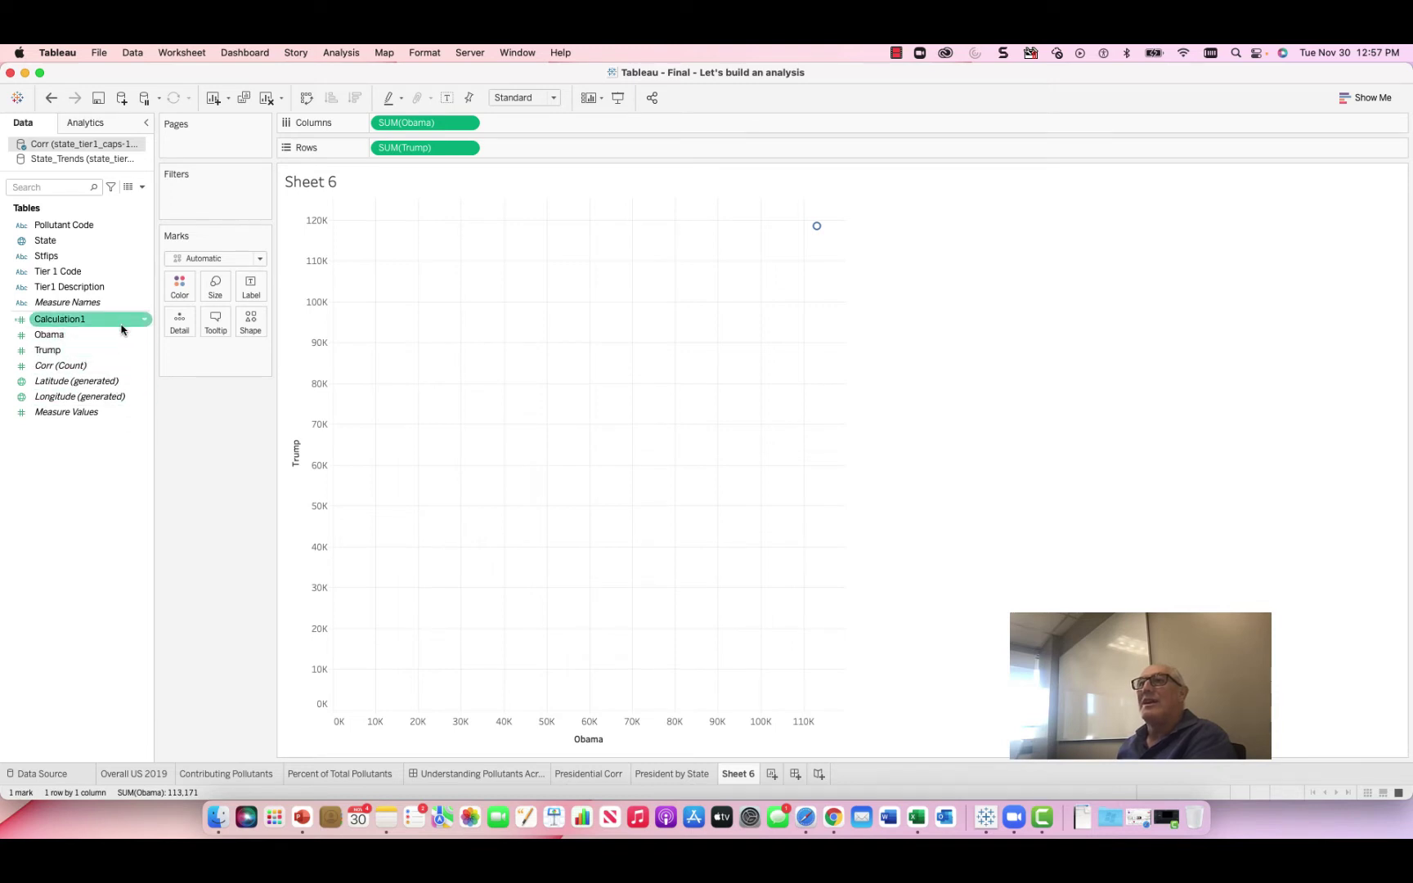
left_click(104, 228)
left_click_drag(103, 228, 182, 320)
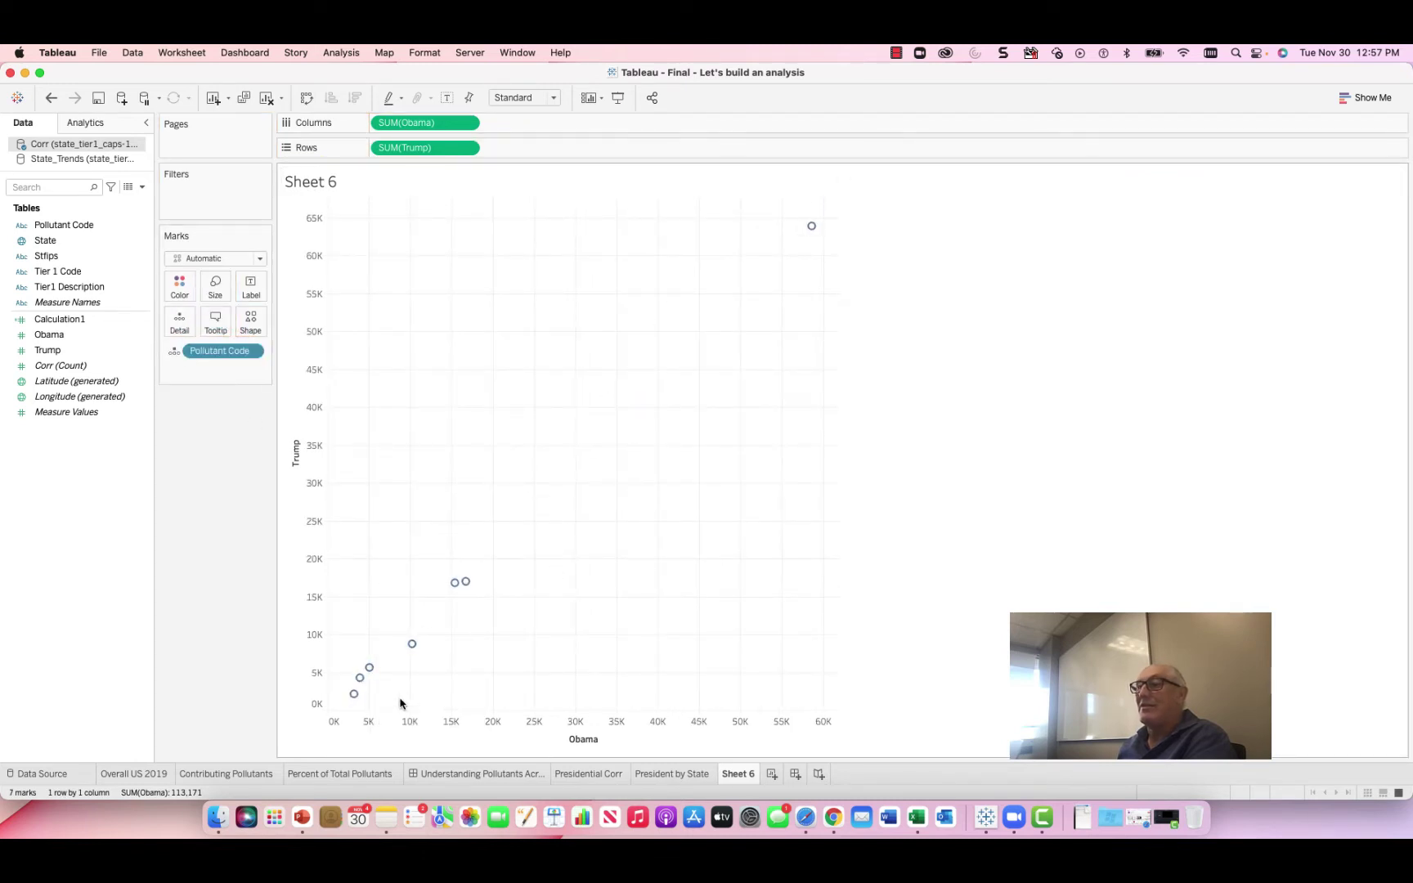
Step: Fit a linear trend line through the seven pollutant points, reaching R-squared 0.99807
left_click(93, 123)
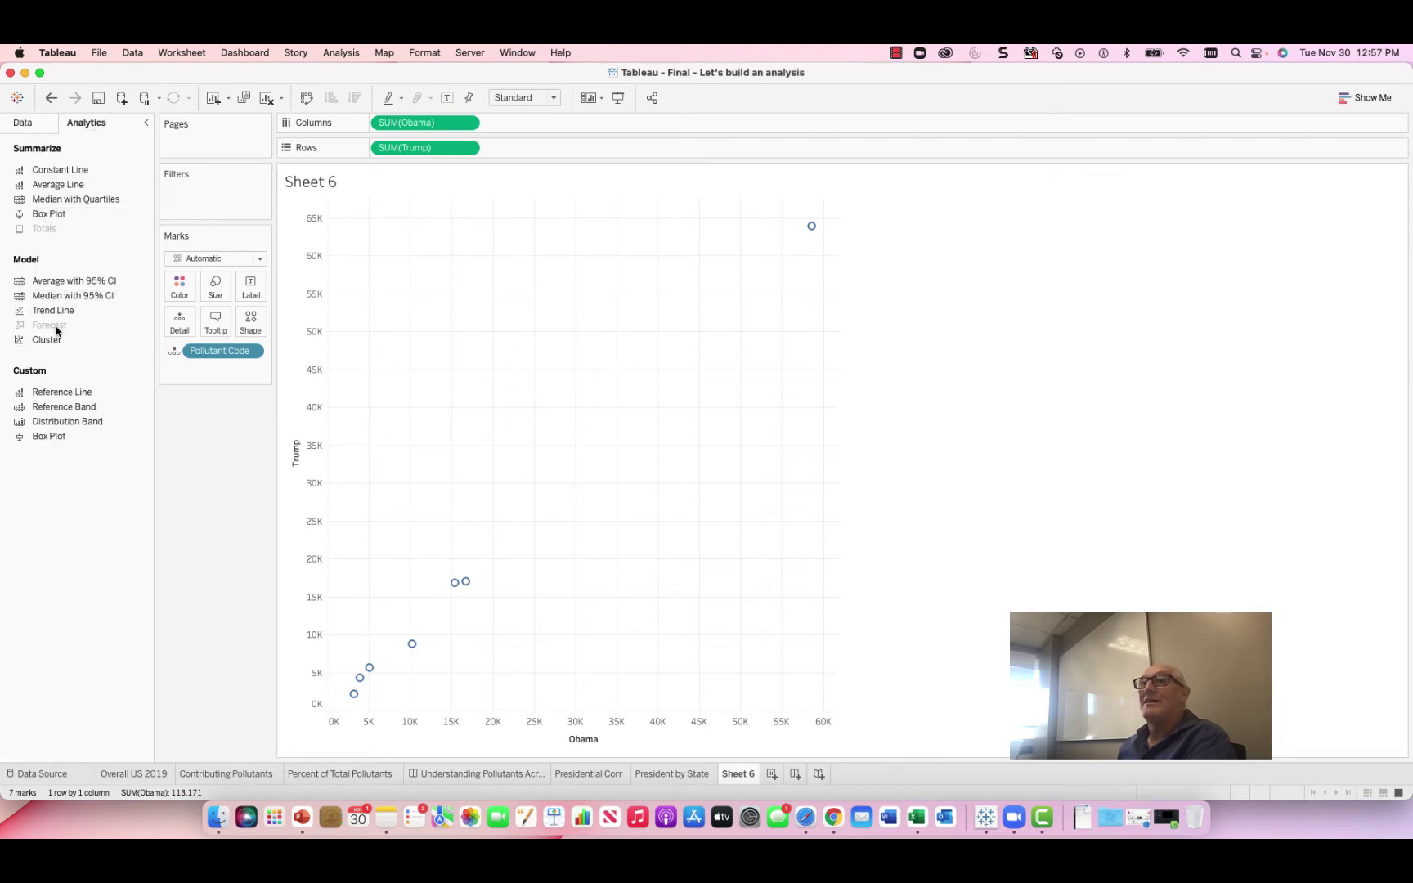
left_click_drag(53, 311, 630, 402)
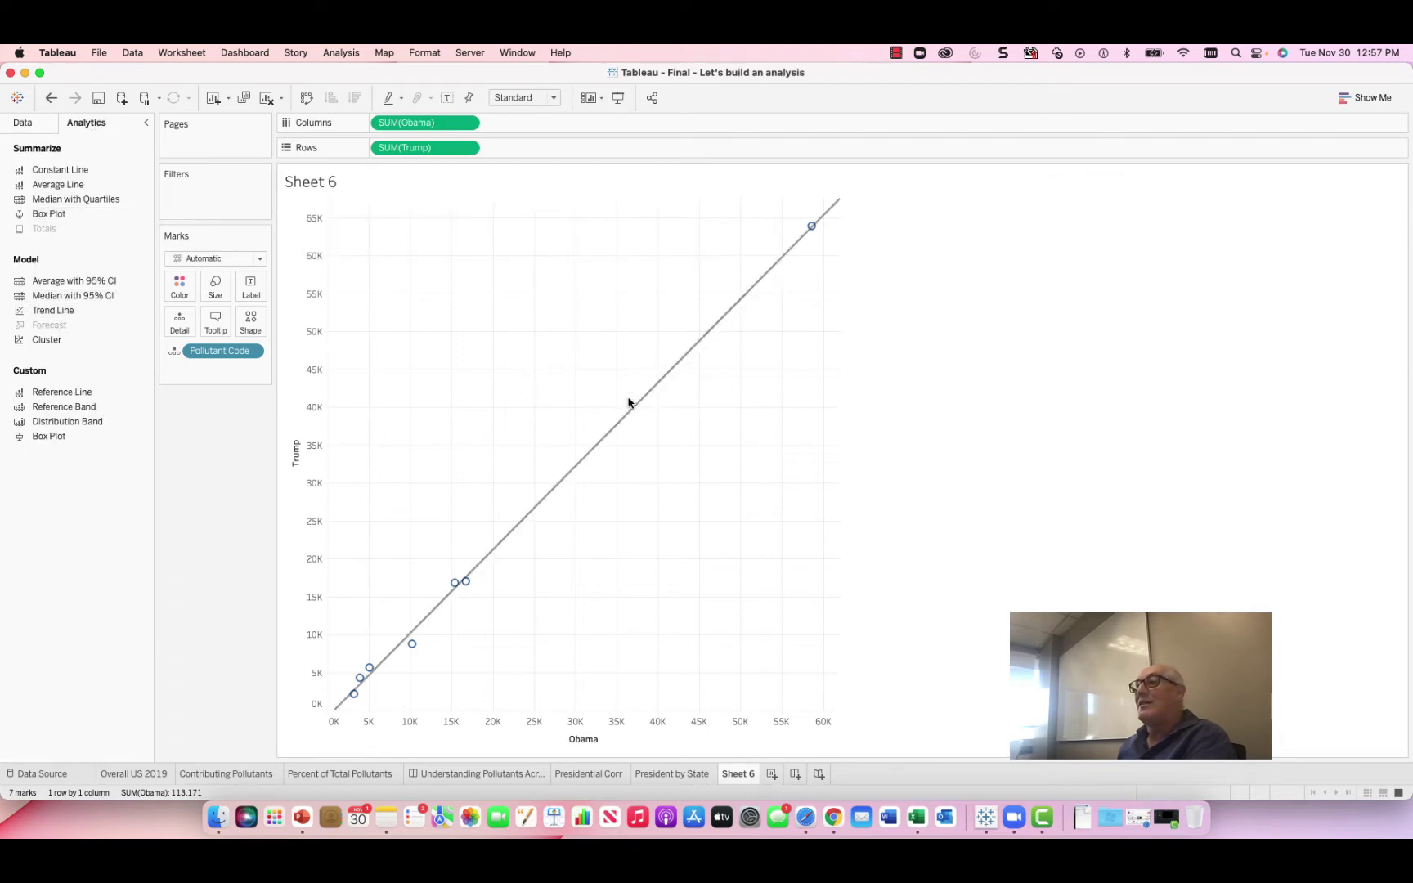
mouse_move(631, 404)
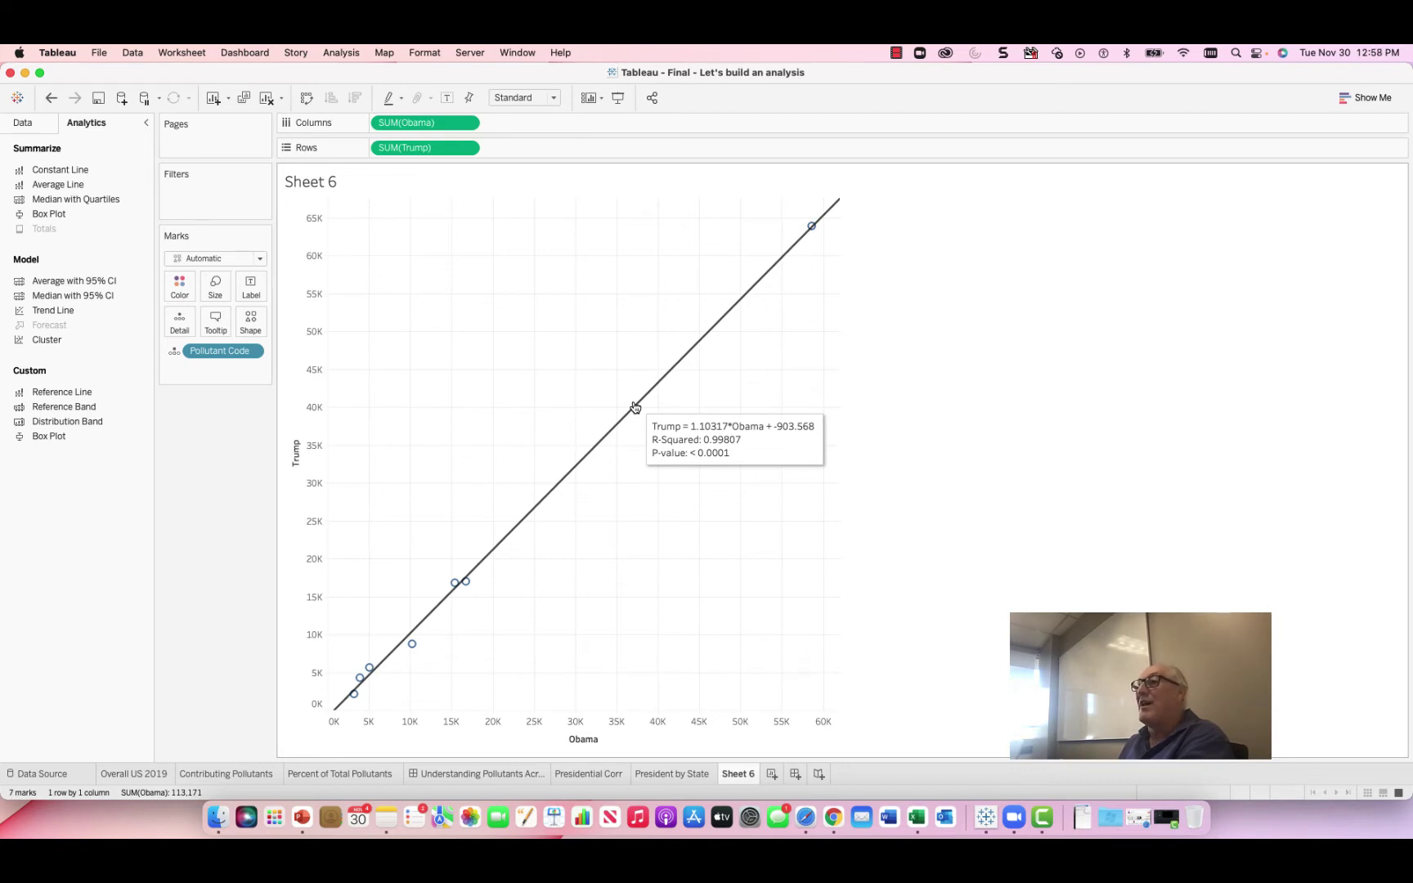
mouse_move(466, 586)
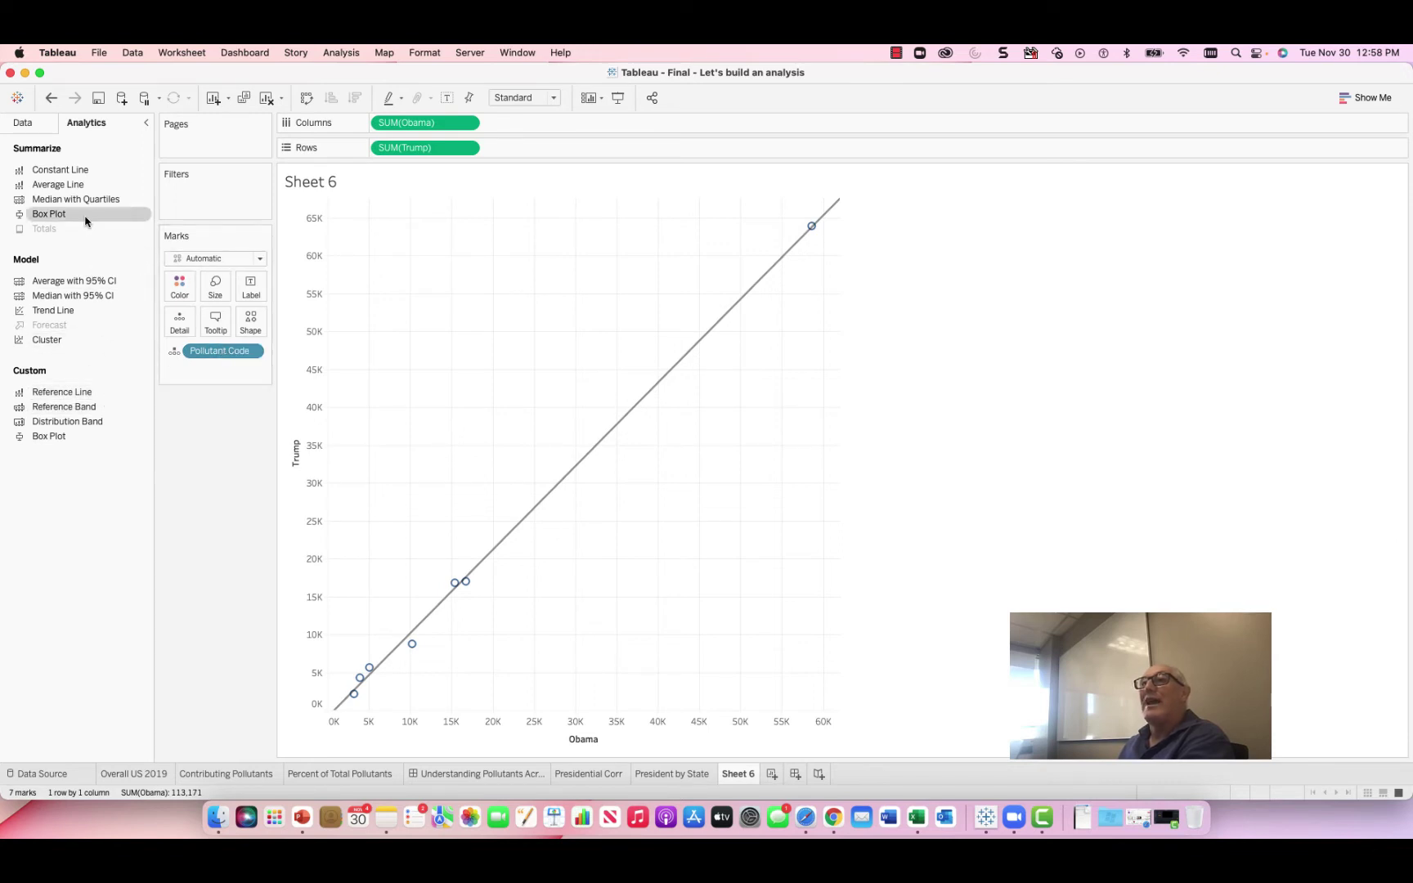
left_click(20, 125)
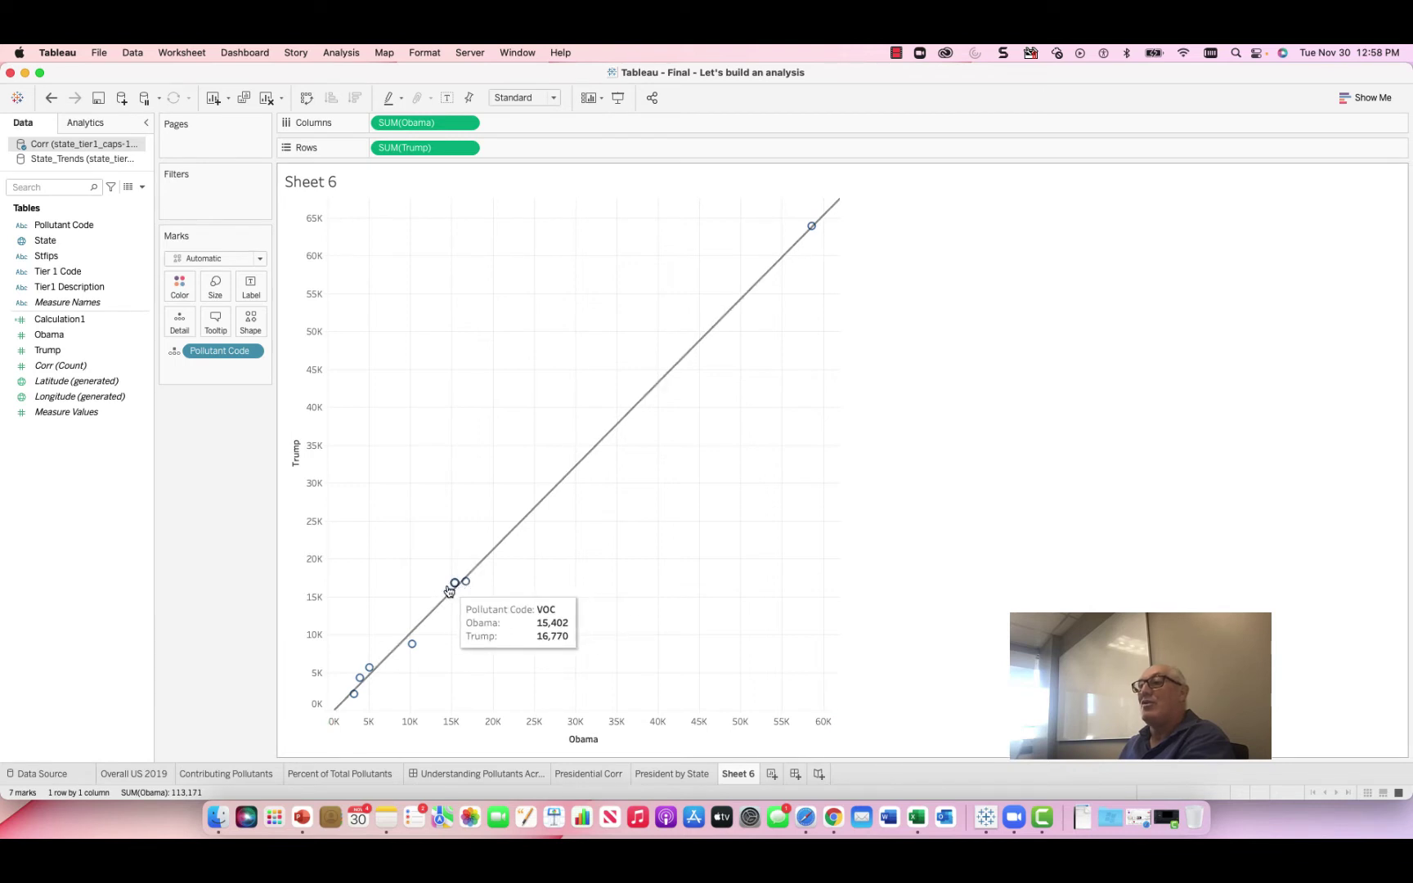
Step: On President by State, put Pollutant Code on Color so each pollutant gets its own trend line
left_click(669, 777)
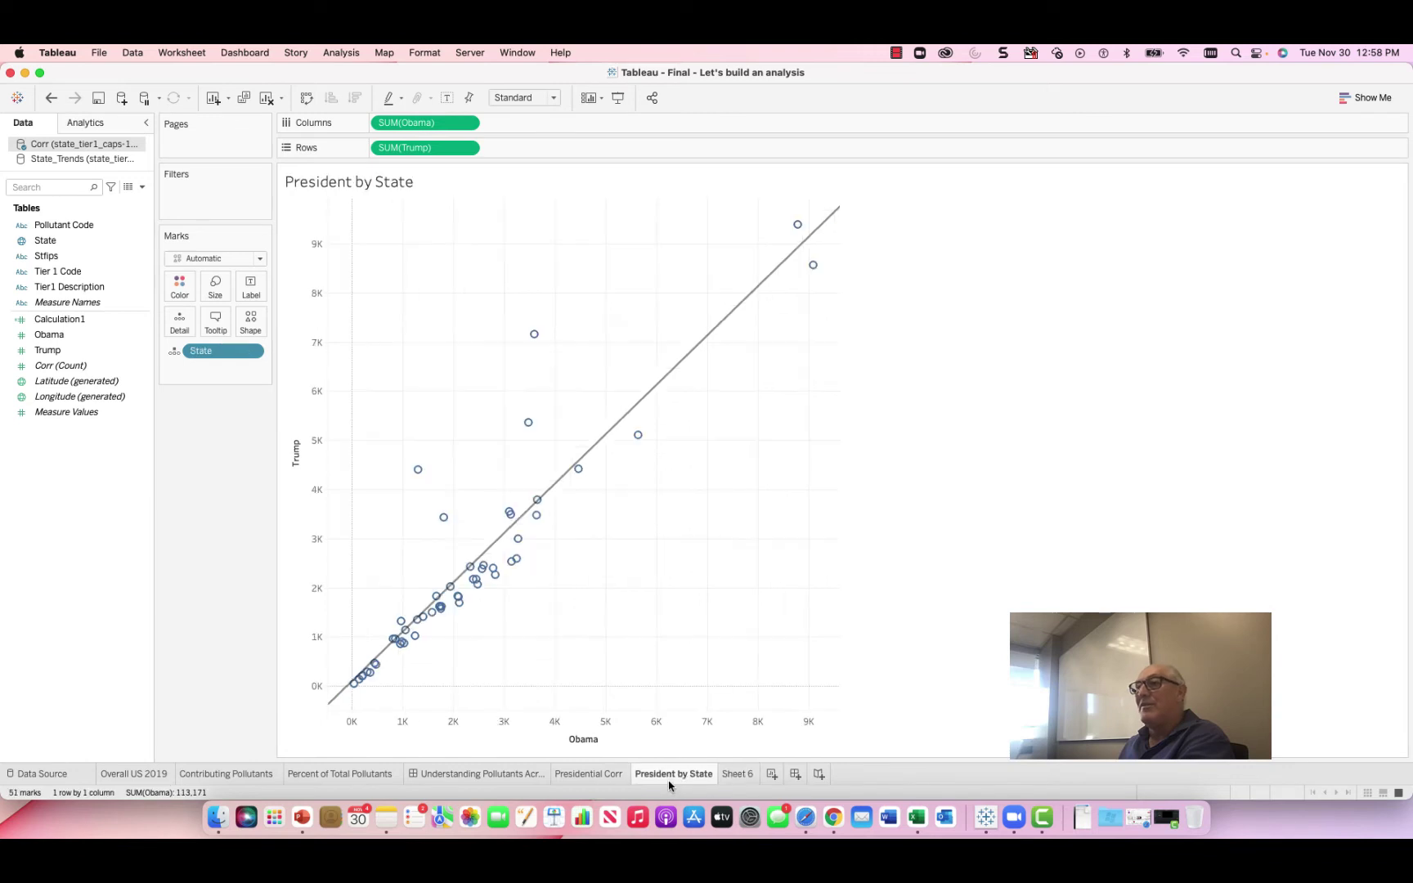
left_click(85, 228)
left_click_drag(85, 231, 180, 286)
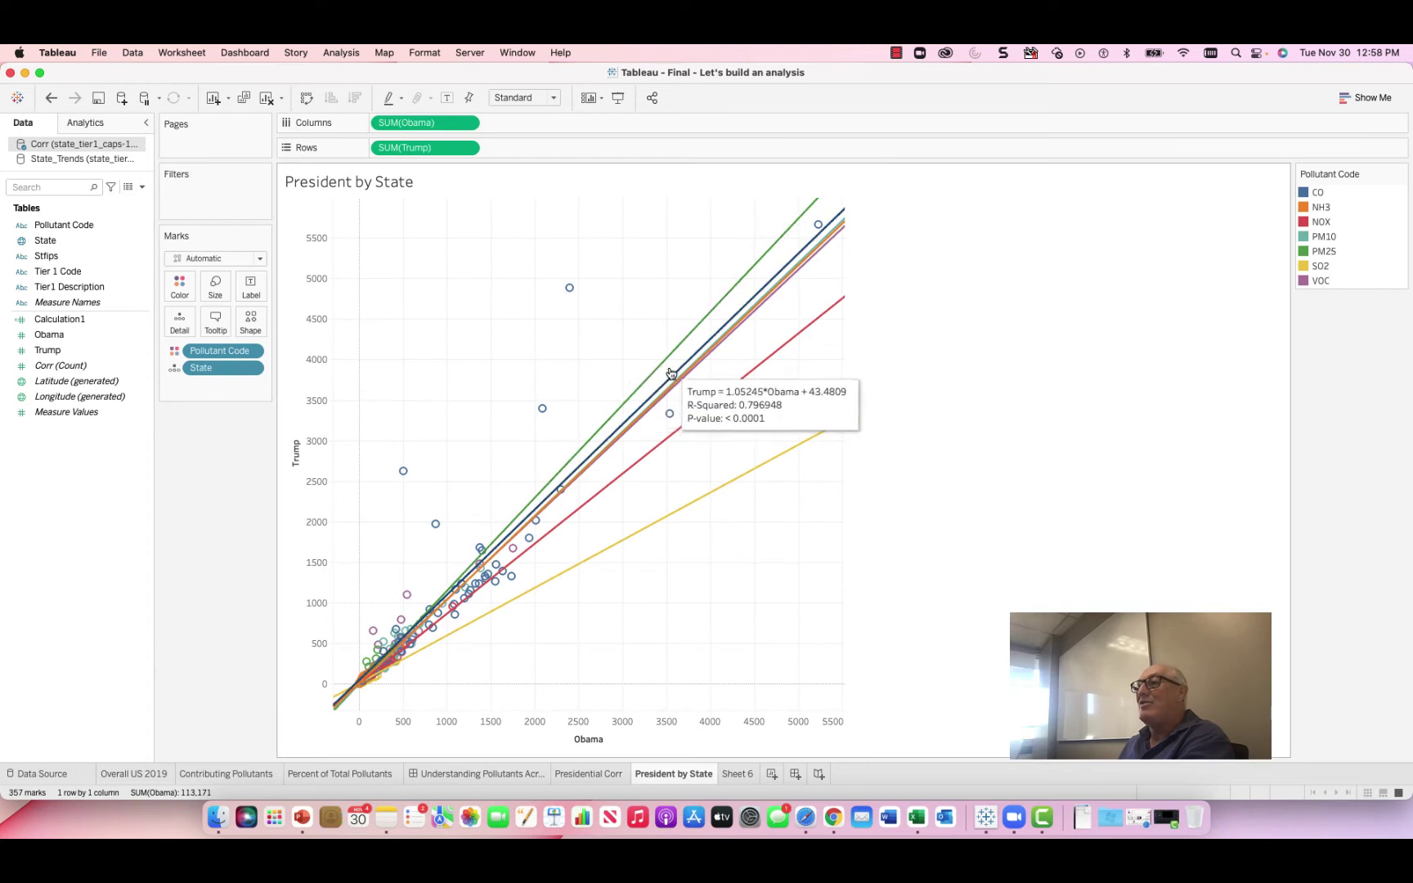
mouse_move(695, 385)
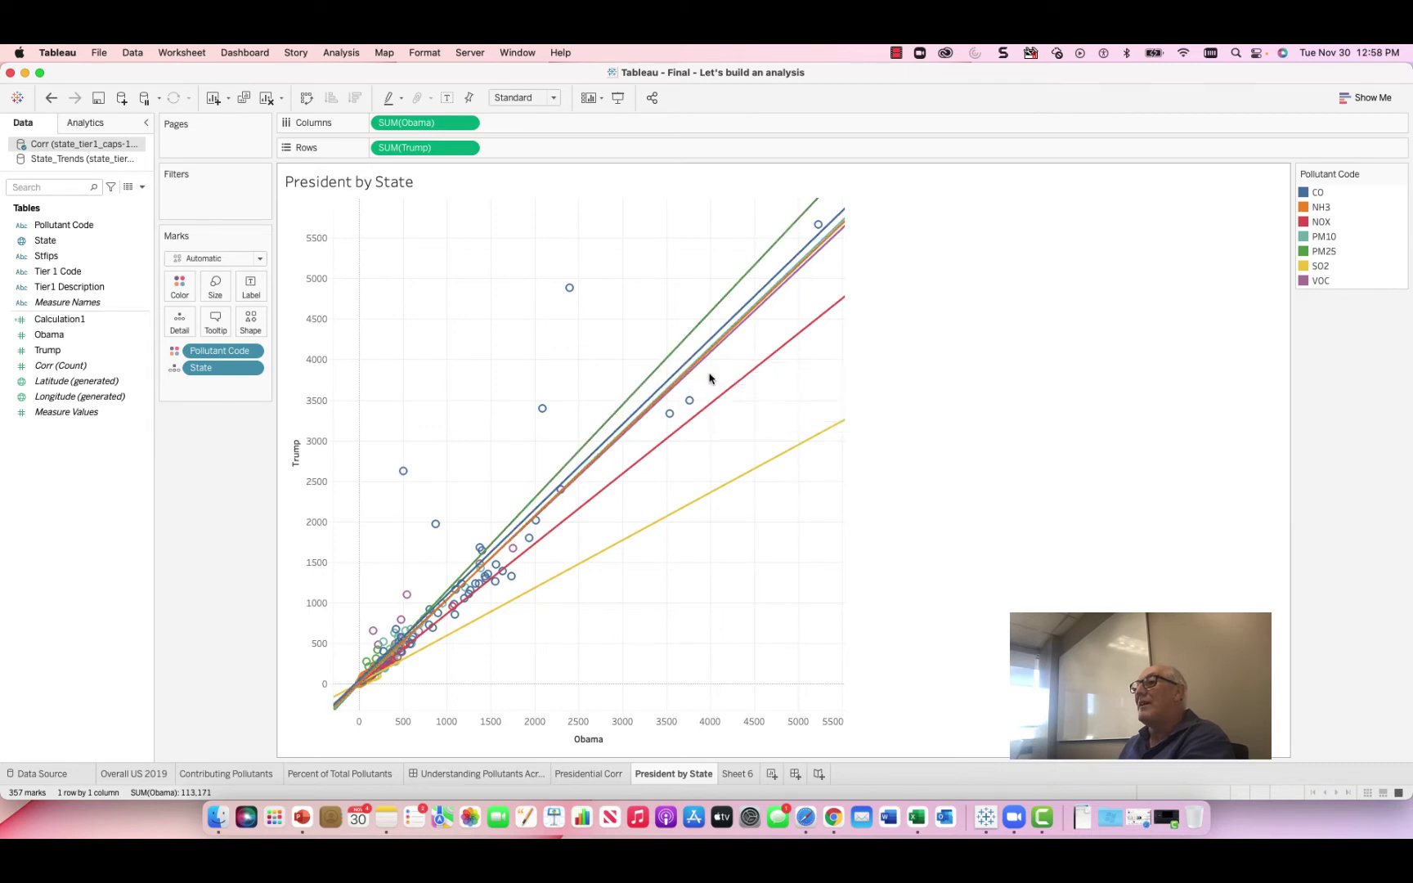
mouse_move(754, 475)
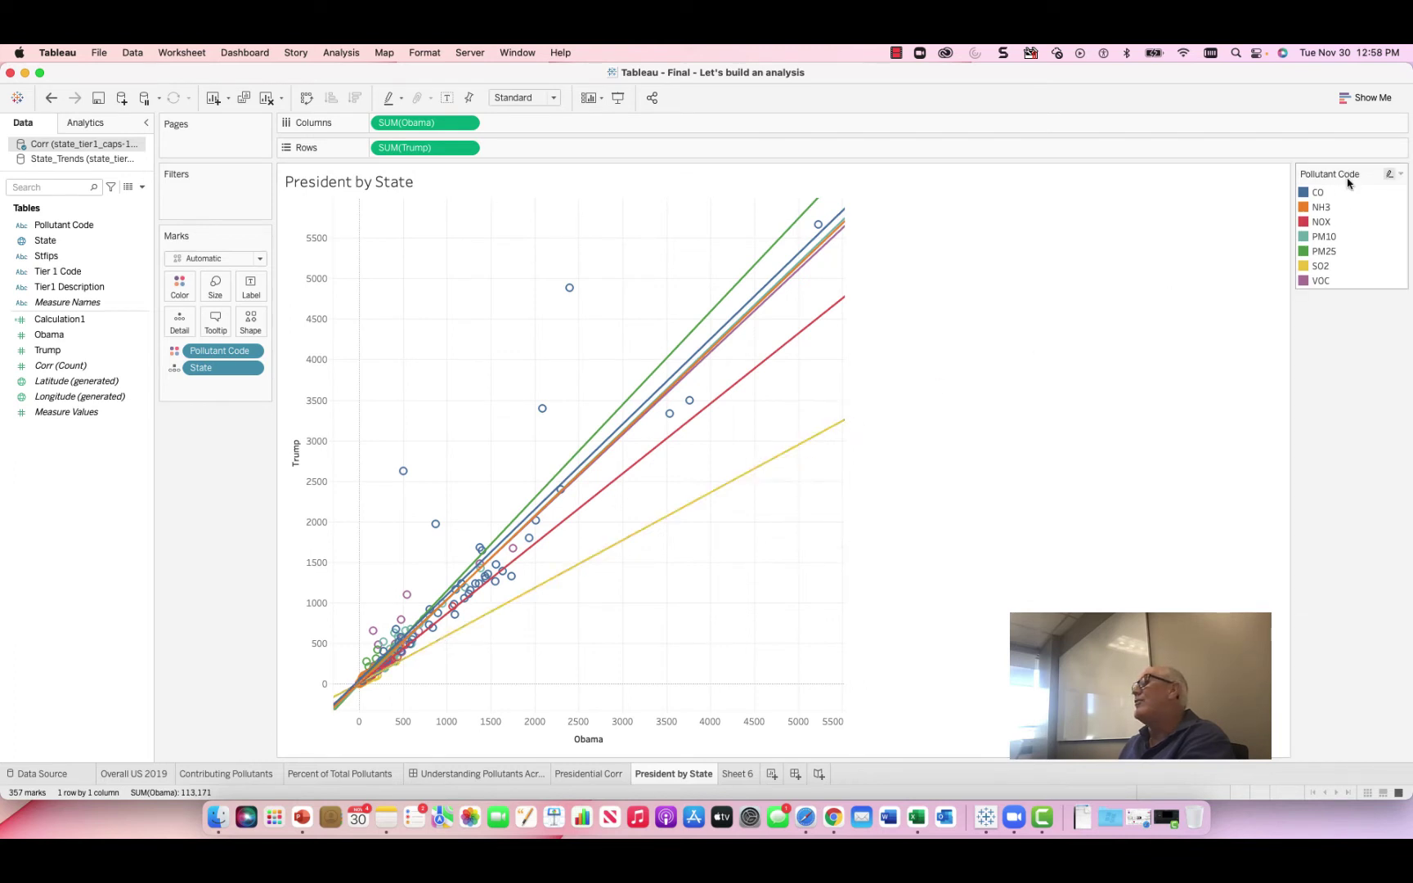
Step: Move through the Presidential Corr and President by State tabs back to Sheet 6
left_click(584, 777)
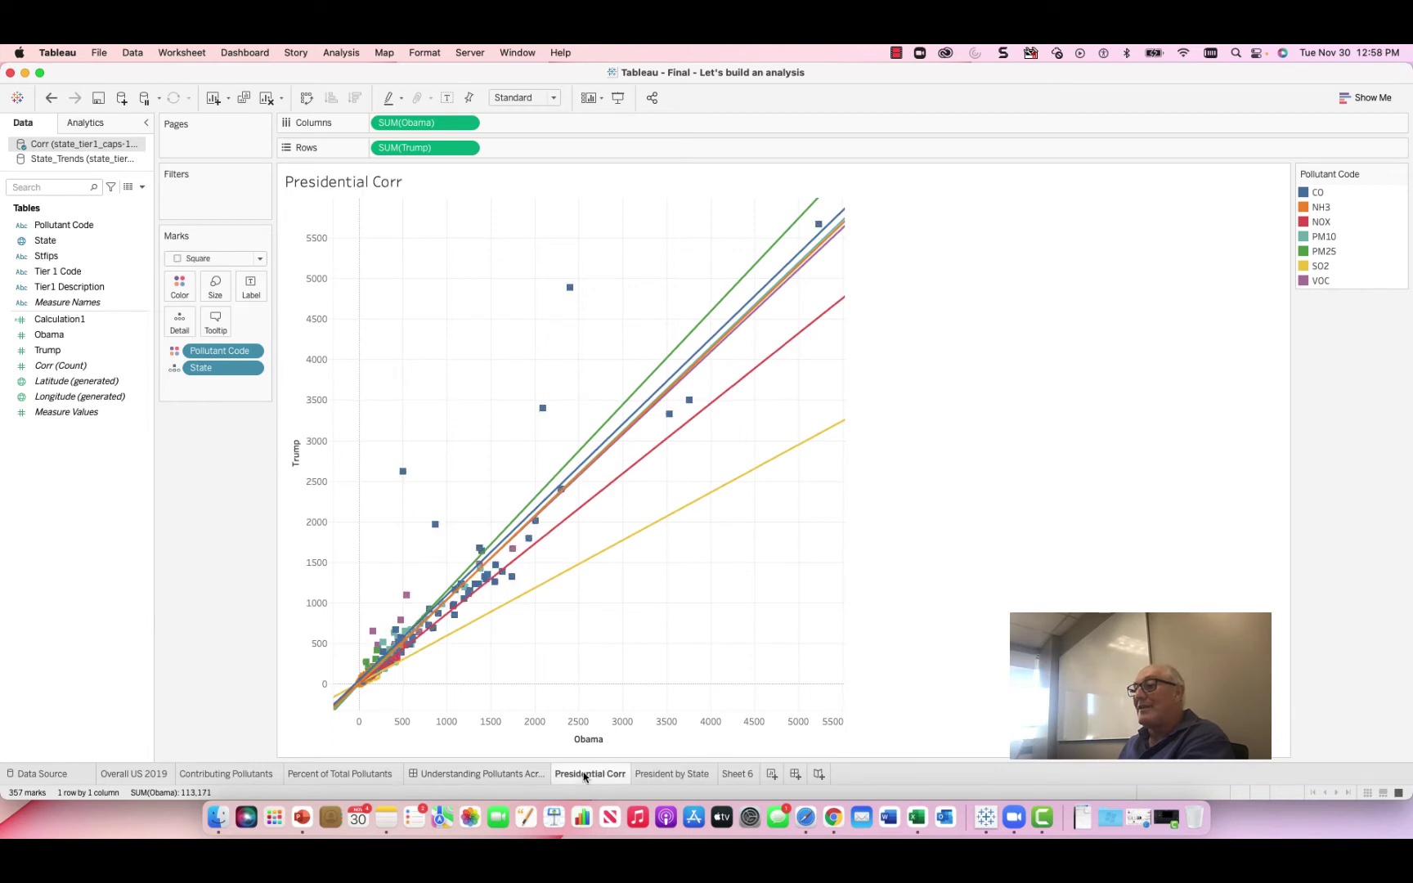
left_click(654, 778)
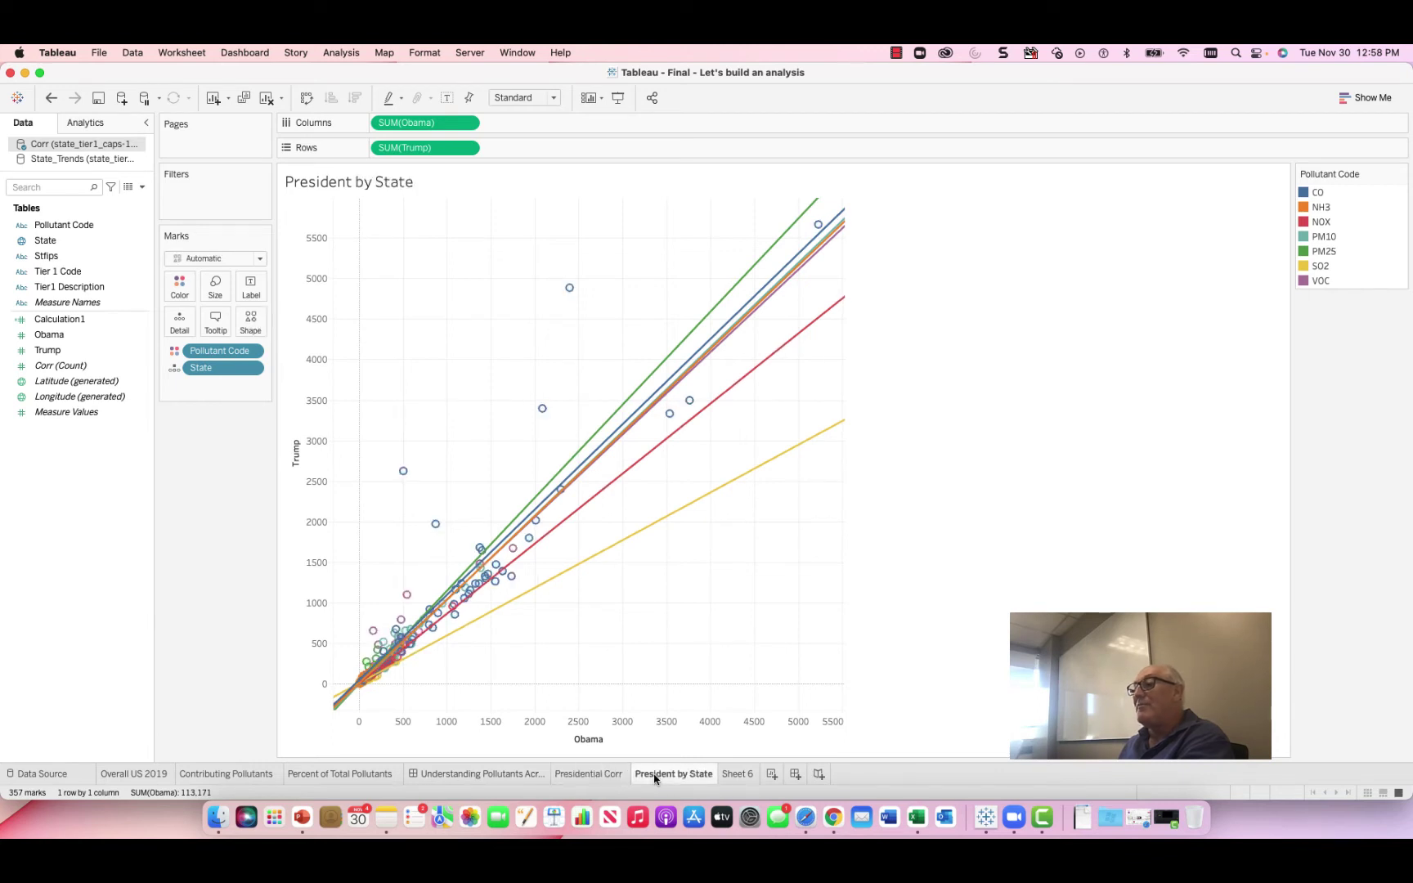
left_click(739, 779)
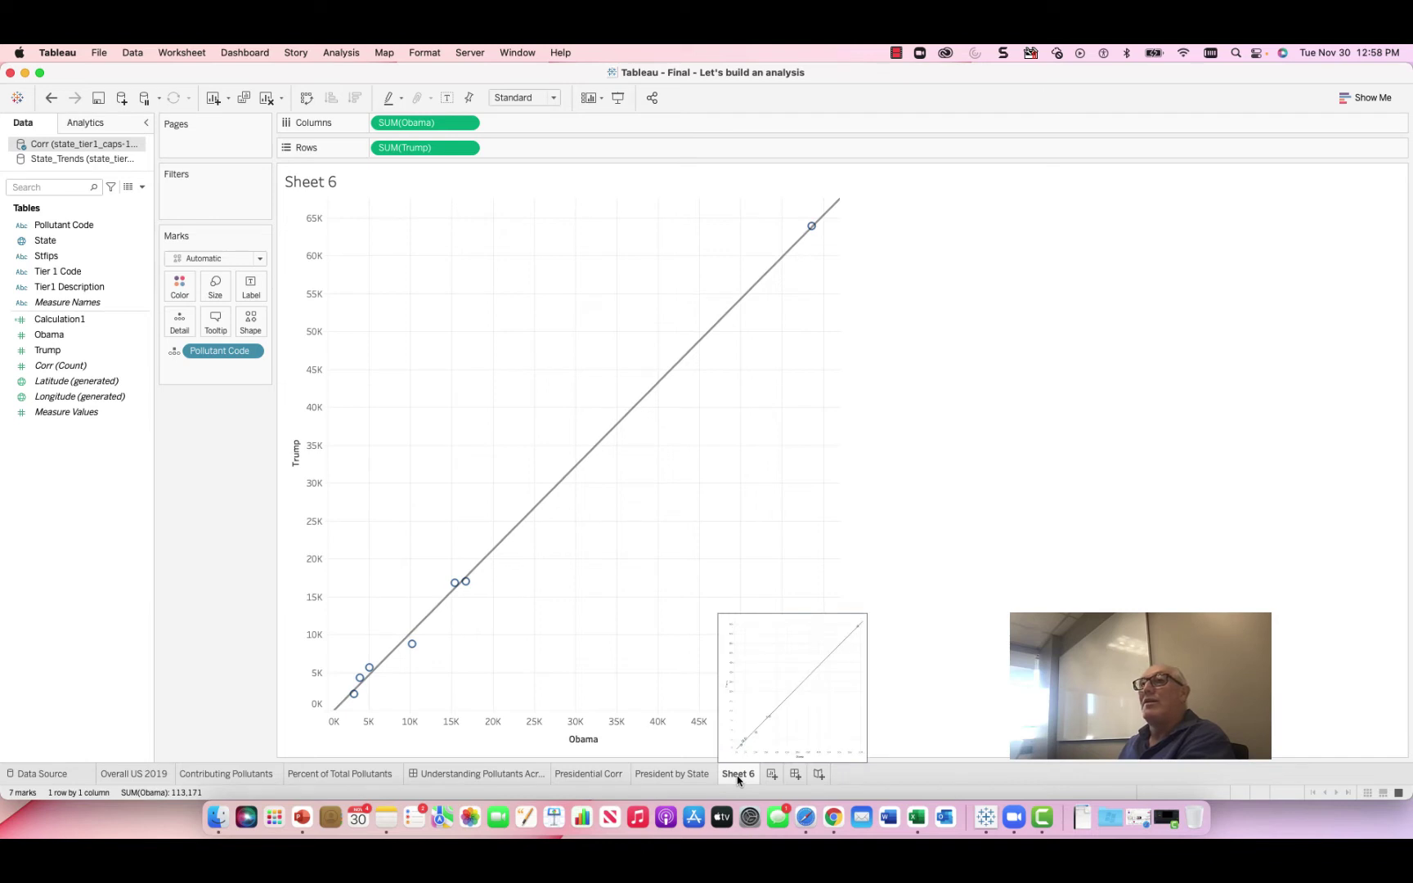
Step: Rename Sheet 6 to 'President by Code' and add a blank Sheet 7
double_click(738, 777)
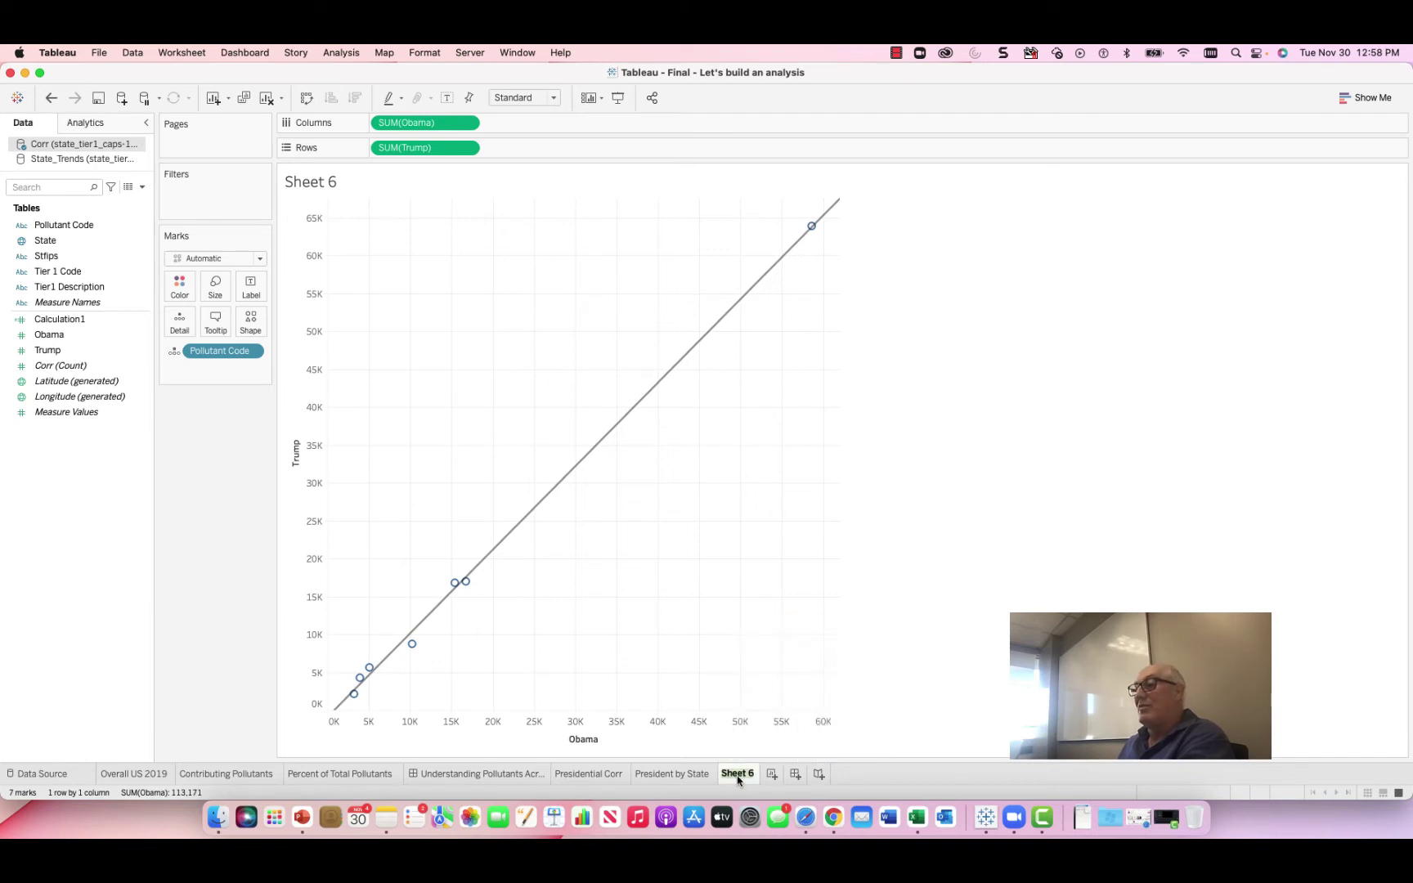
type("Prs by C")
key("BackSpace")
key("BackSpace")
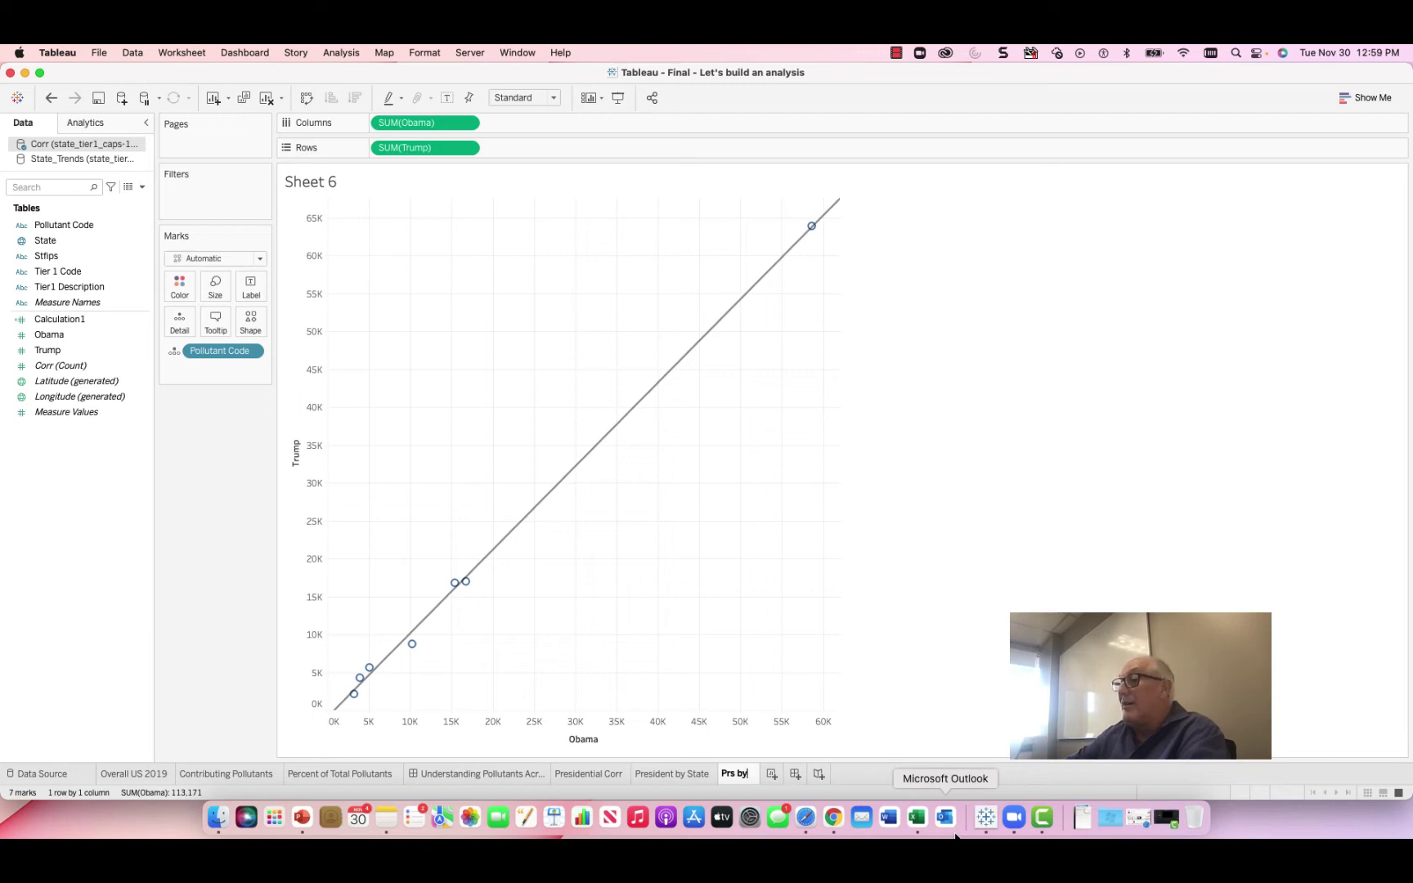
type("esident by C")
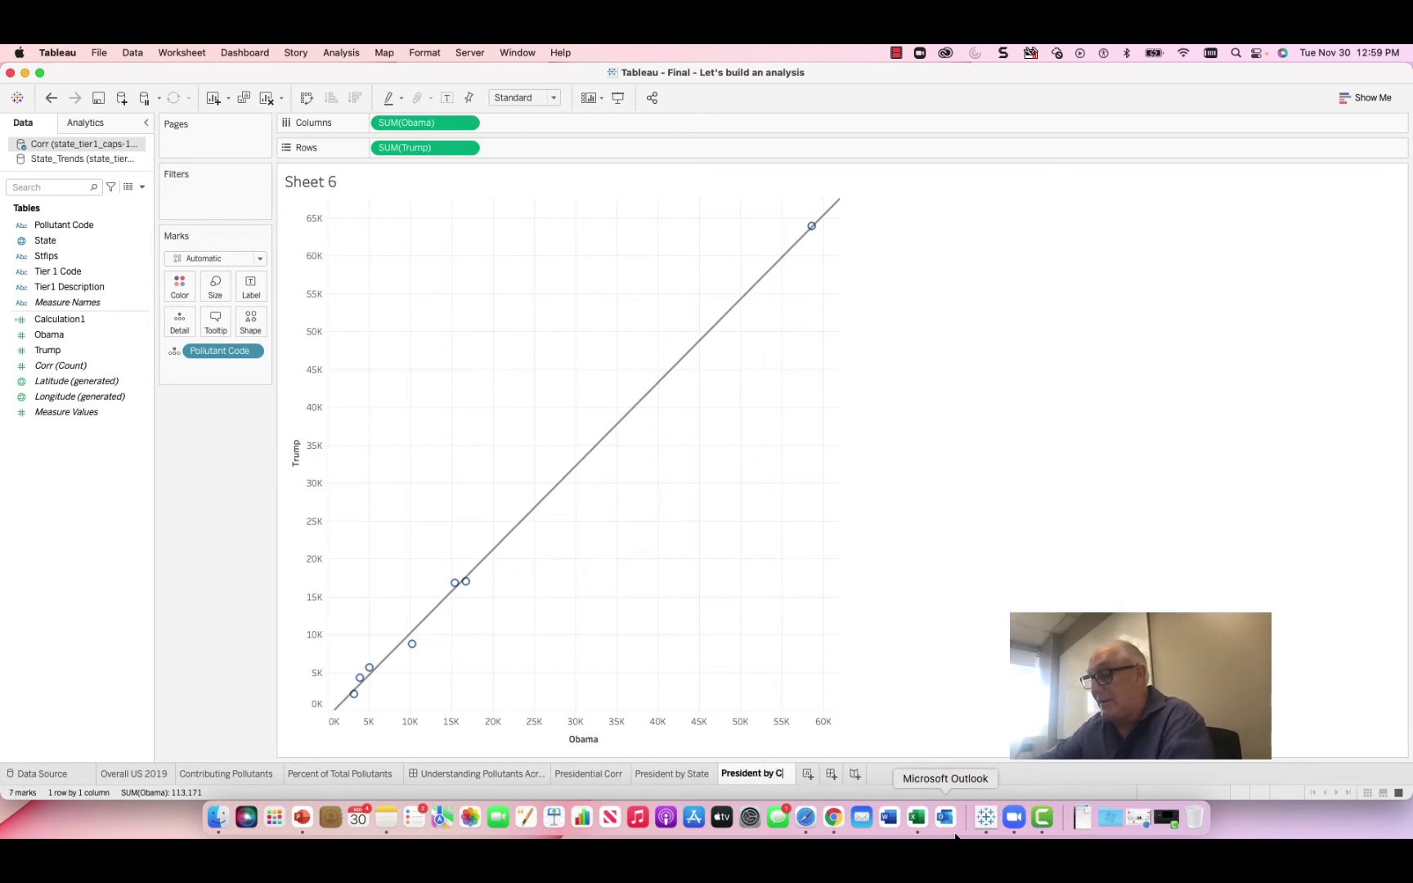
type("ode")
key("Return")
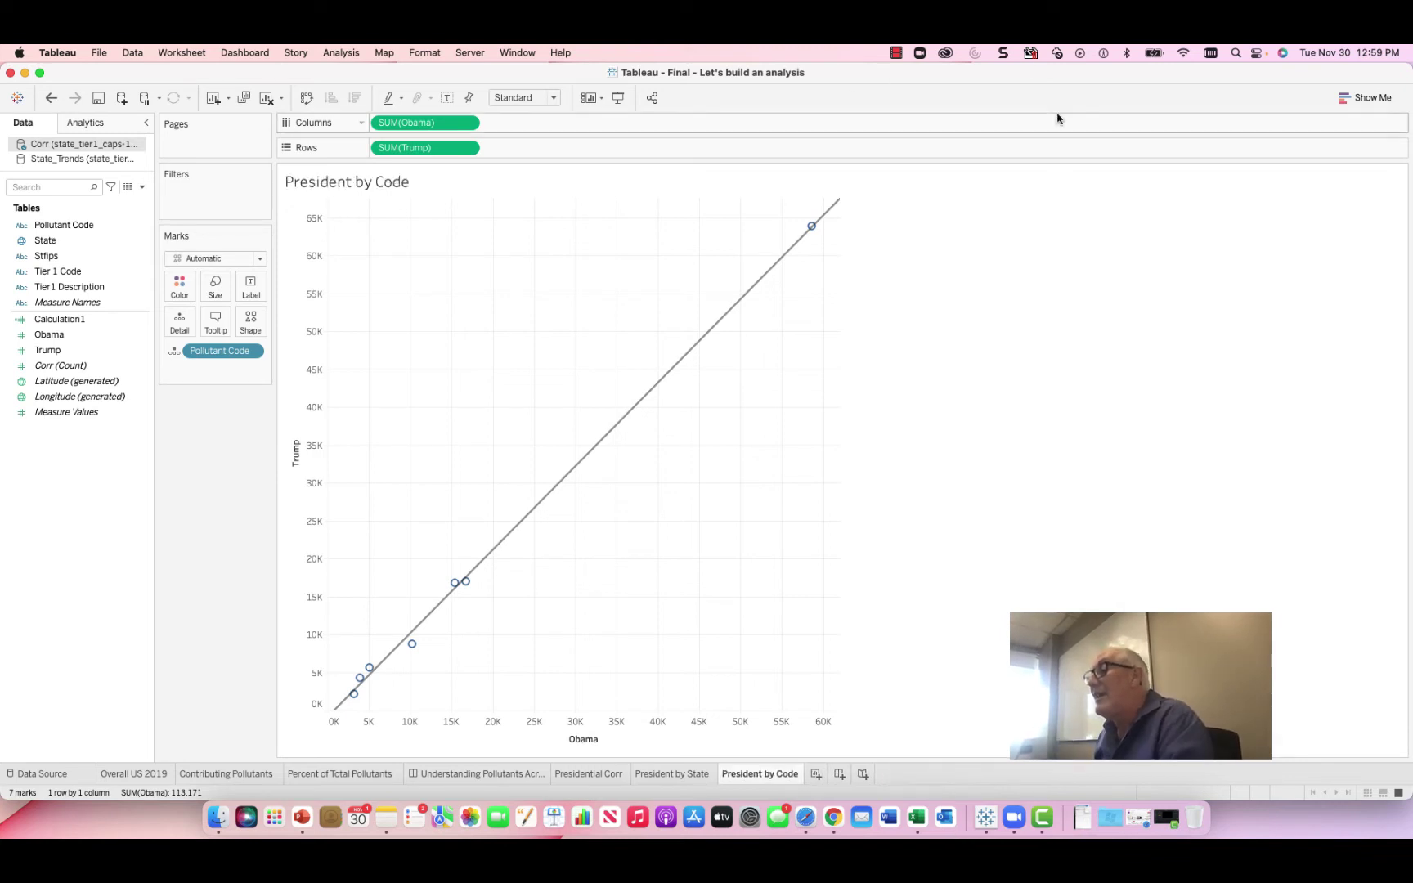
left_click(816, 774)
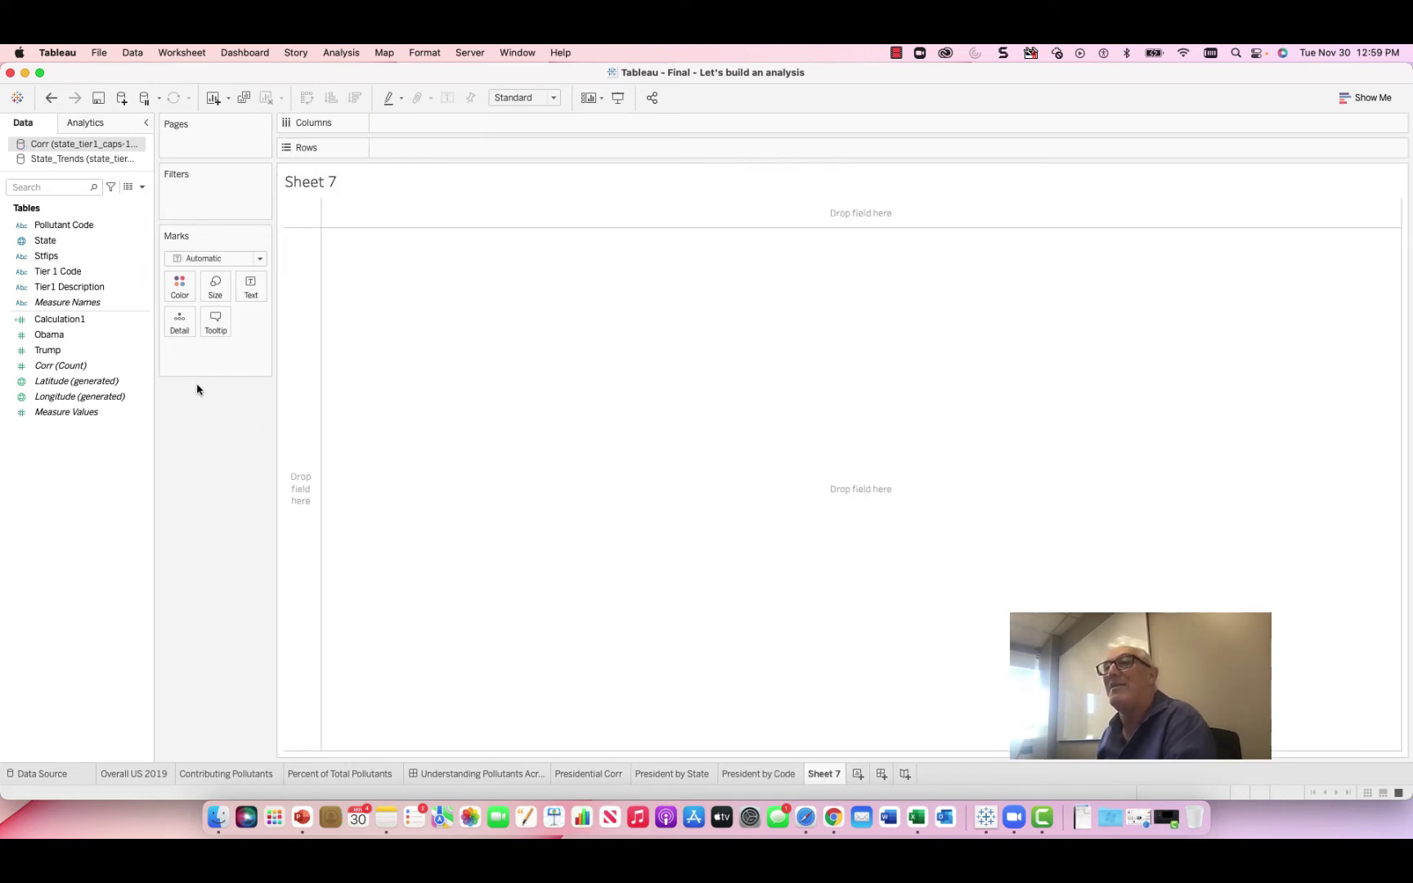
Step: Plot SUM(Obama) on Rows against SUM(Trump) on Columns, with Tier1 Description on Detail giving 15 marks
left_click_drag(61, 335, 441, 152)
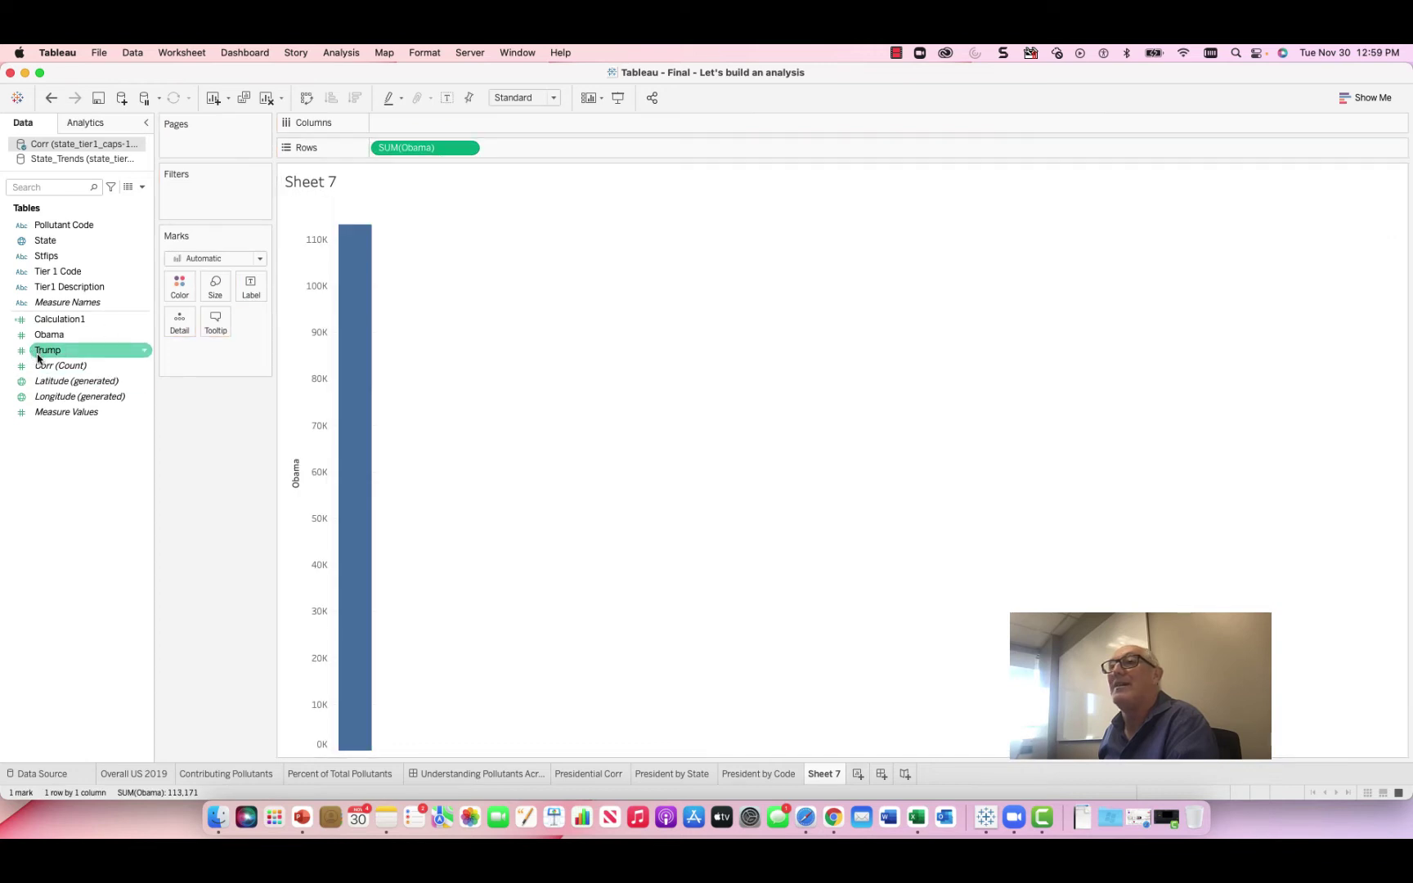
left_click_drag(38, 357, 410, 129)
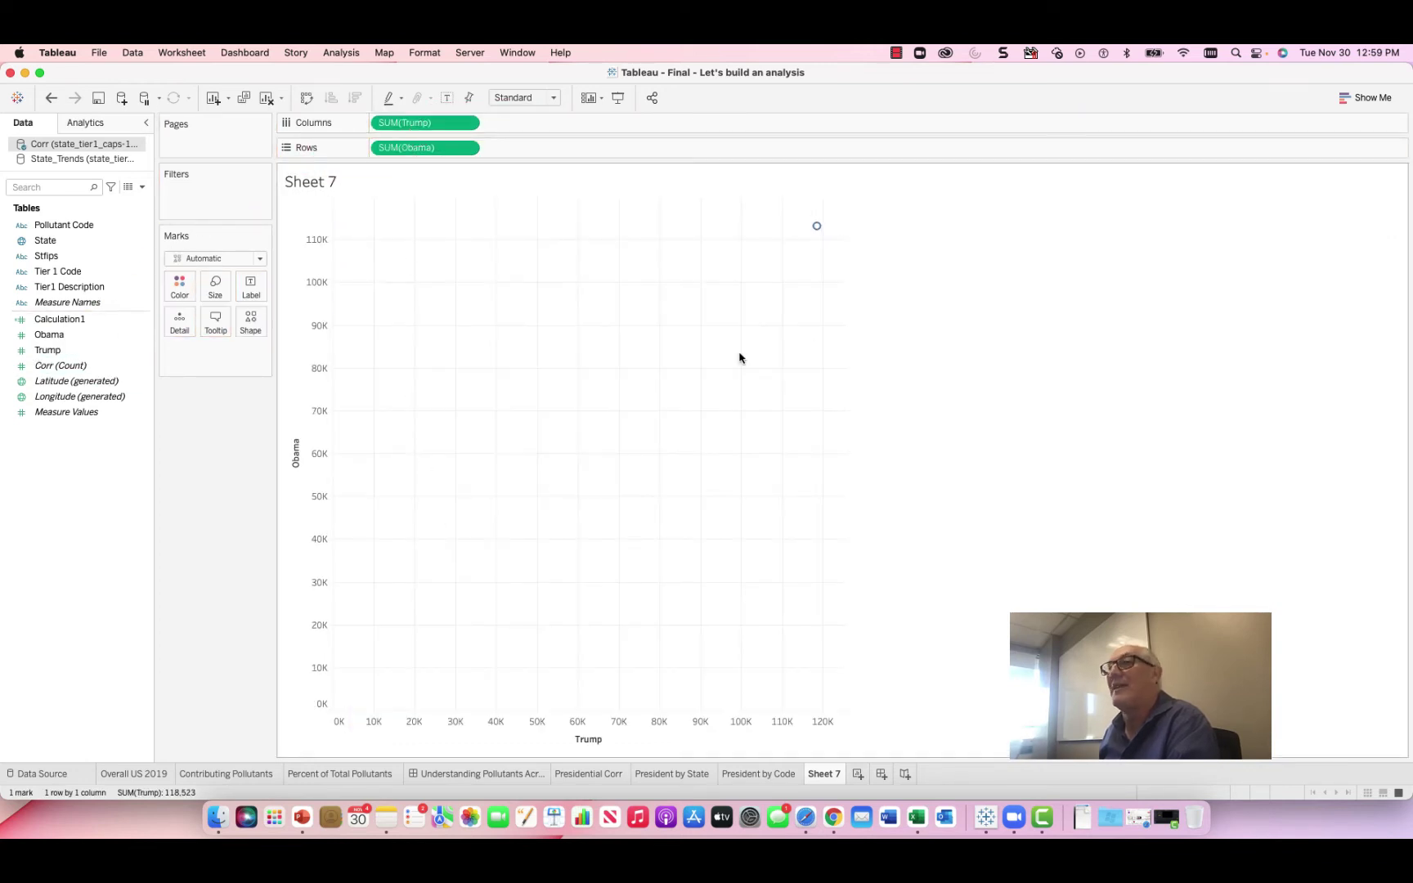
left_click_drag(77, 286, 173, 321)
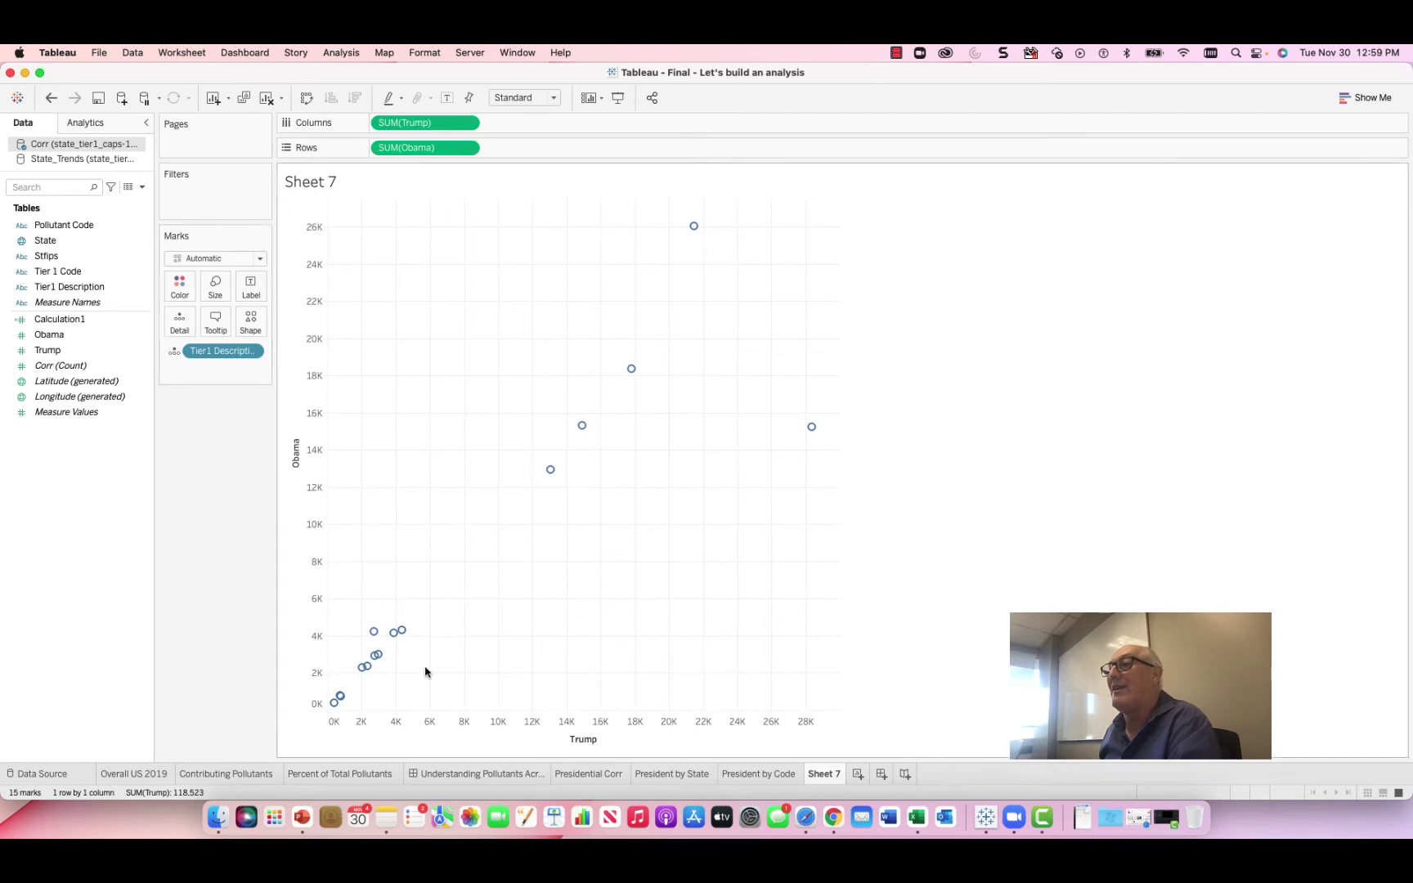
mouse_move(817, 427)
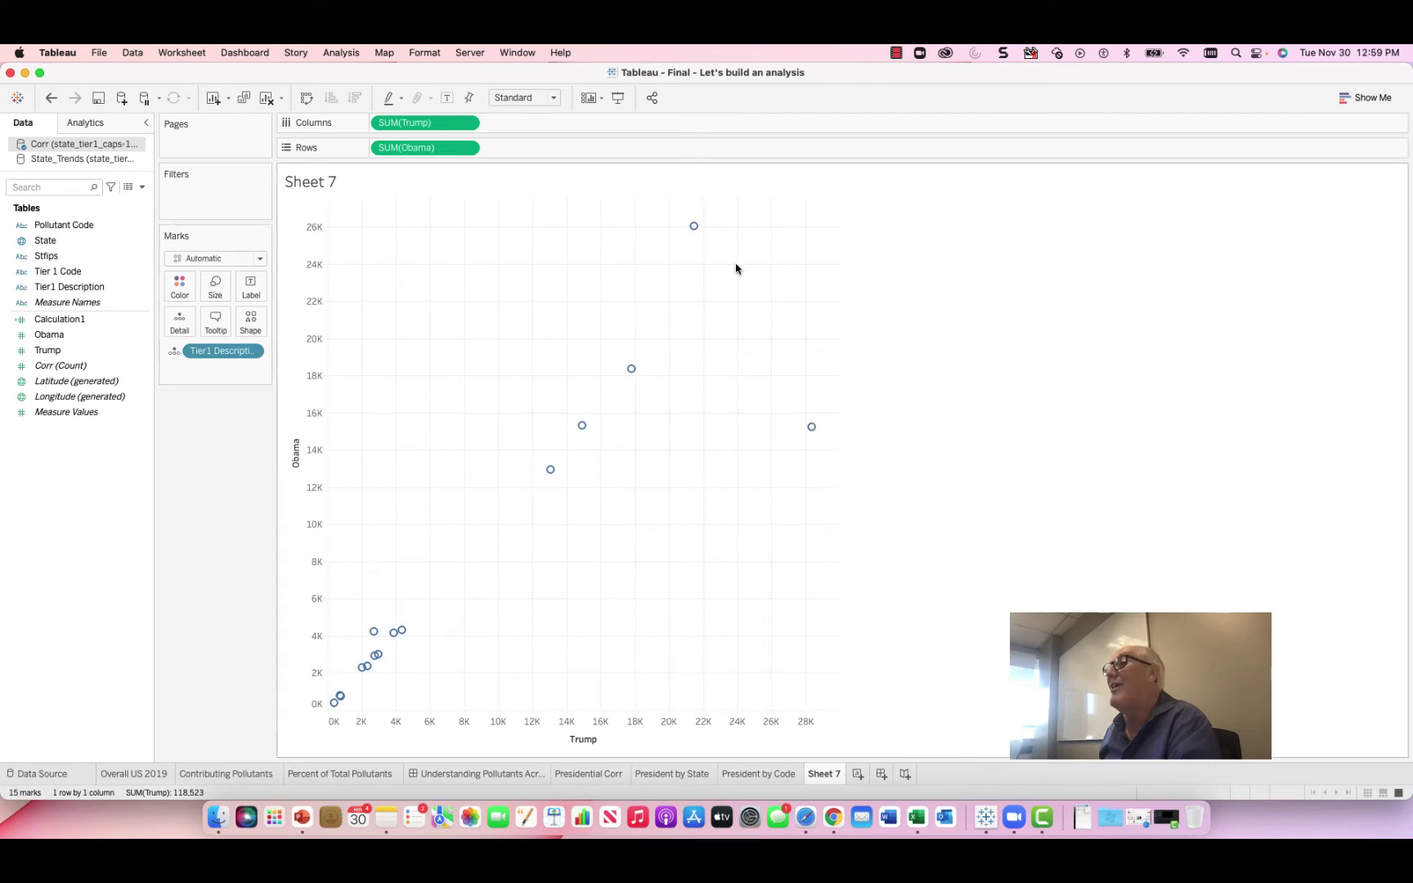
mouse_move(696, 230)
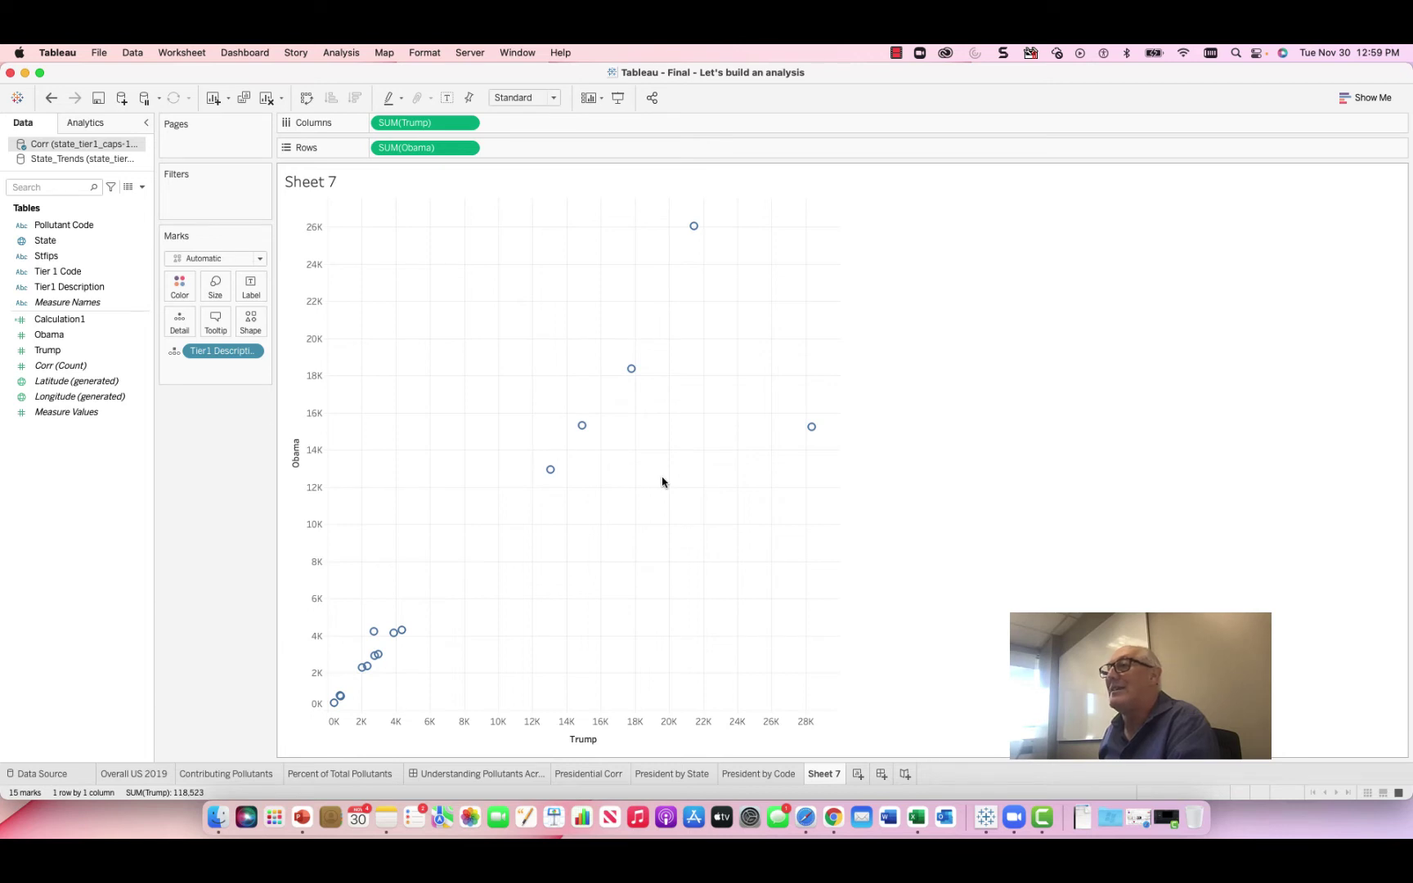
Step: Add a linear trend line through the Tier1 Description scatter on Sheet 7
left_click(87, 124)
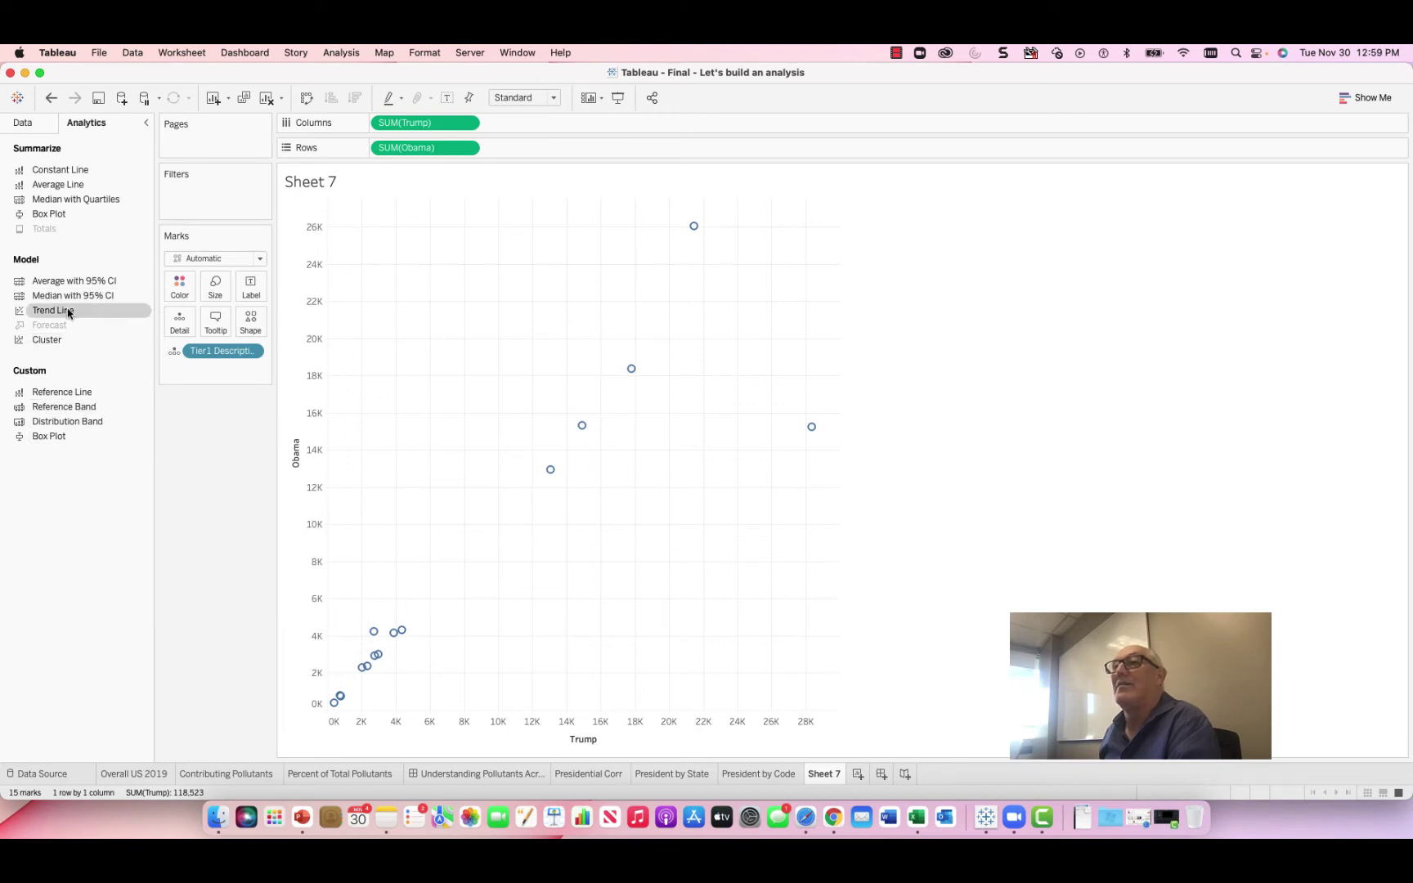
left_click_drag(68, 313, 615, 306)
mouse_move(673, 395)
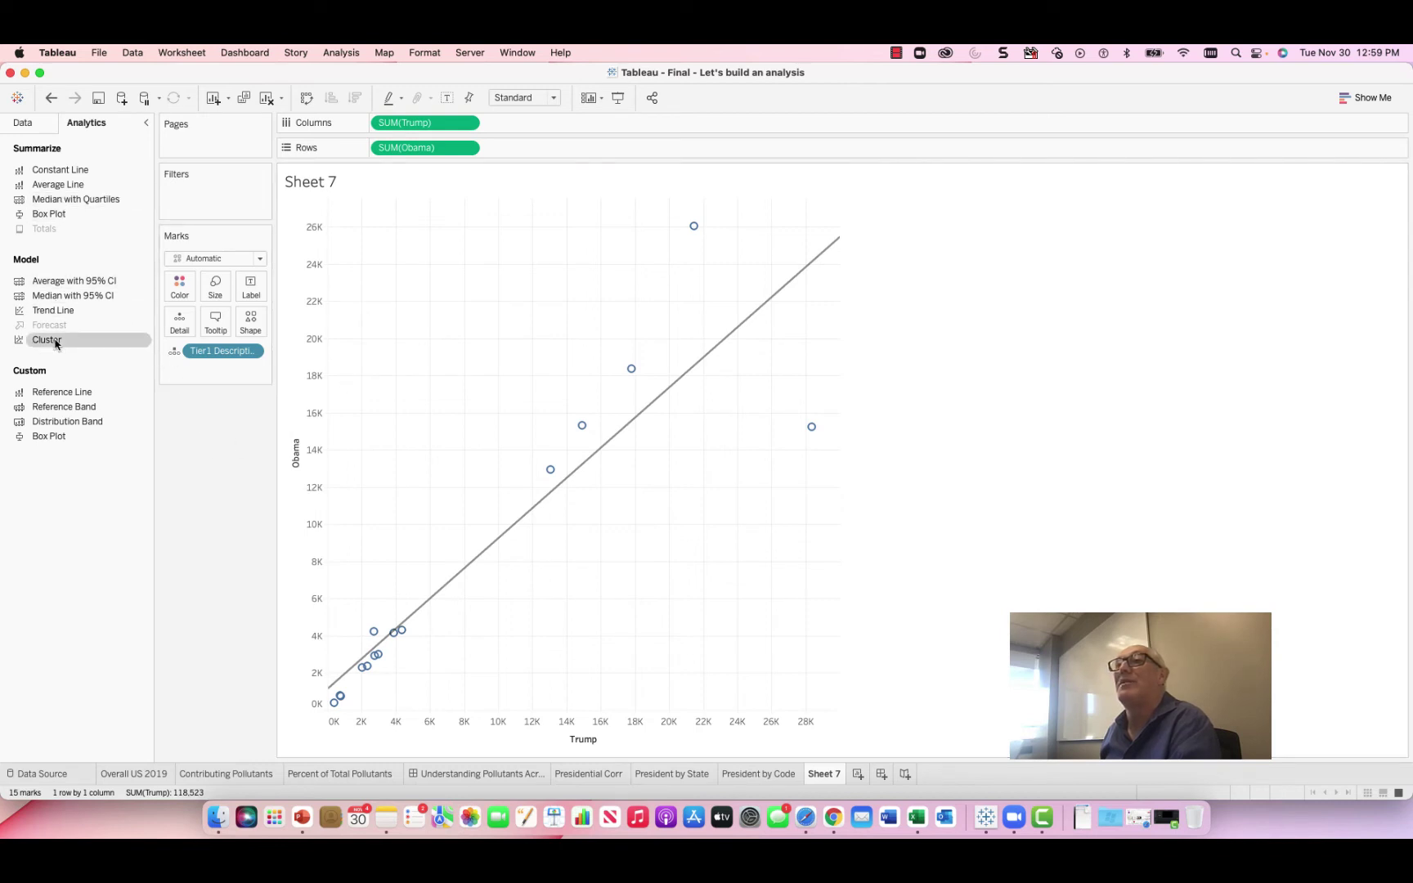
Step: Add Tier1 Description back to the view as a filter listing all 15 tiers
left_click(33, 124)
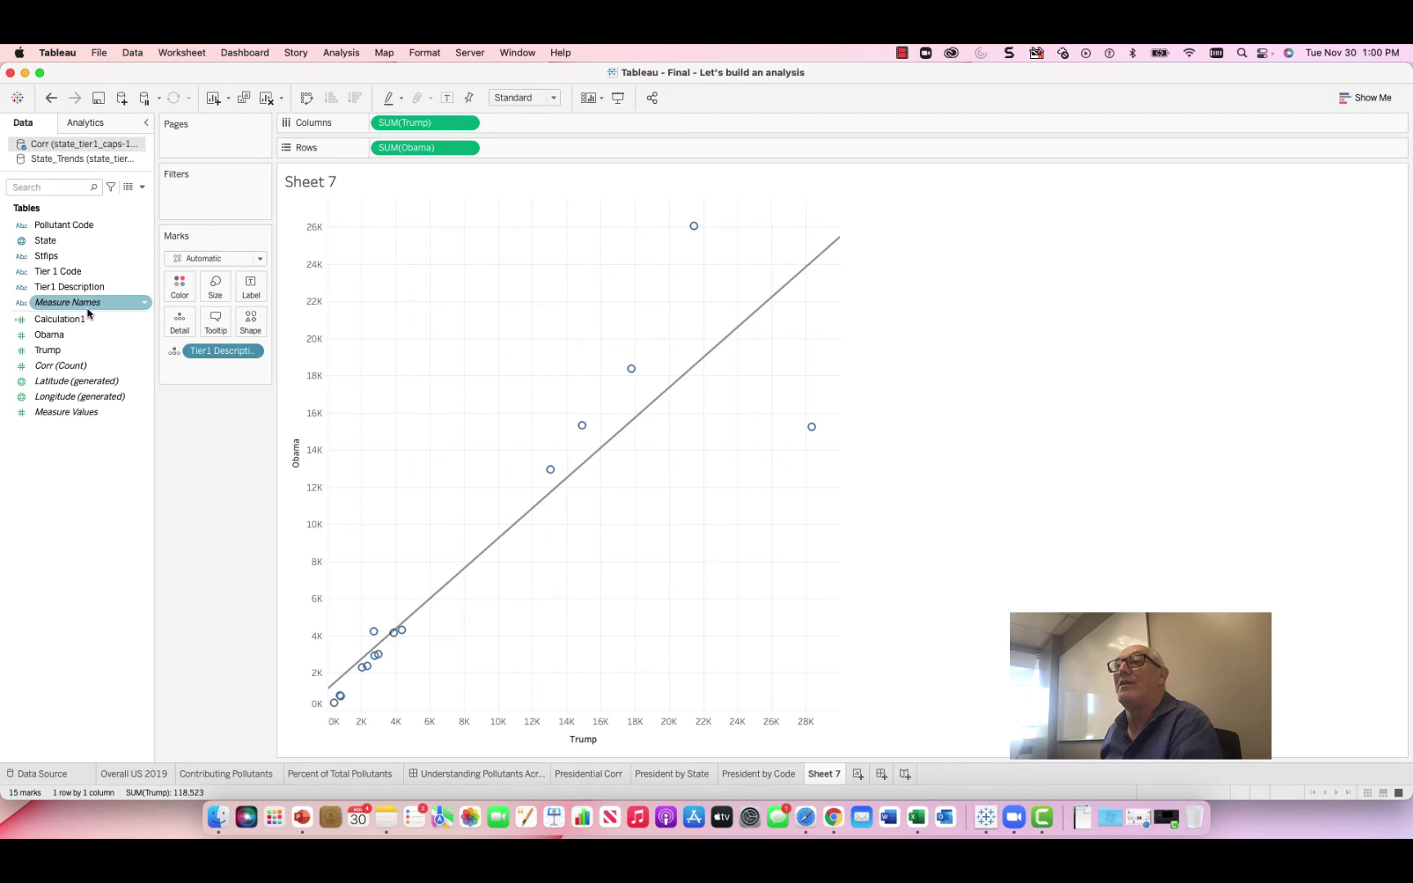
left_click_drag(70, 286, 219, 190)
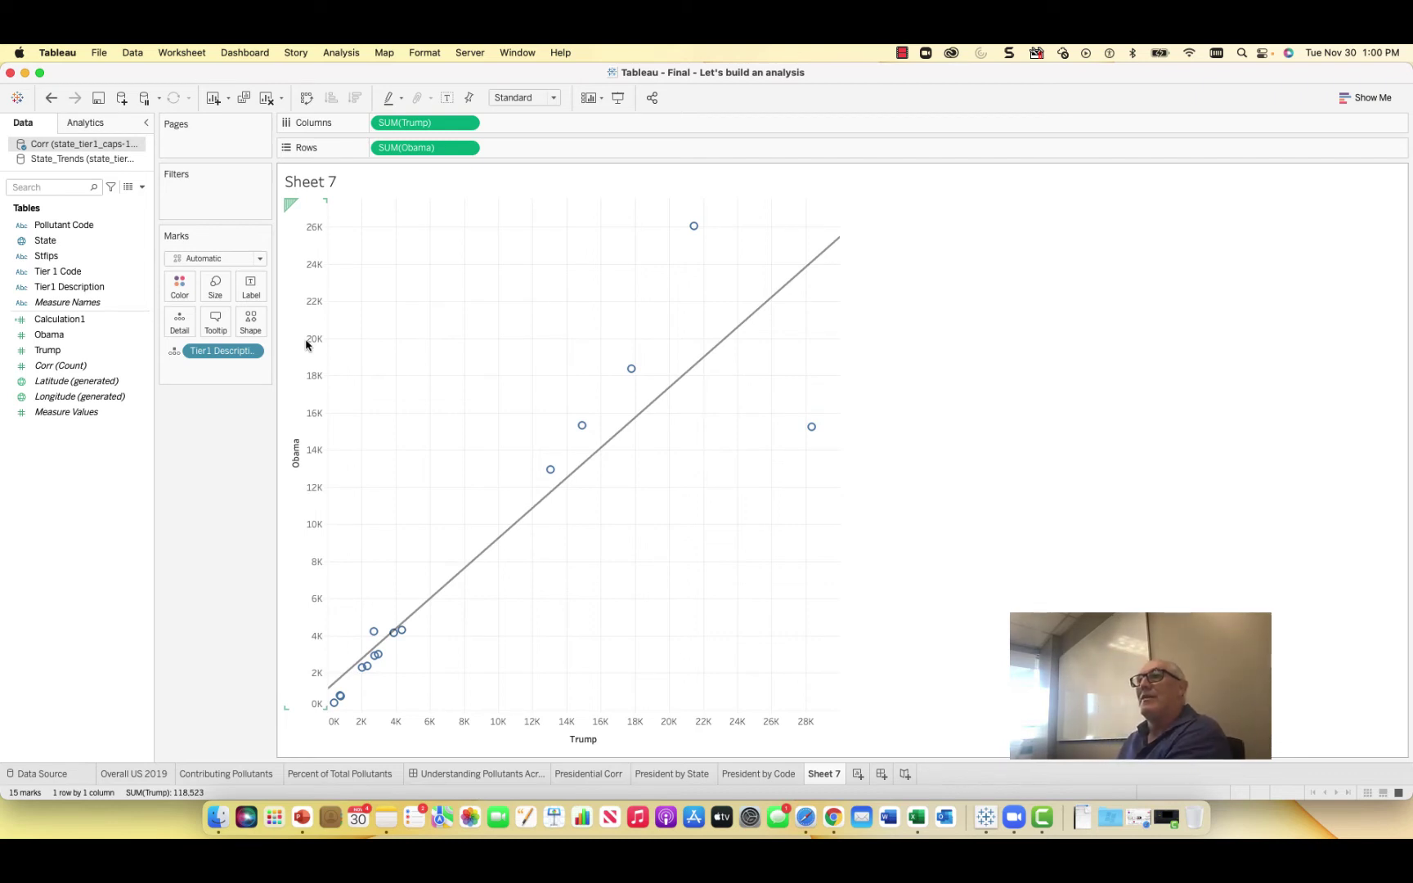
left_click_drag(49, 291, 178, 189)
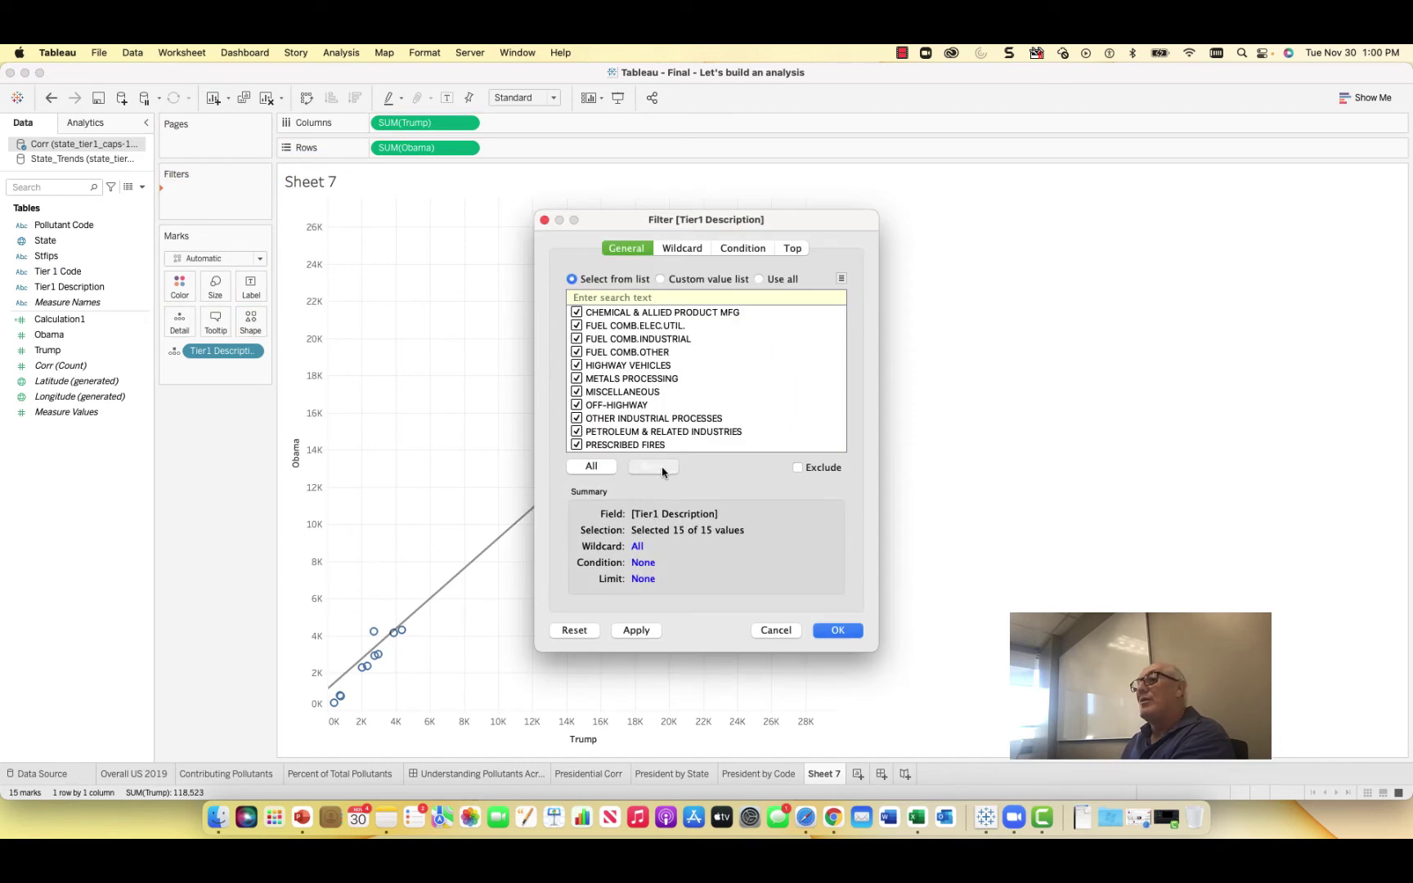
Step: Filter Tier1 Description to WILDFIRES only, leaving a single mark near 28,358 Trump, 15K Obama
left_click(662, 469)
scroll(679, 425, "down", 2)
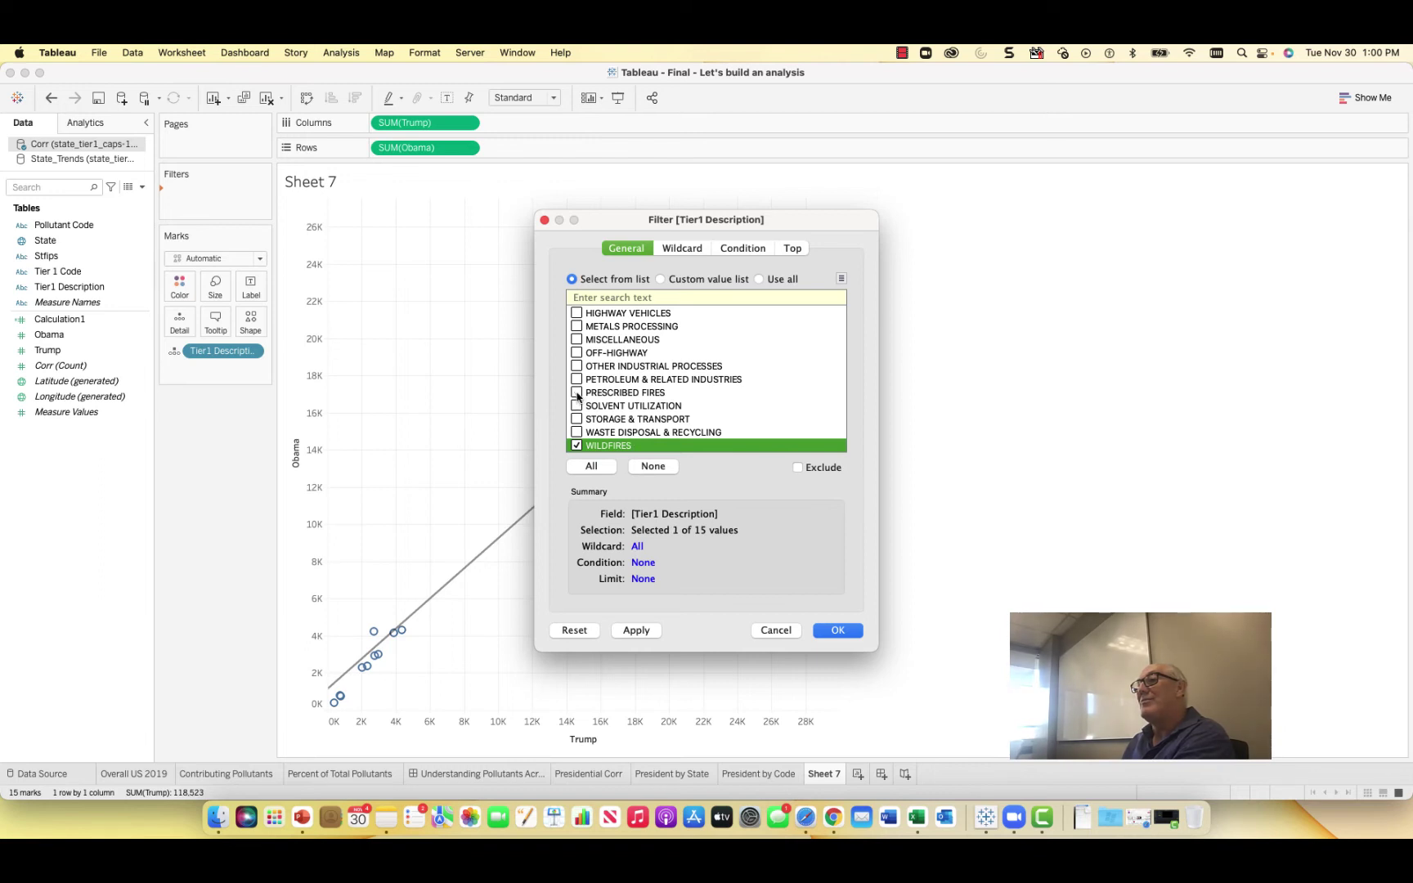
left_click(838, 630)
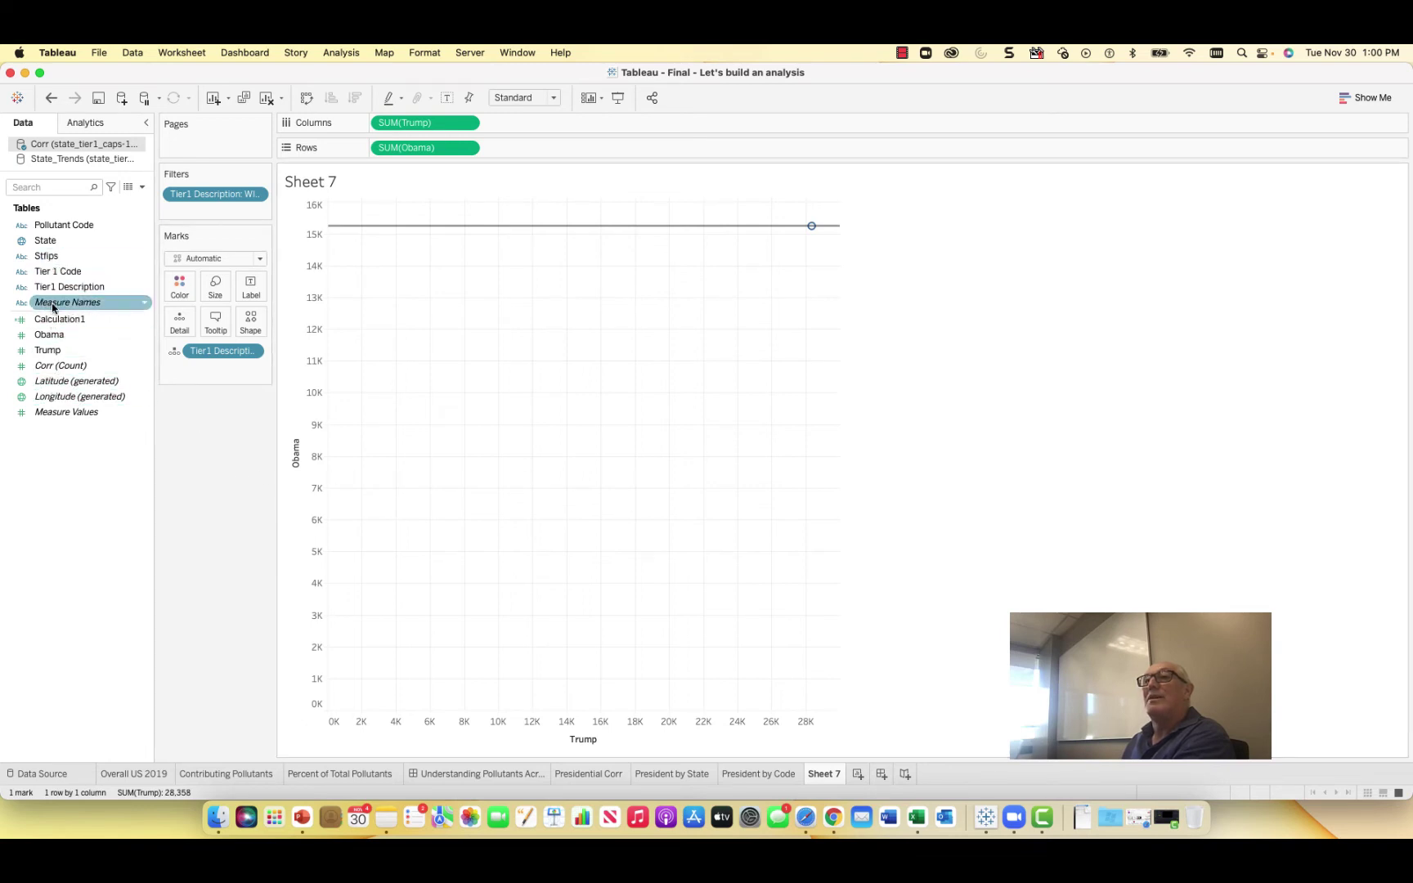
Step: Add State to Detail for 48 state marks; inspect the trend line (R-squared 0.788827)
left_click_drag(44, 240, 181, 333)
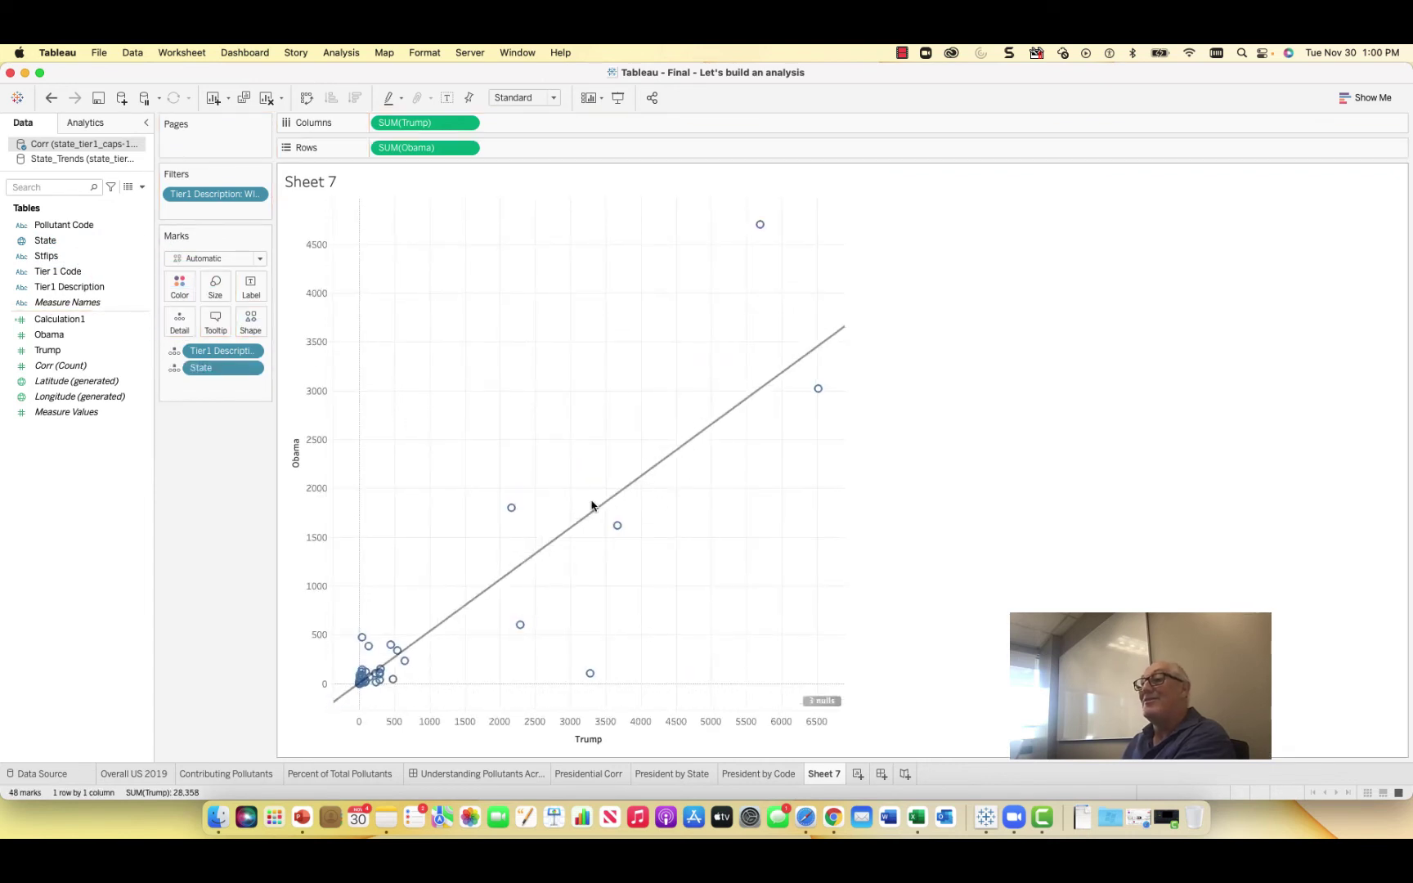
mouse_move(650, 476)
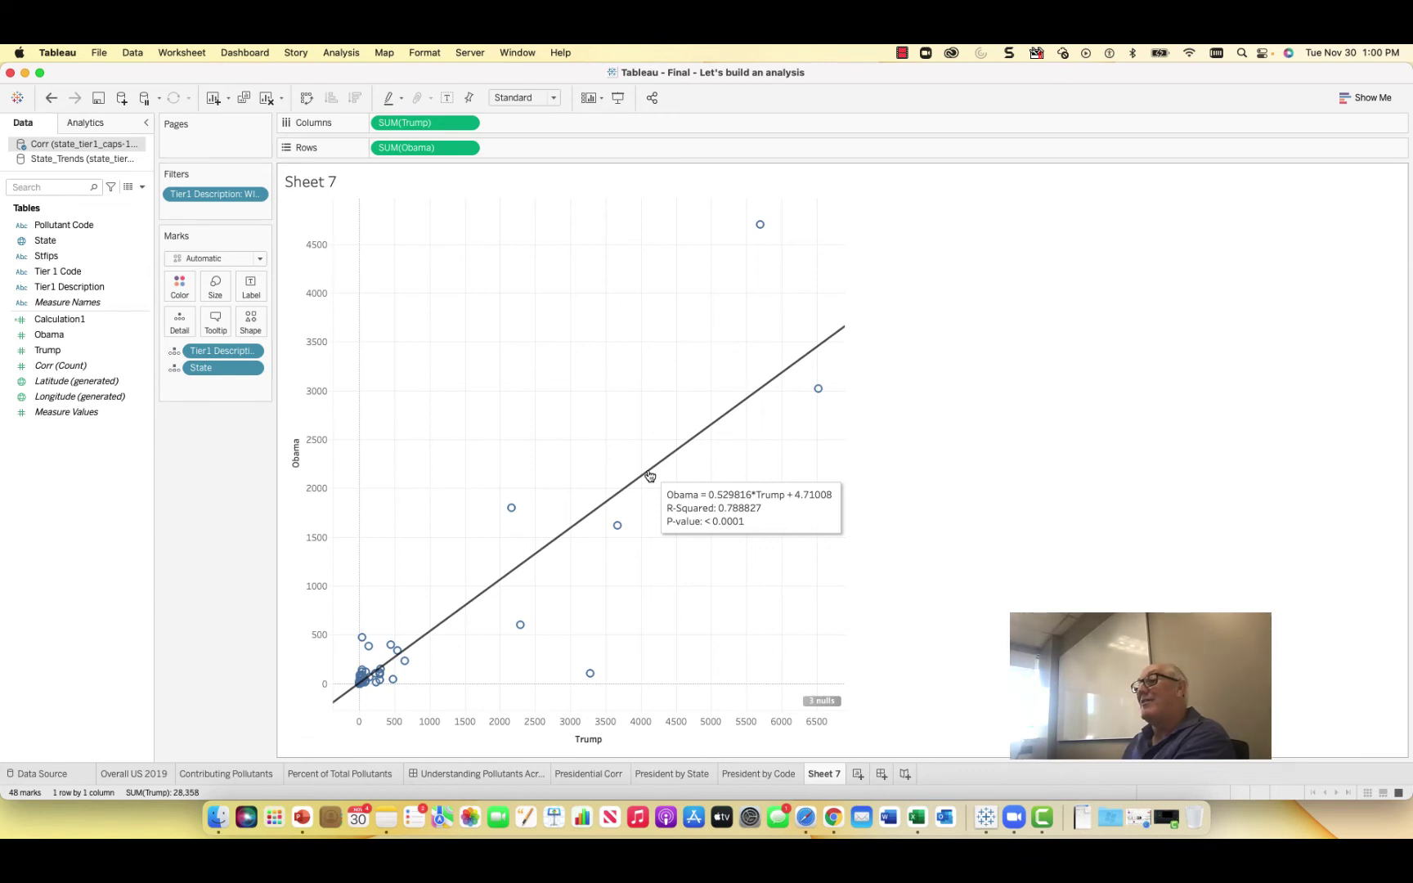
mouse_move(758, 229)
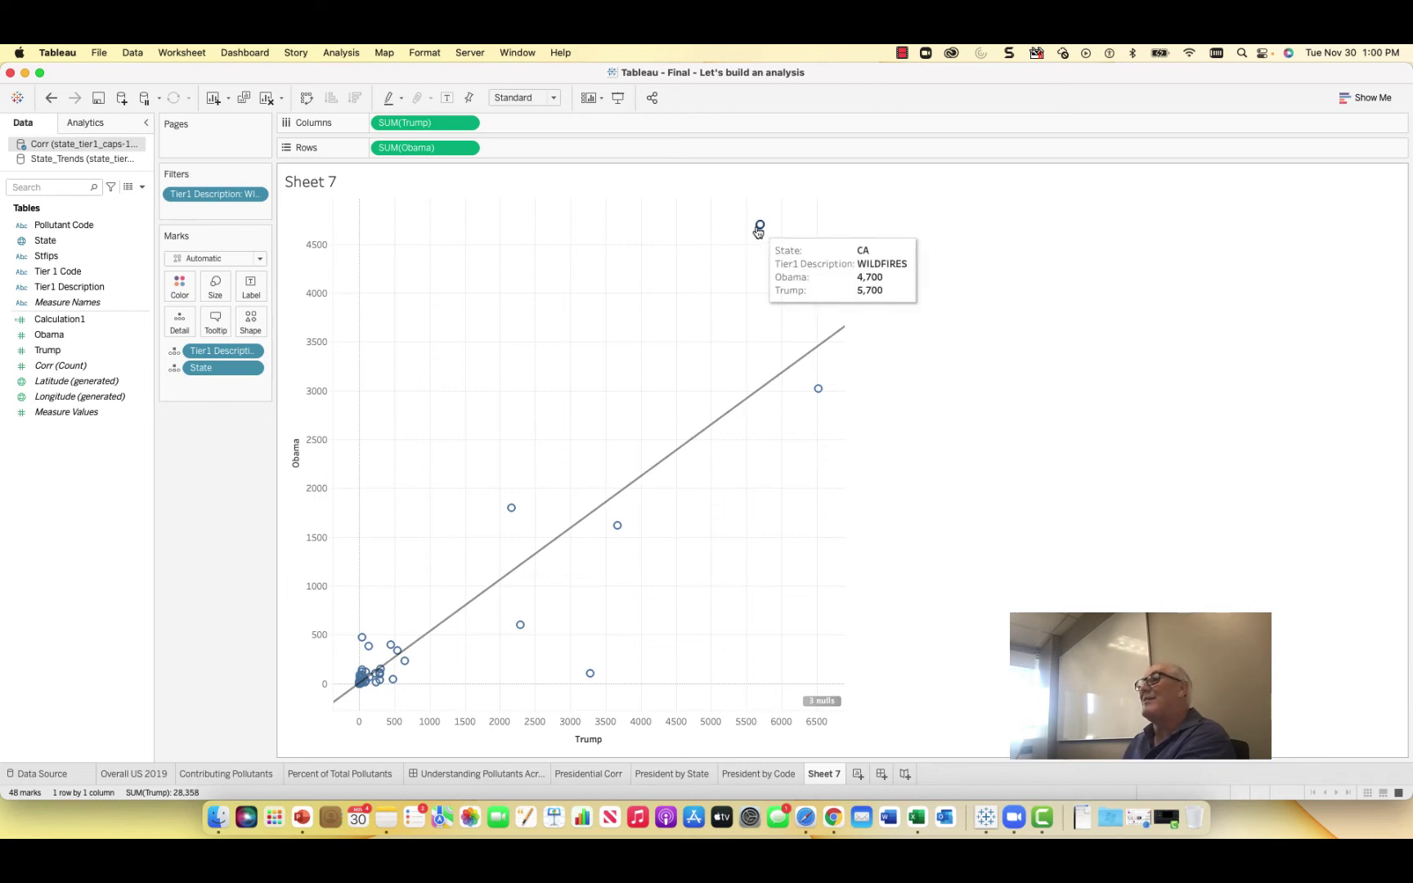
mouse_move(819, 389)
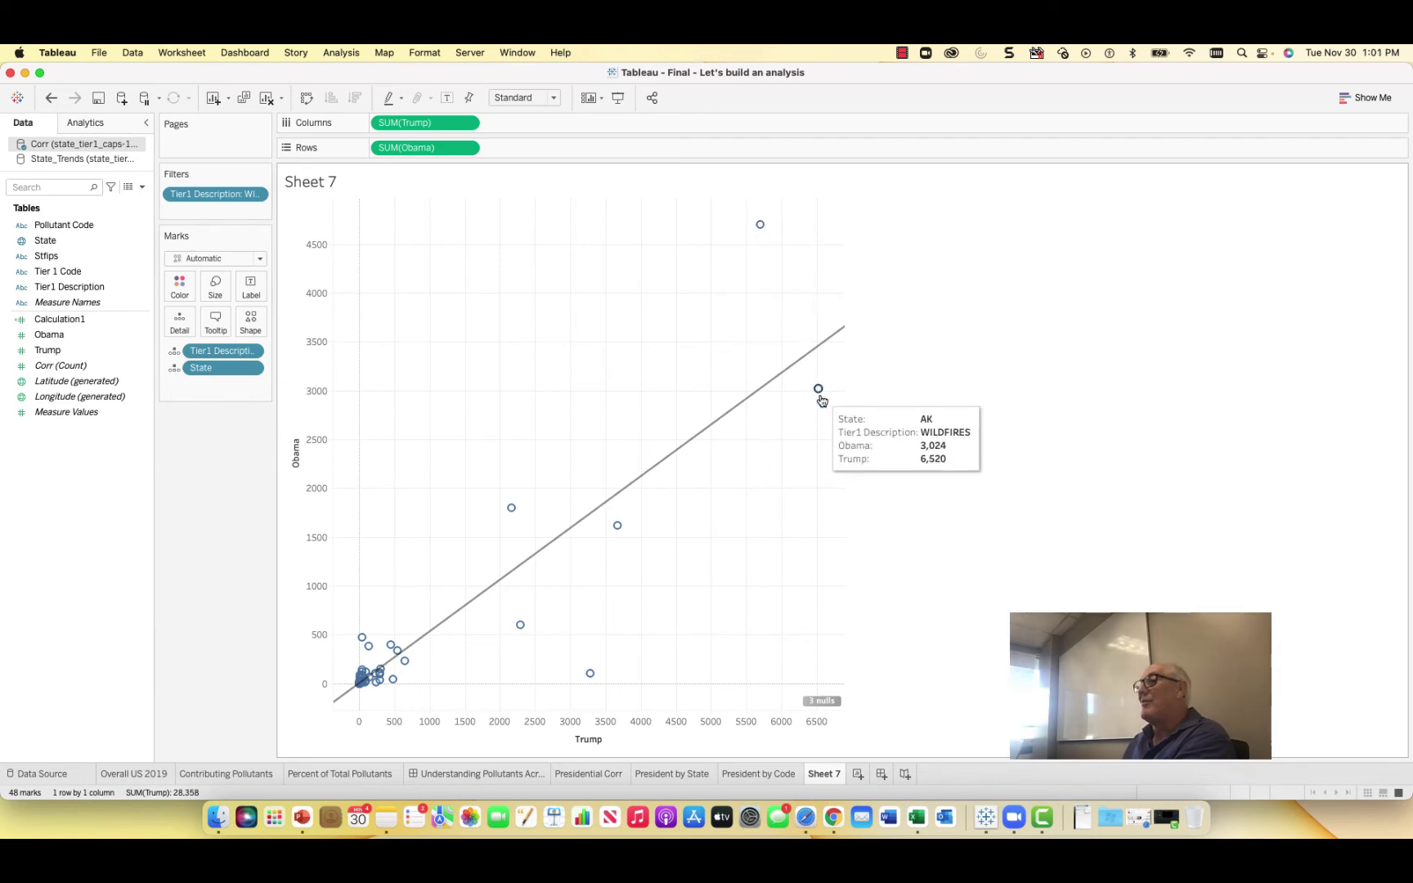
mouse_move(512, 512)
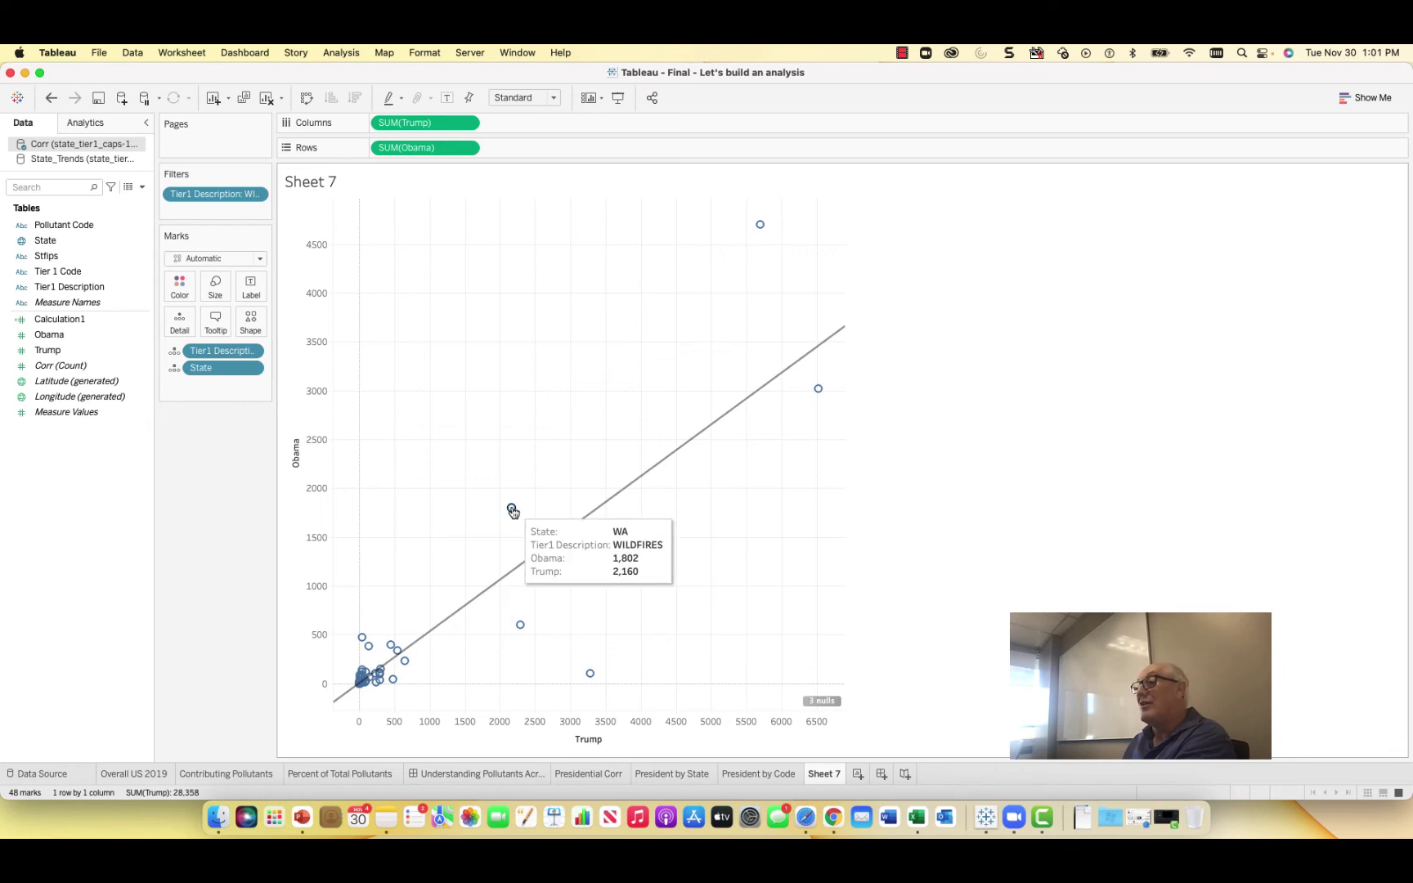
mouse_move(616, 530)
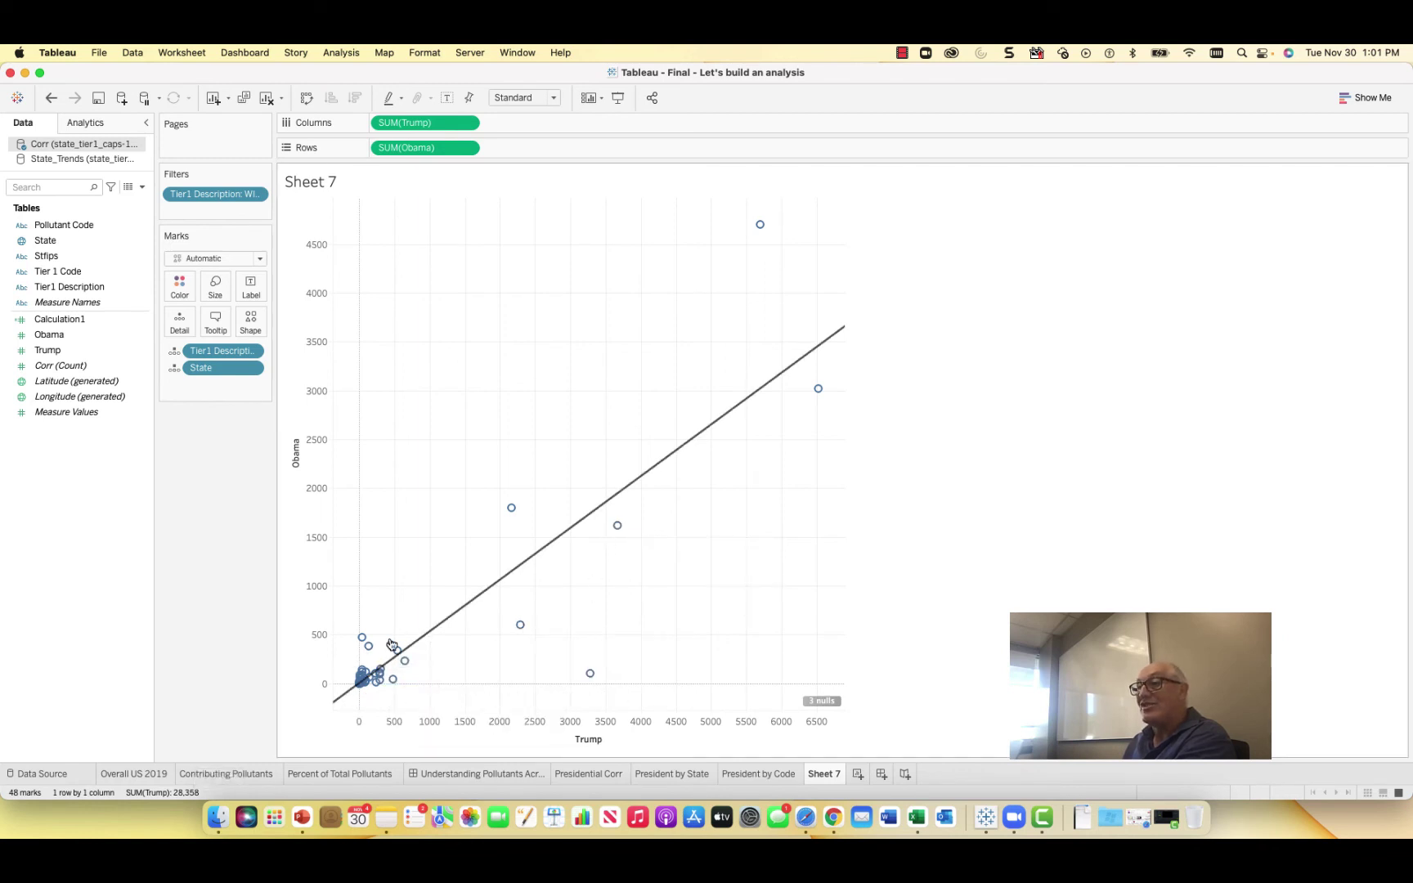
mouse_move(368, 673)
mouse_move(482, 590)
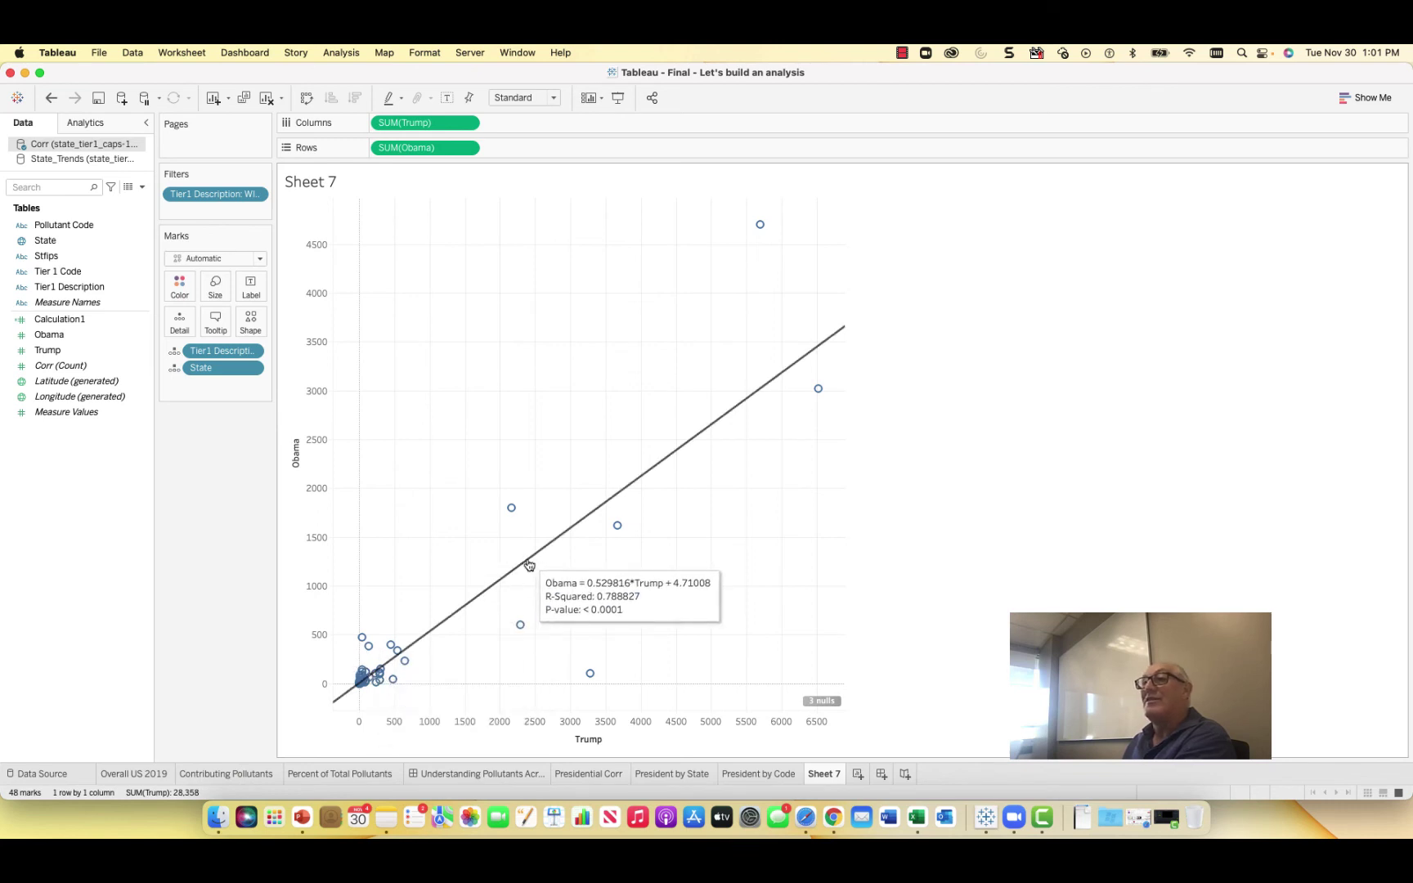
left_click_drag(78, 286, 180, 279)
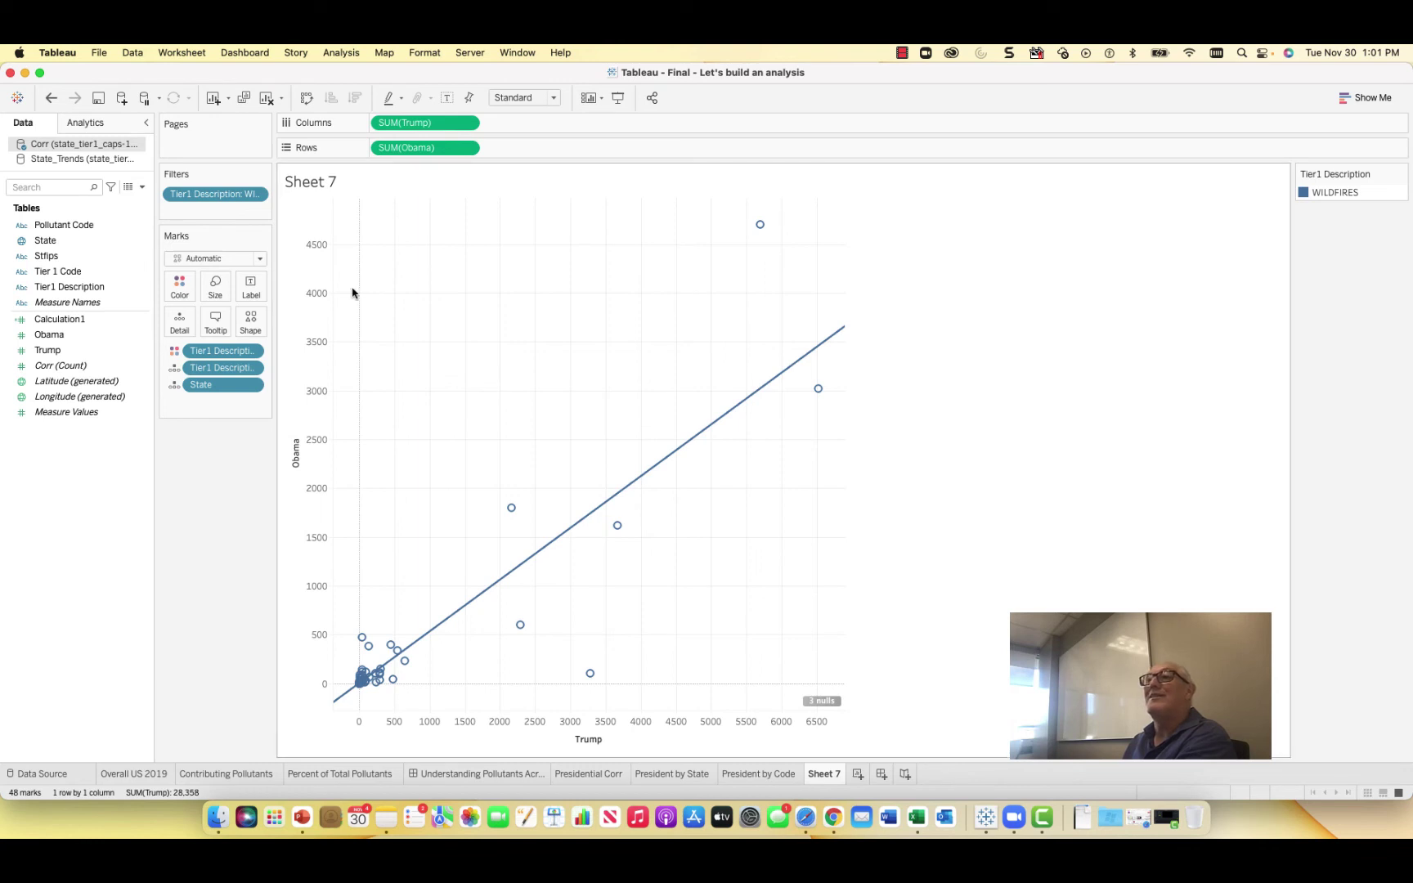
left_click_drag(192, 198, 39, 321)
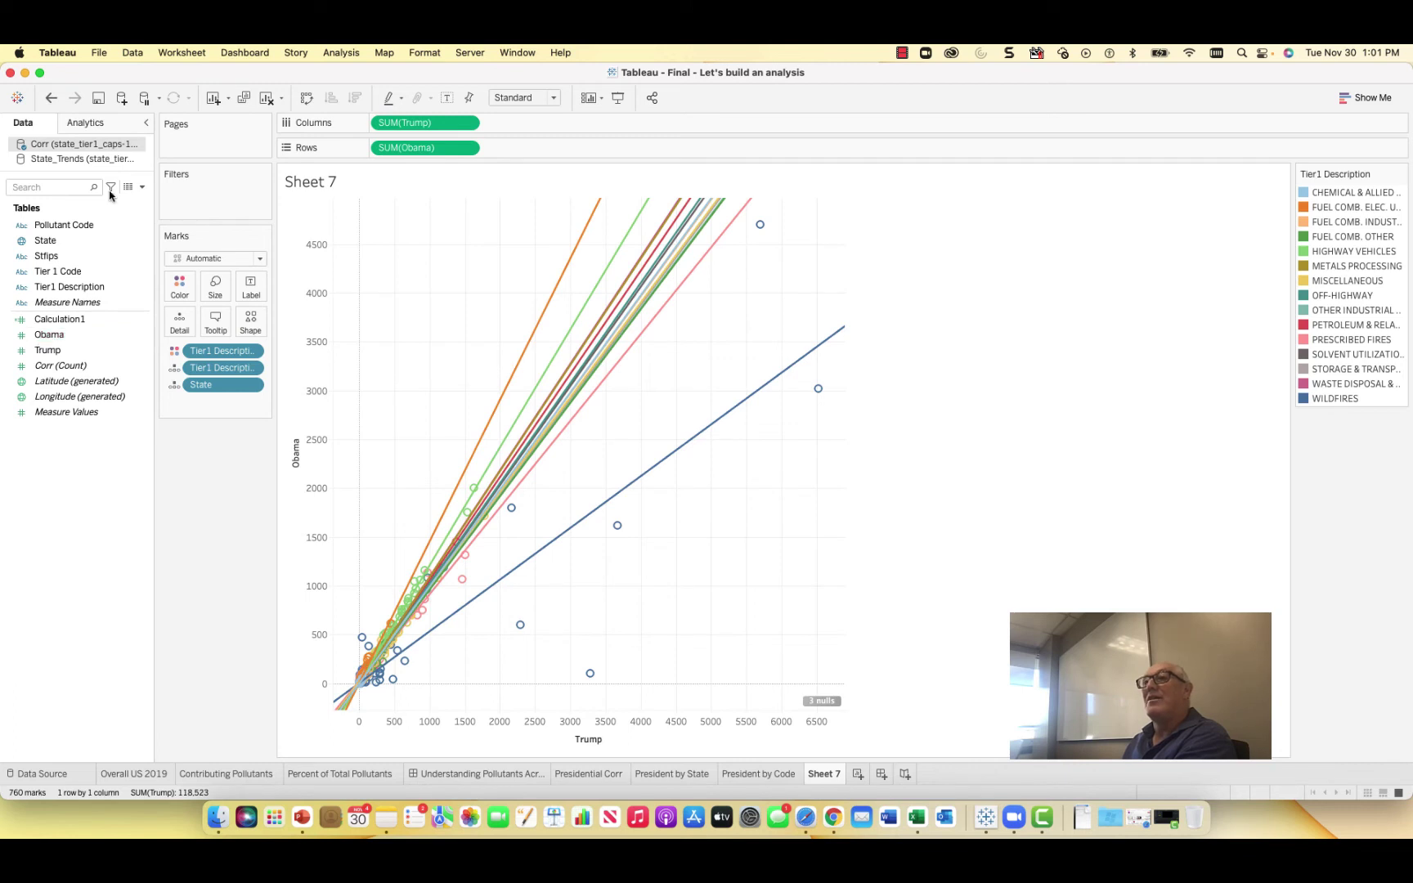
left_click(50, 97)
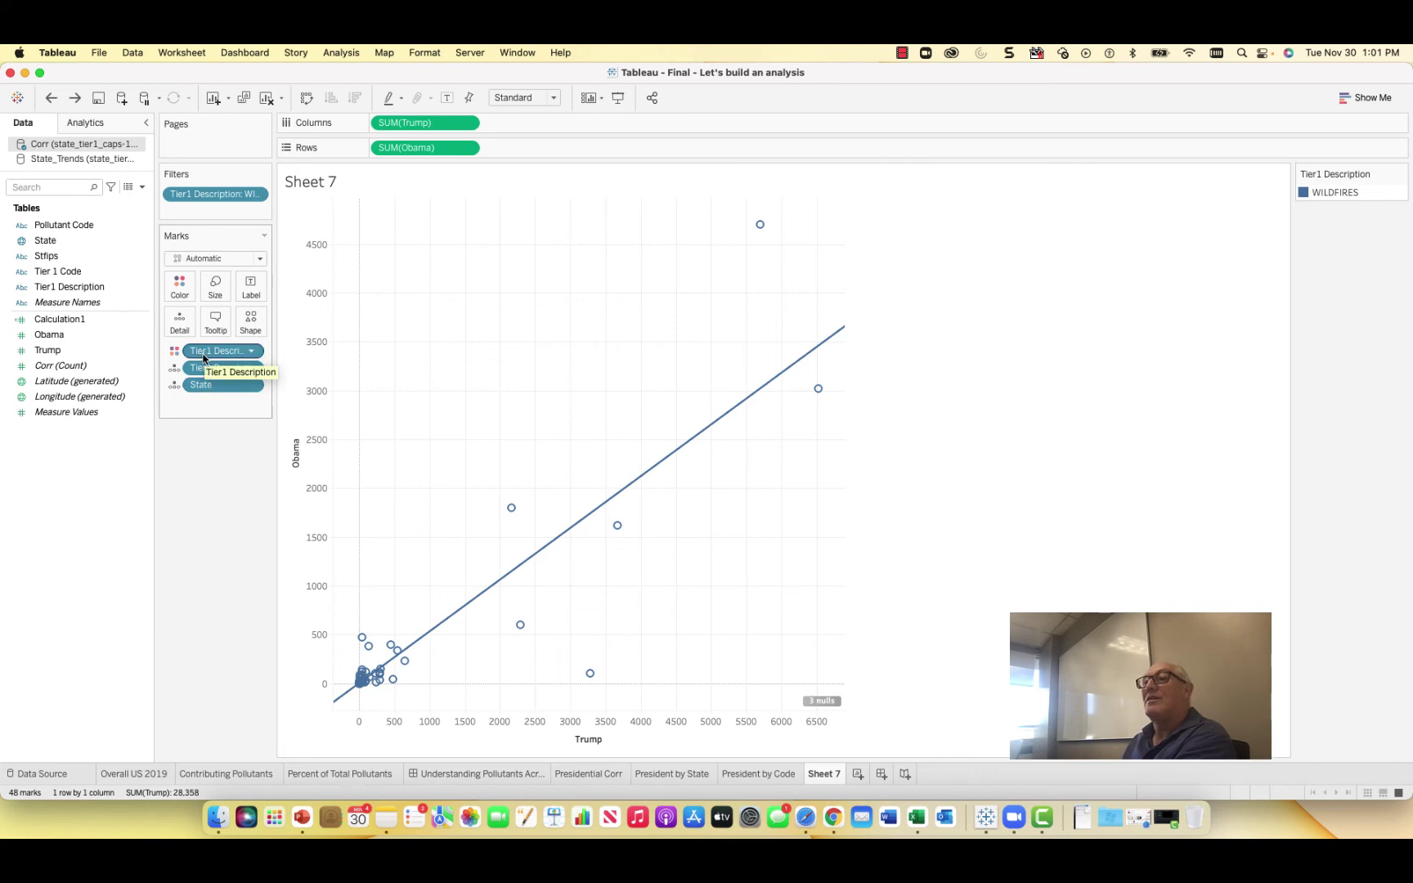
left_click_drag(202, 356, 48, 350)
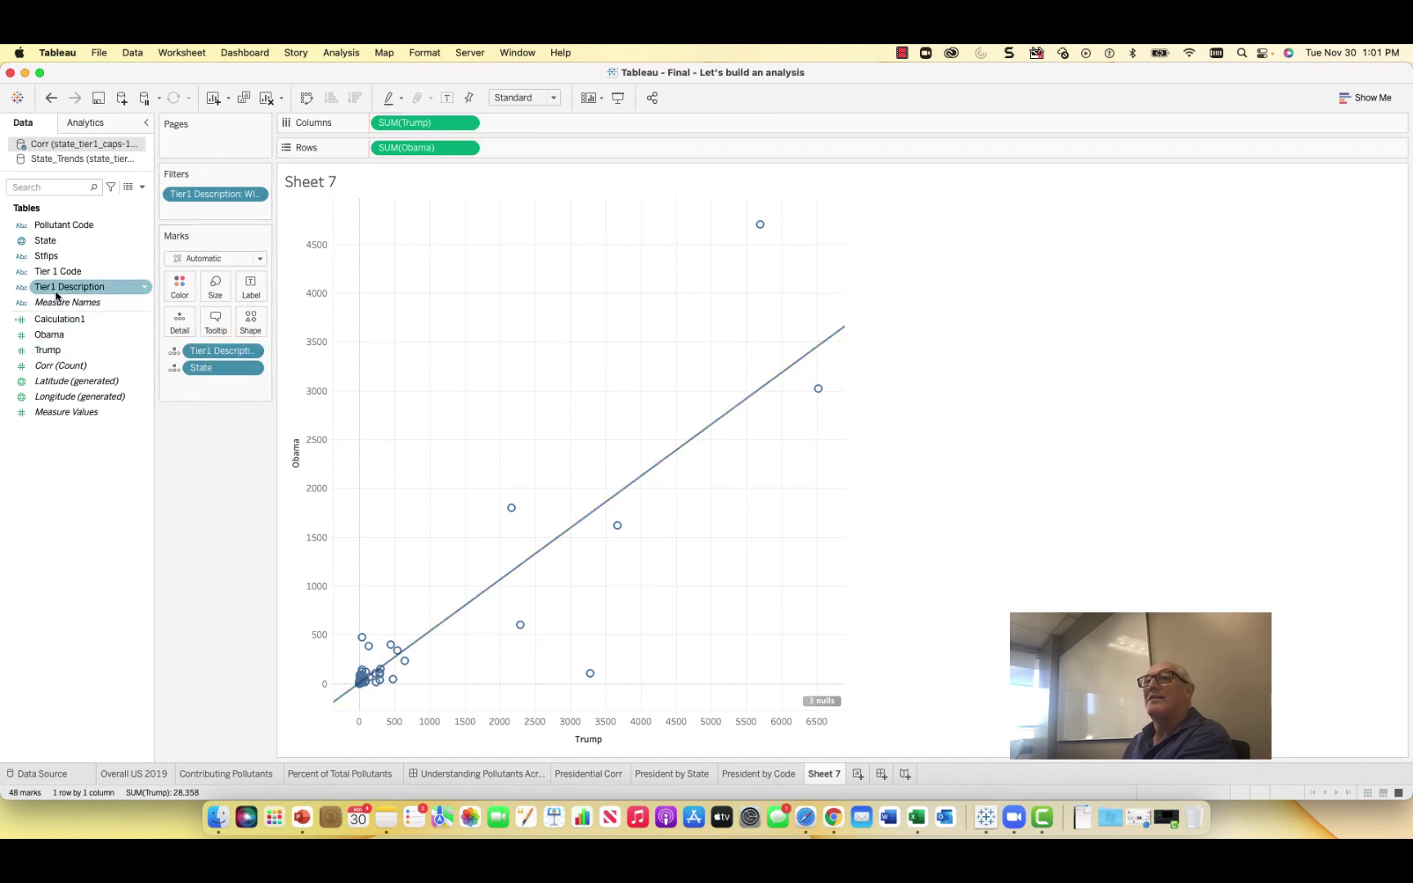
left_click(51, 224)
left_click_drag(50, 225, 179, 286)
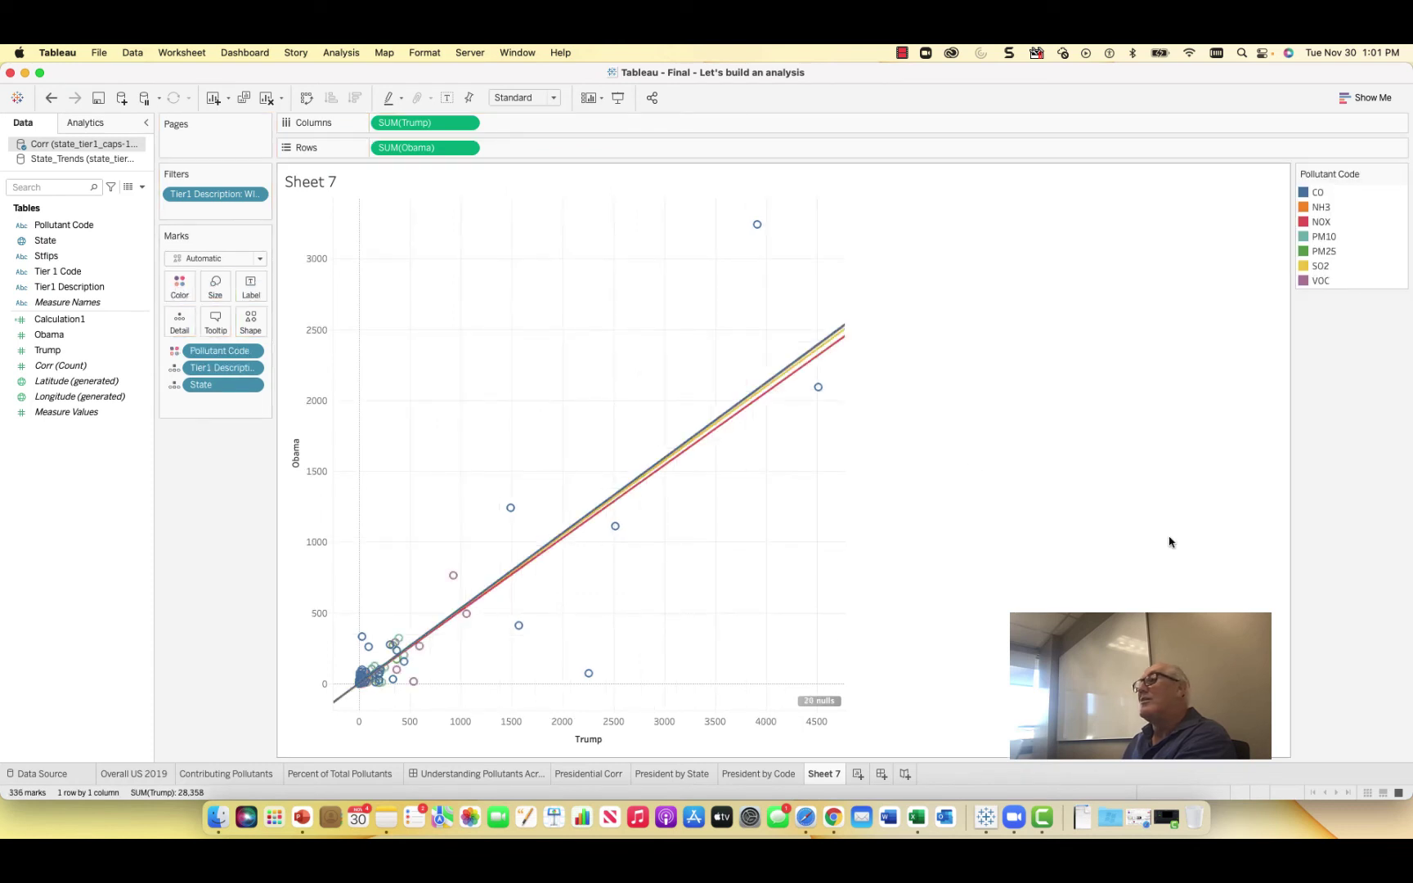
mouse_move(840, 342)
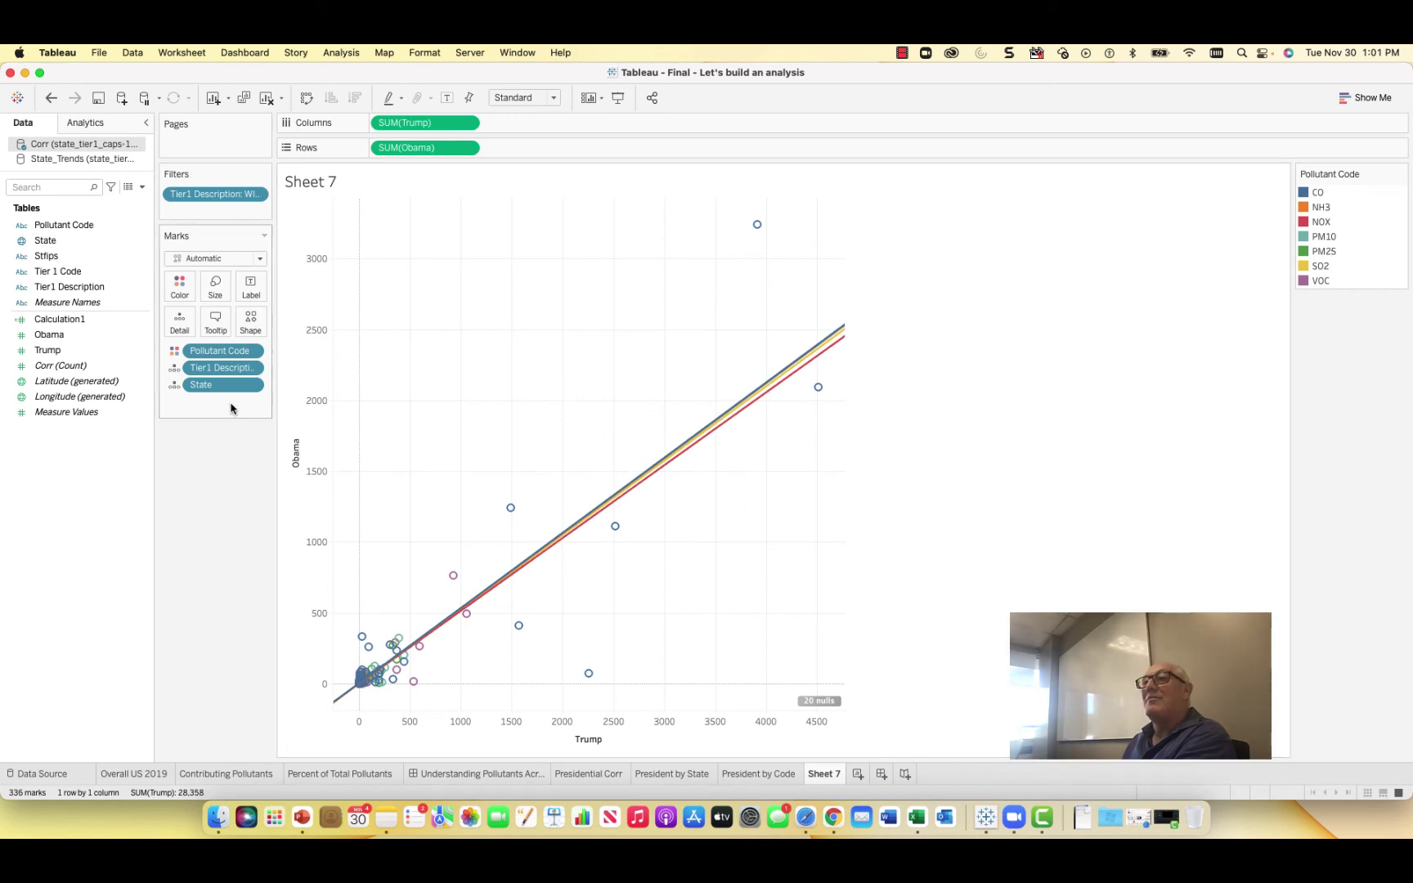
left_click_drag(208, 353, 78, 343)
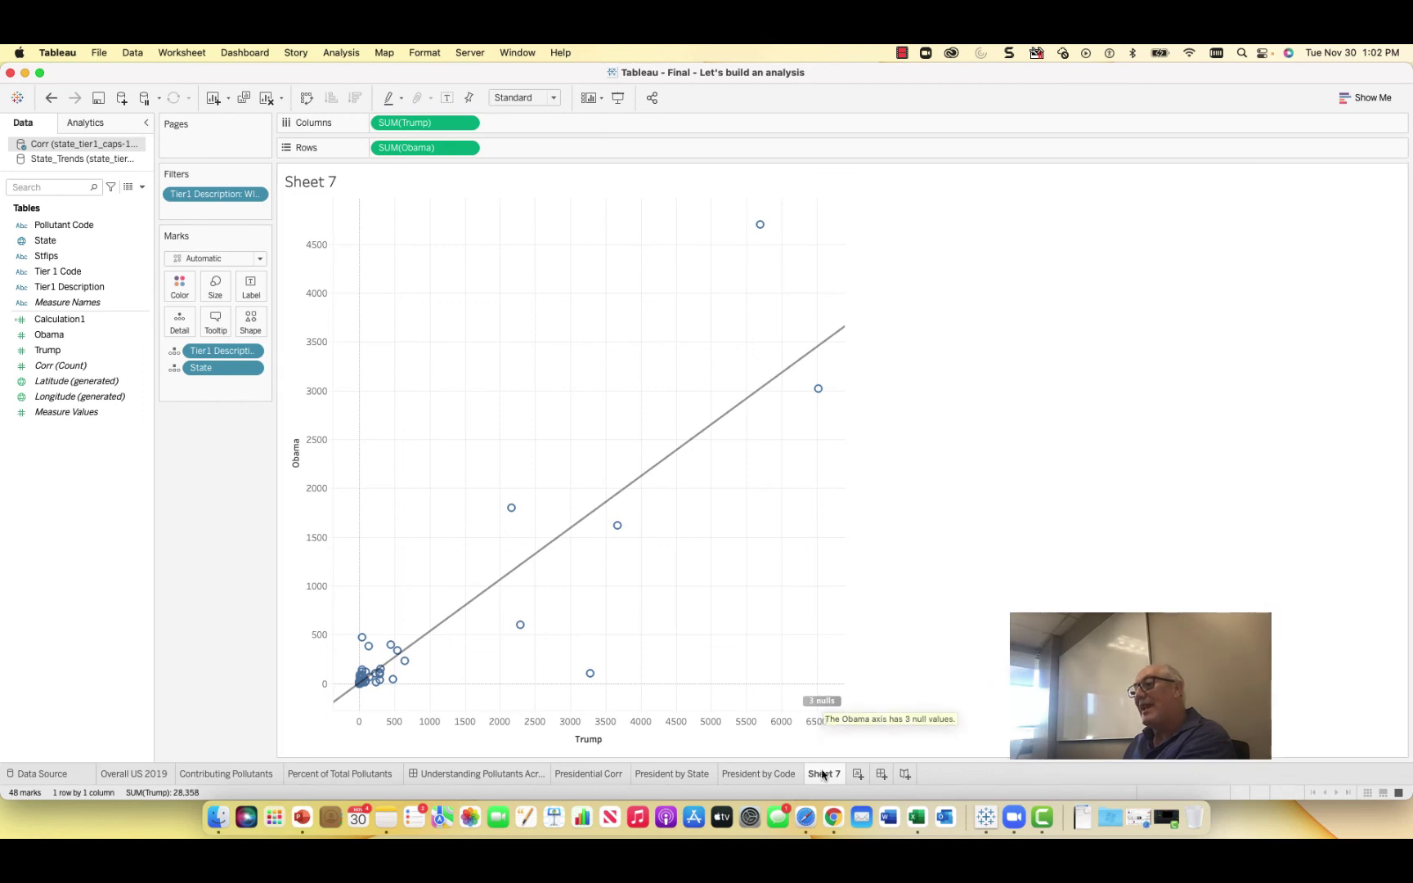
Step: Rename the Sheet 7 tab to 'President by Tiers'
mouse_move(822, 775)
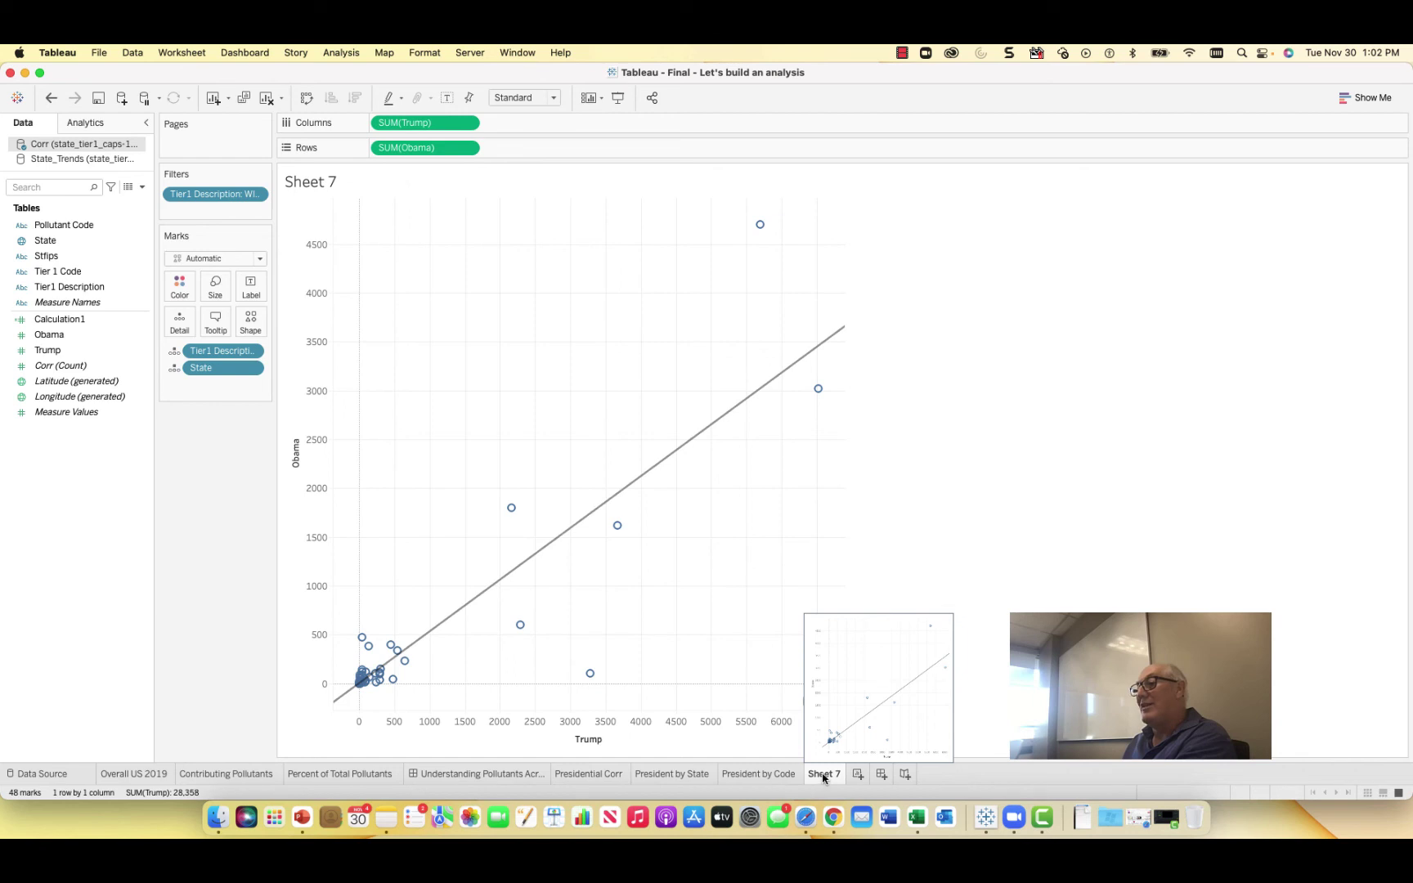
double_click(821, 774)
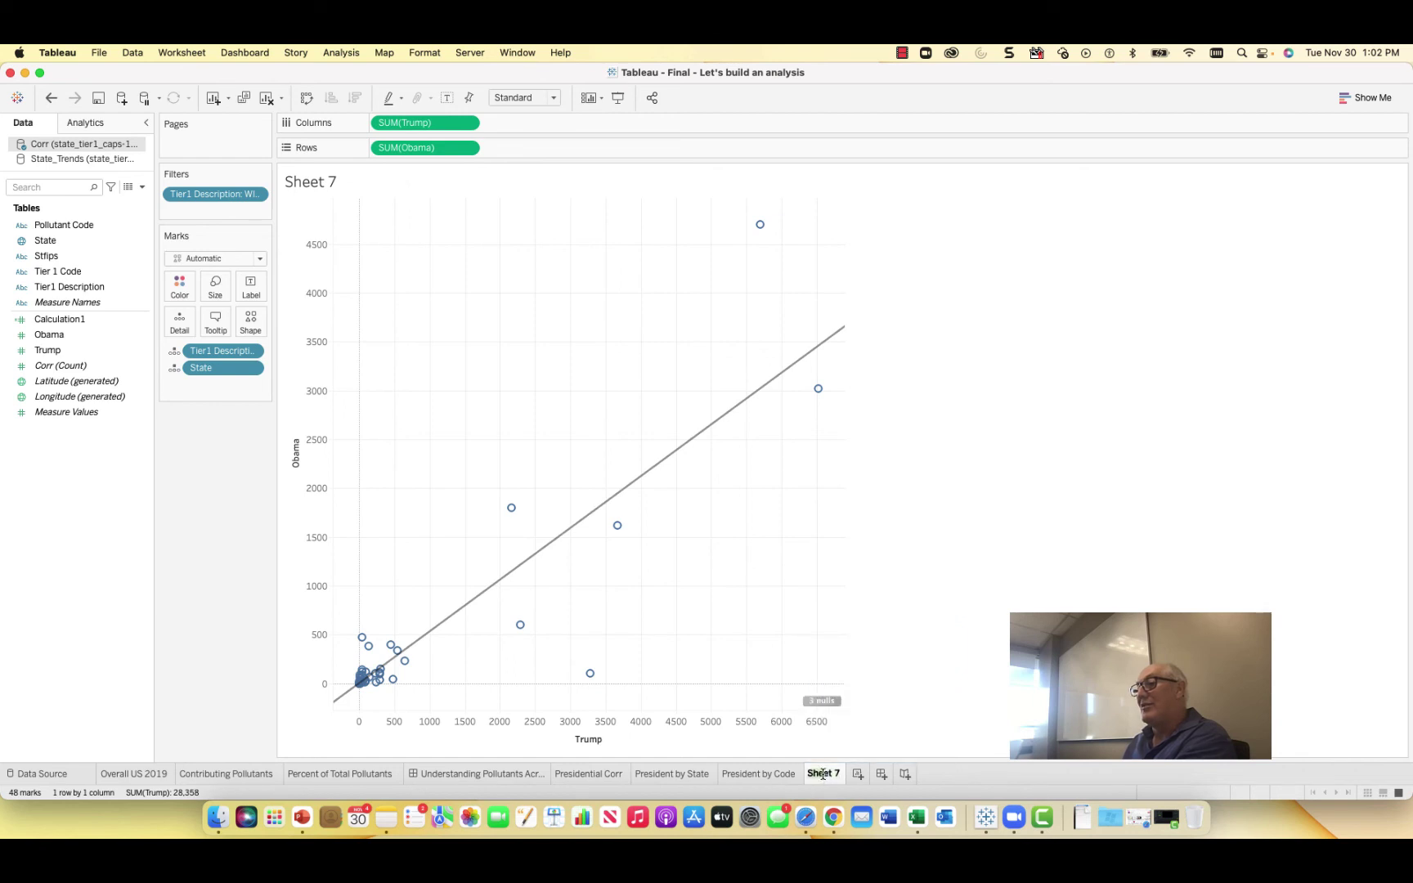
left_click(822, 775)
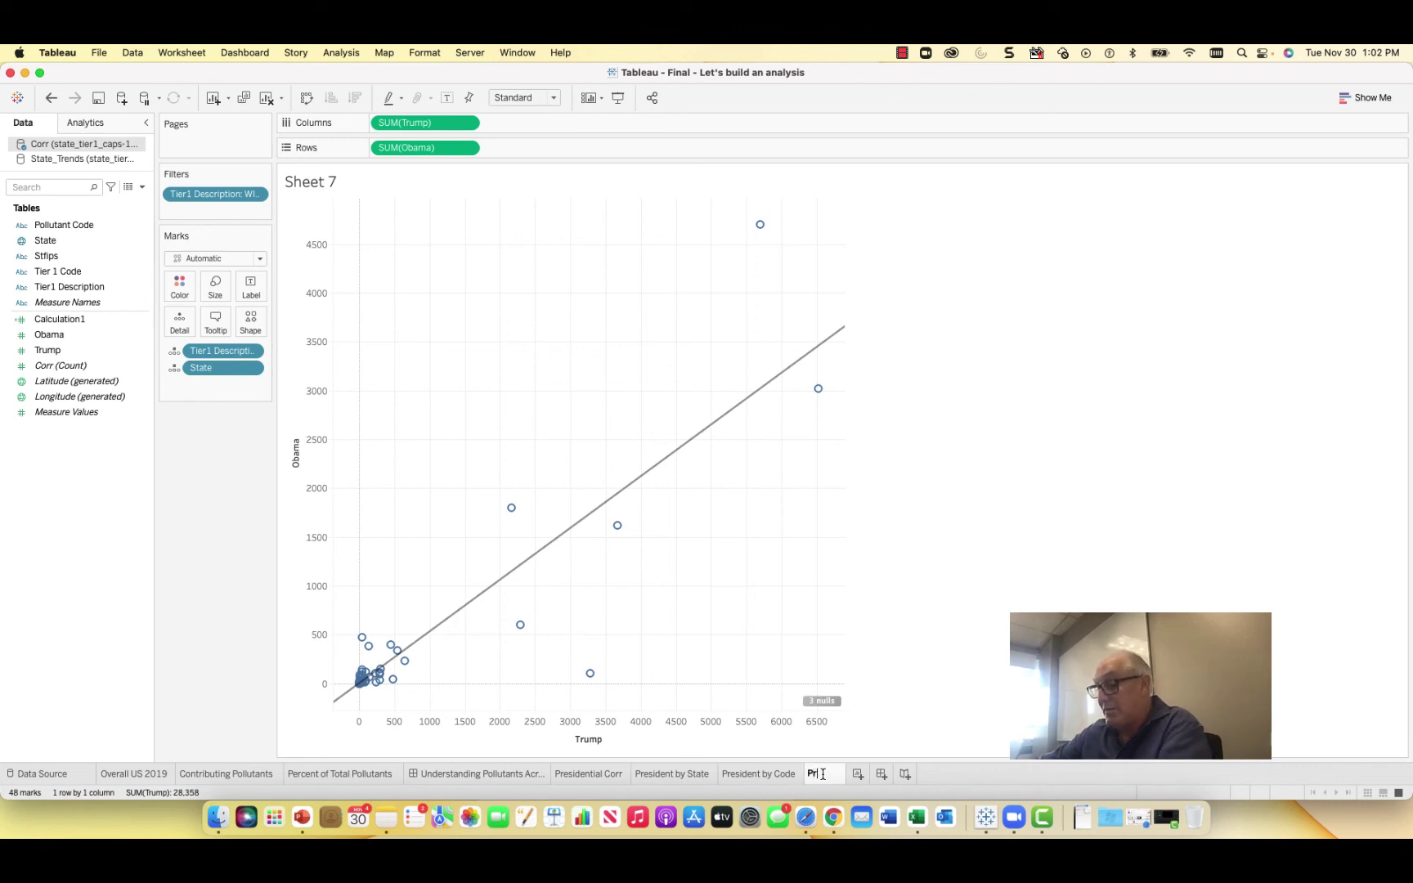
type("President by")
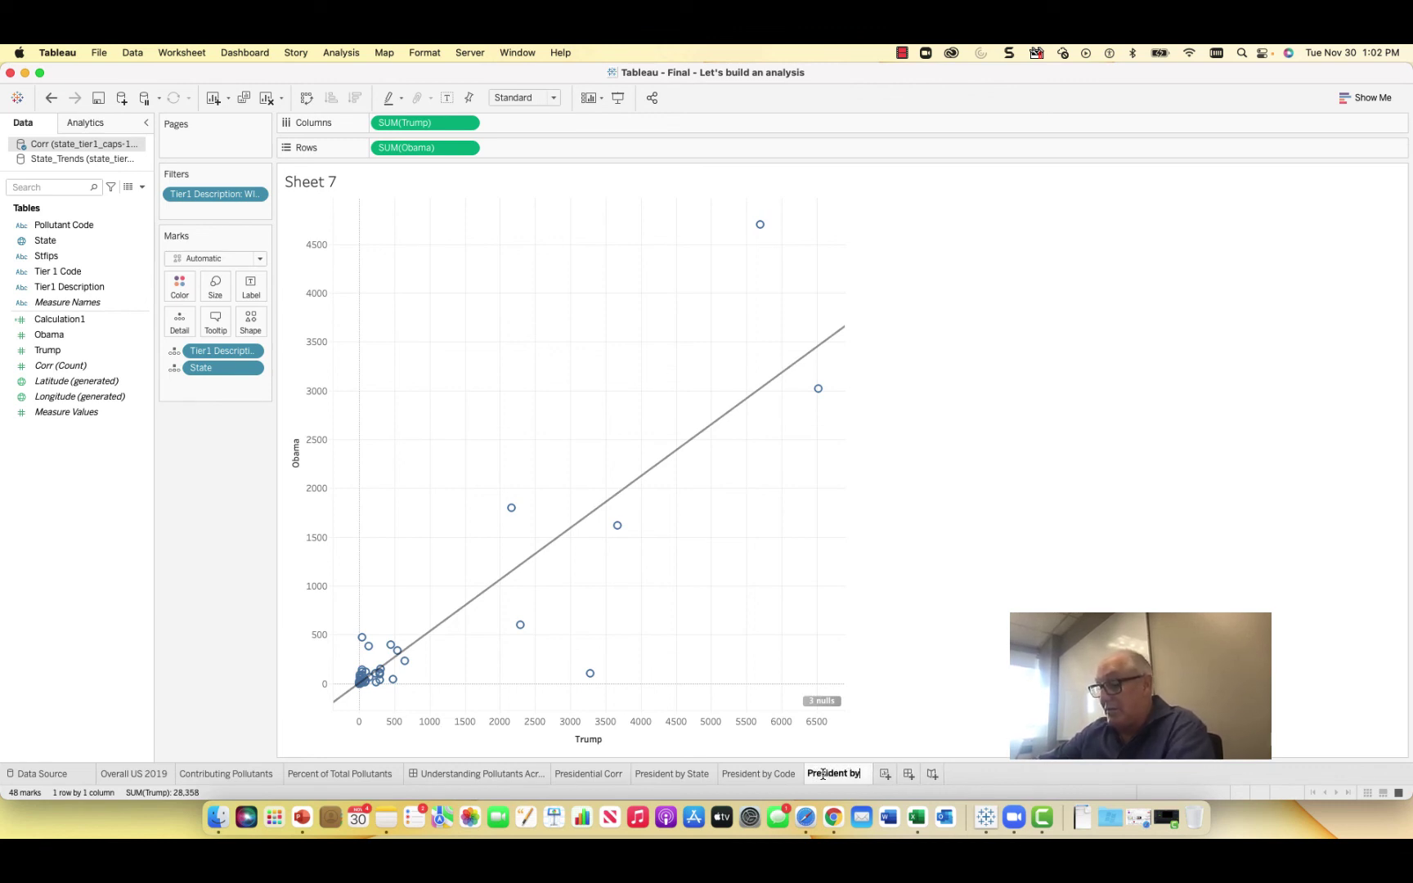
type("Tier")
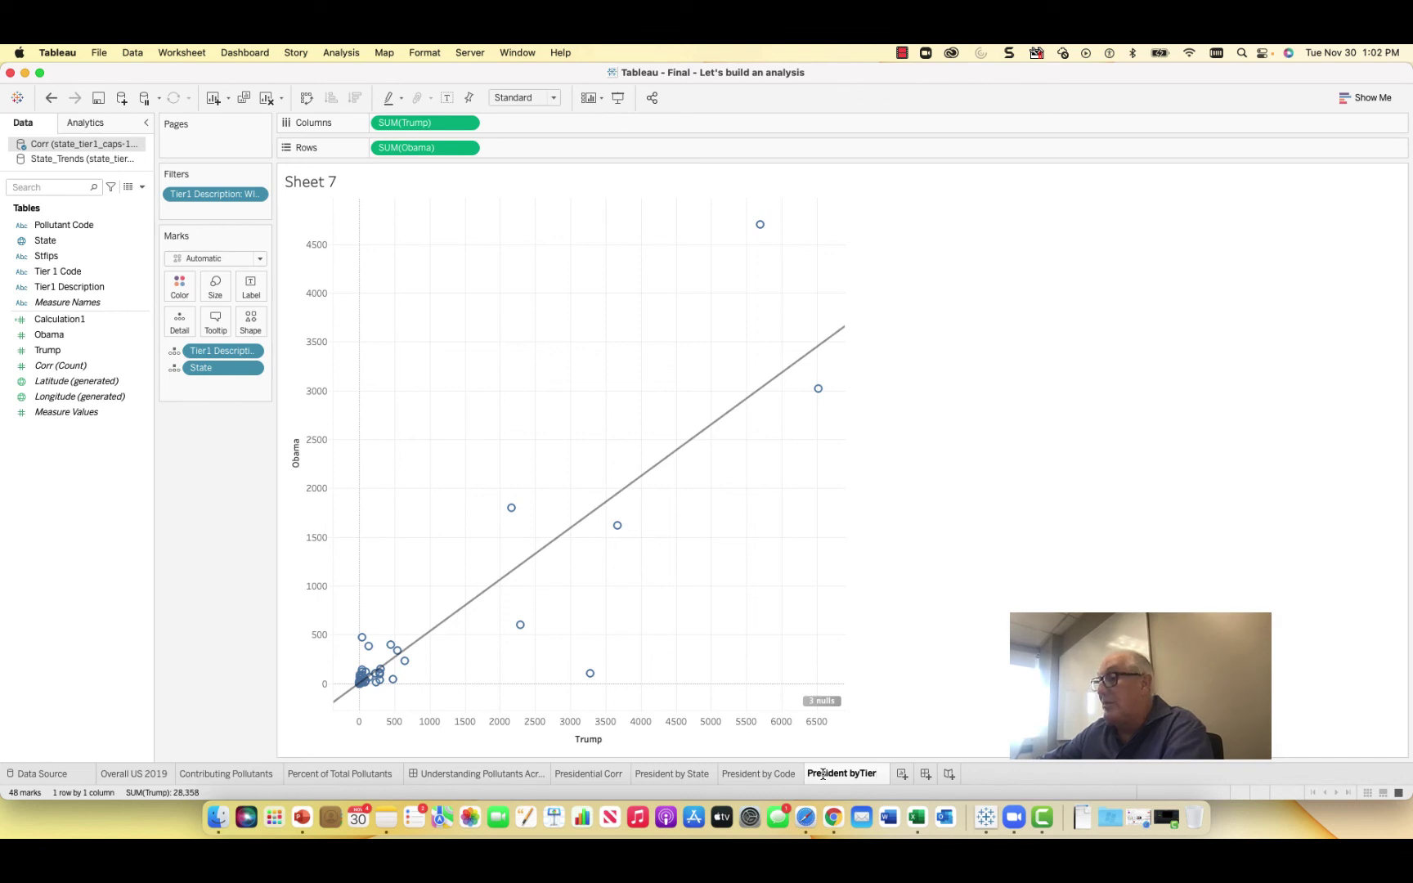
type("s")
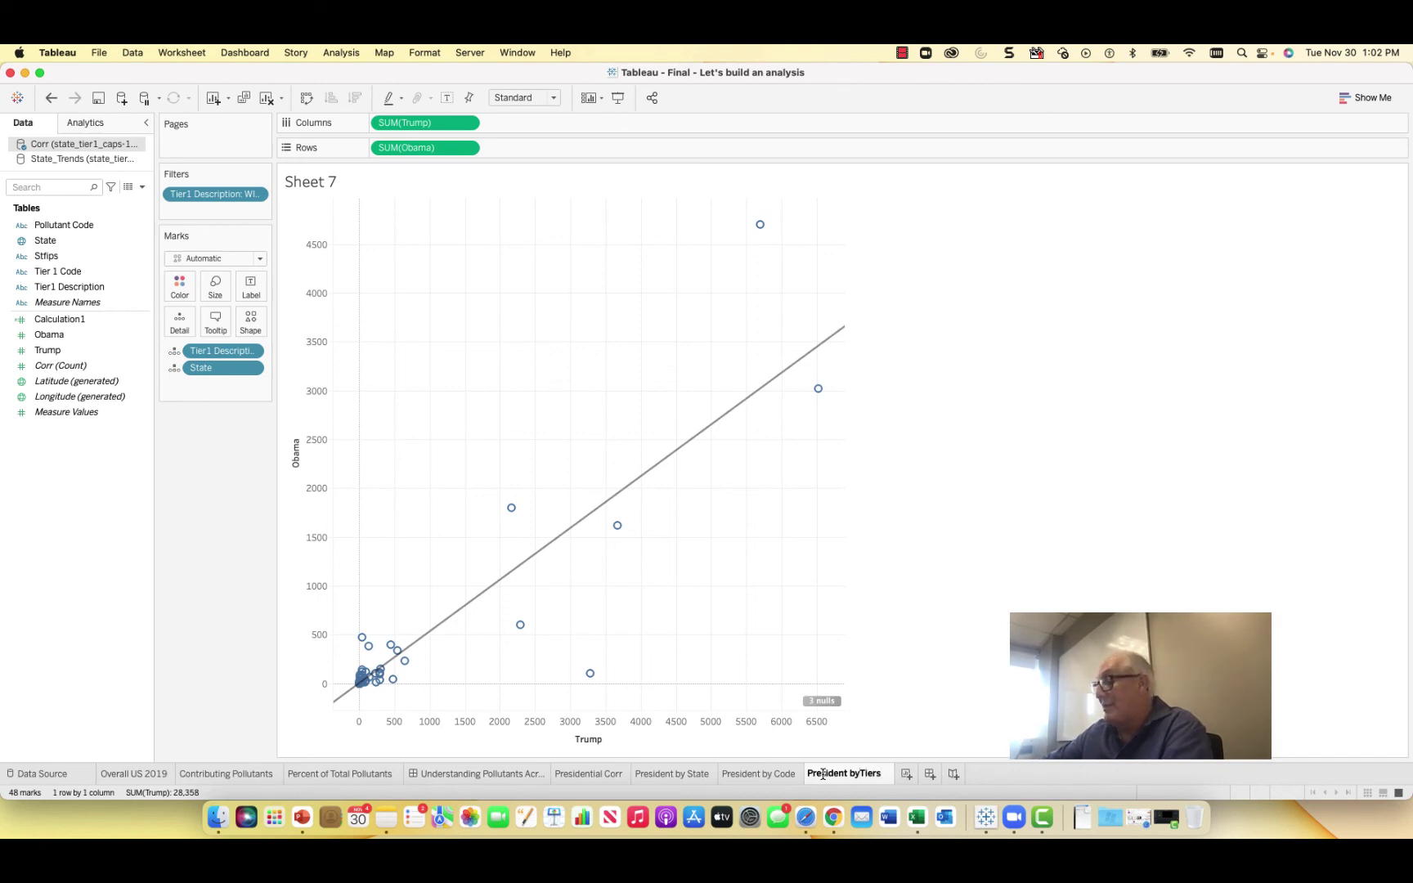
key("Return")
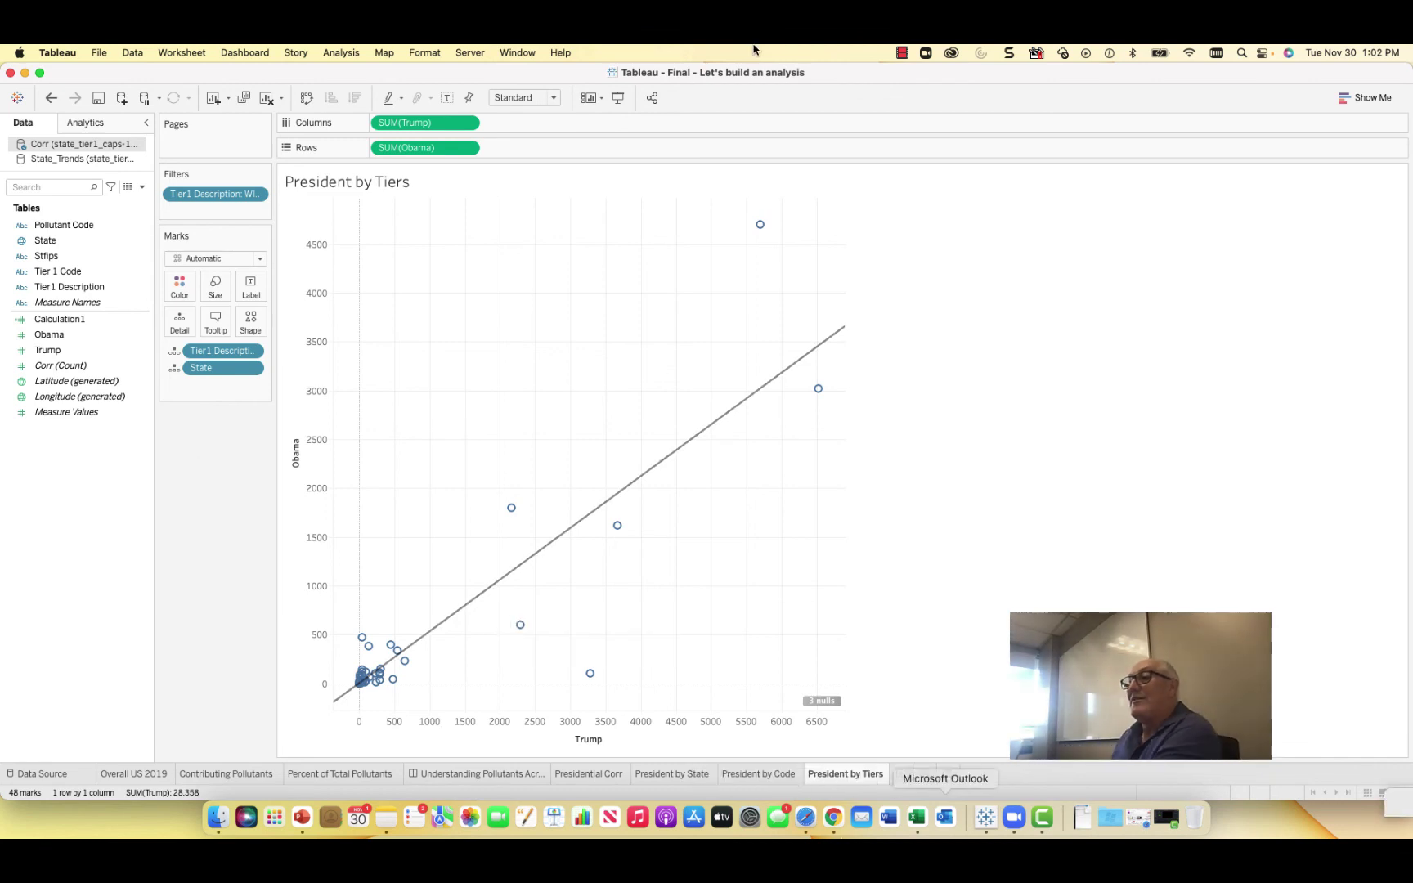
mouse_move(821, 391)
mouse_move(757, 226)
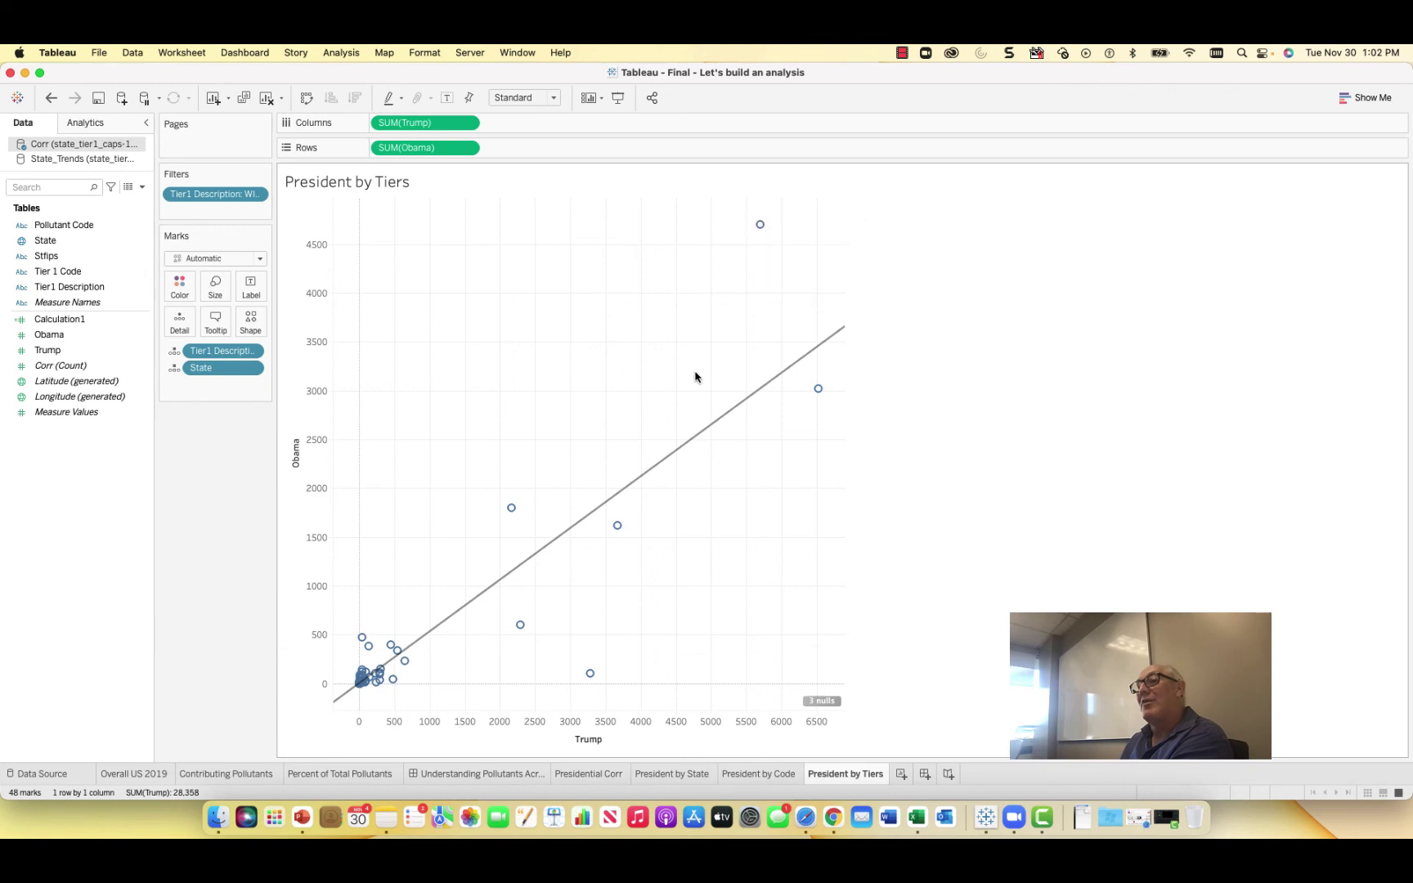
mouse_move(395, 650)
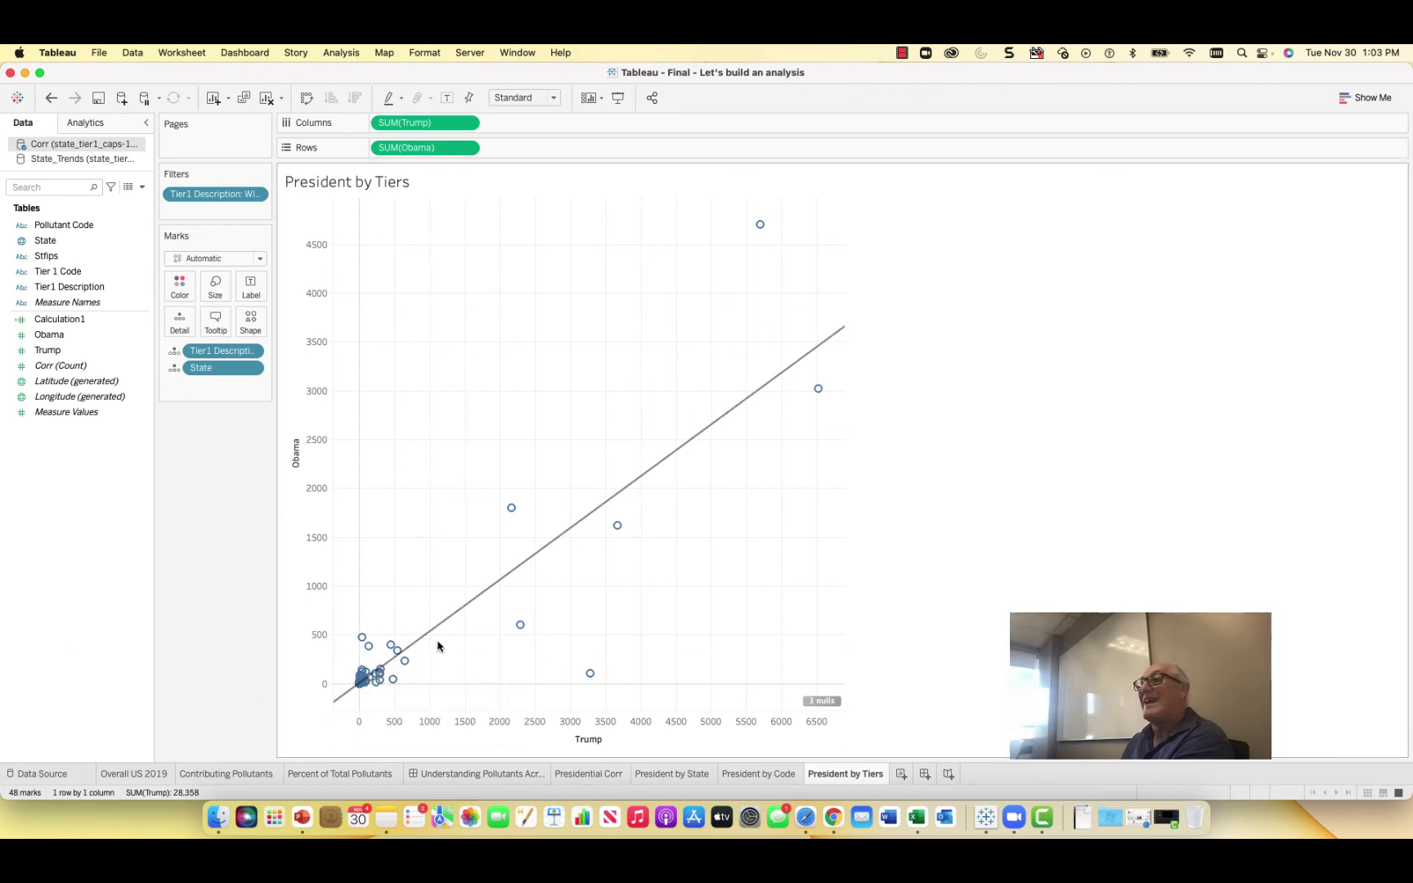
mouse_move(659, 473)
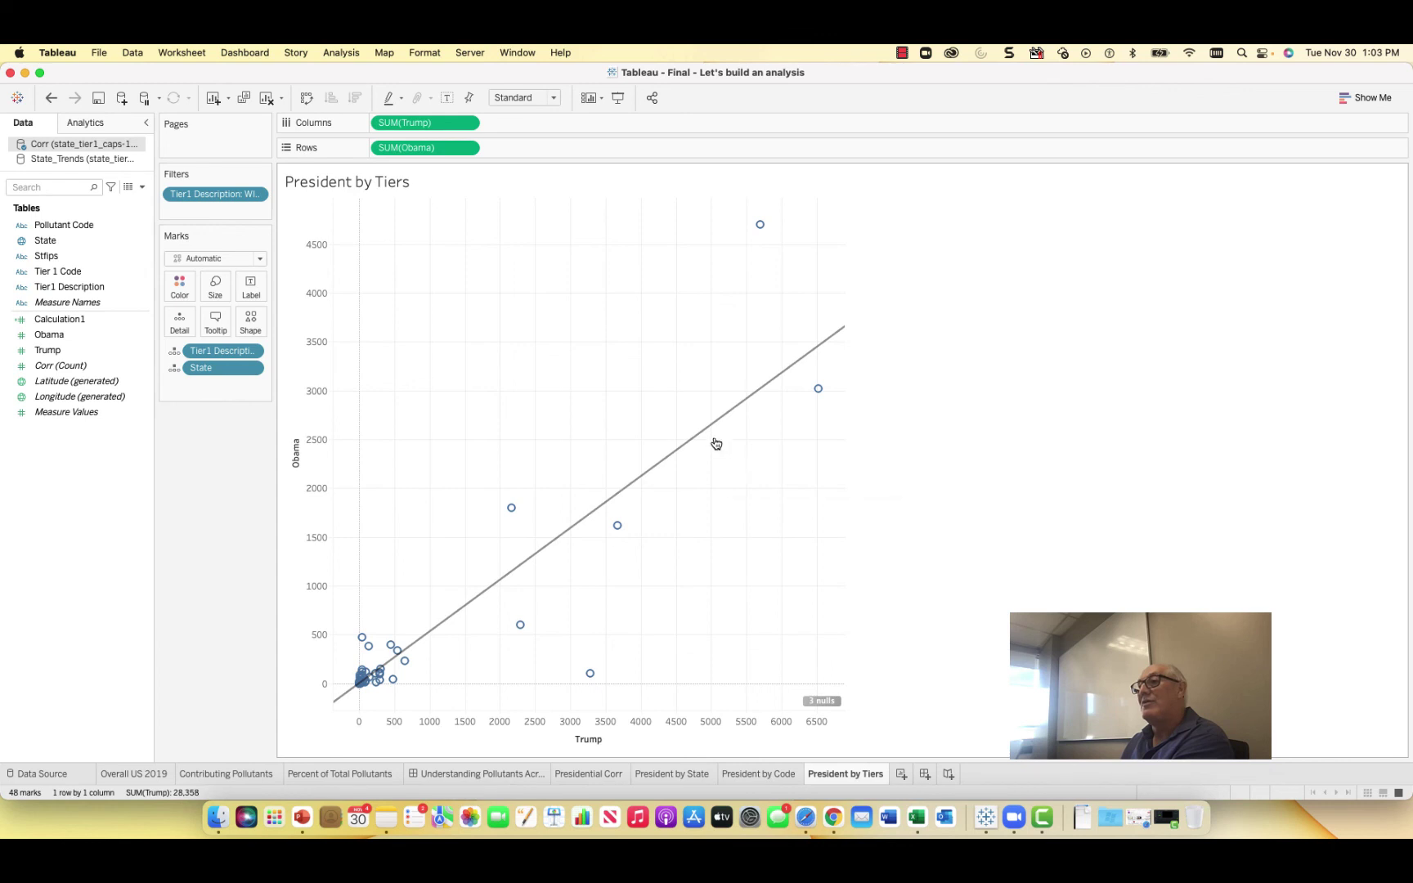
mouse_move(715, 429)
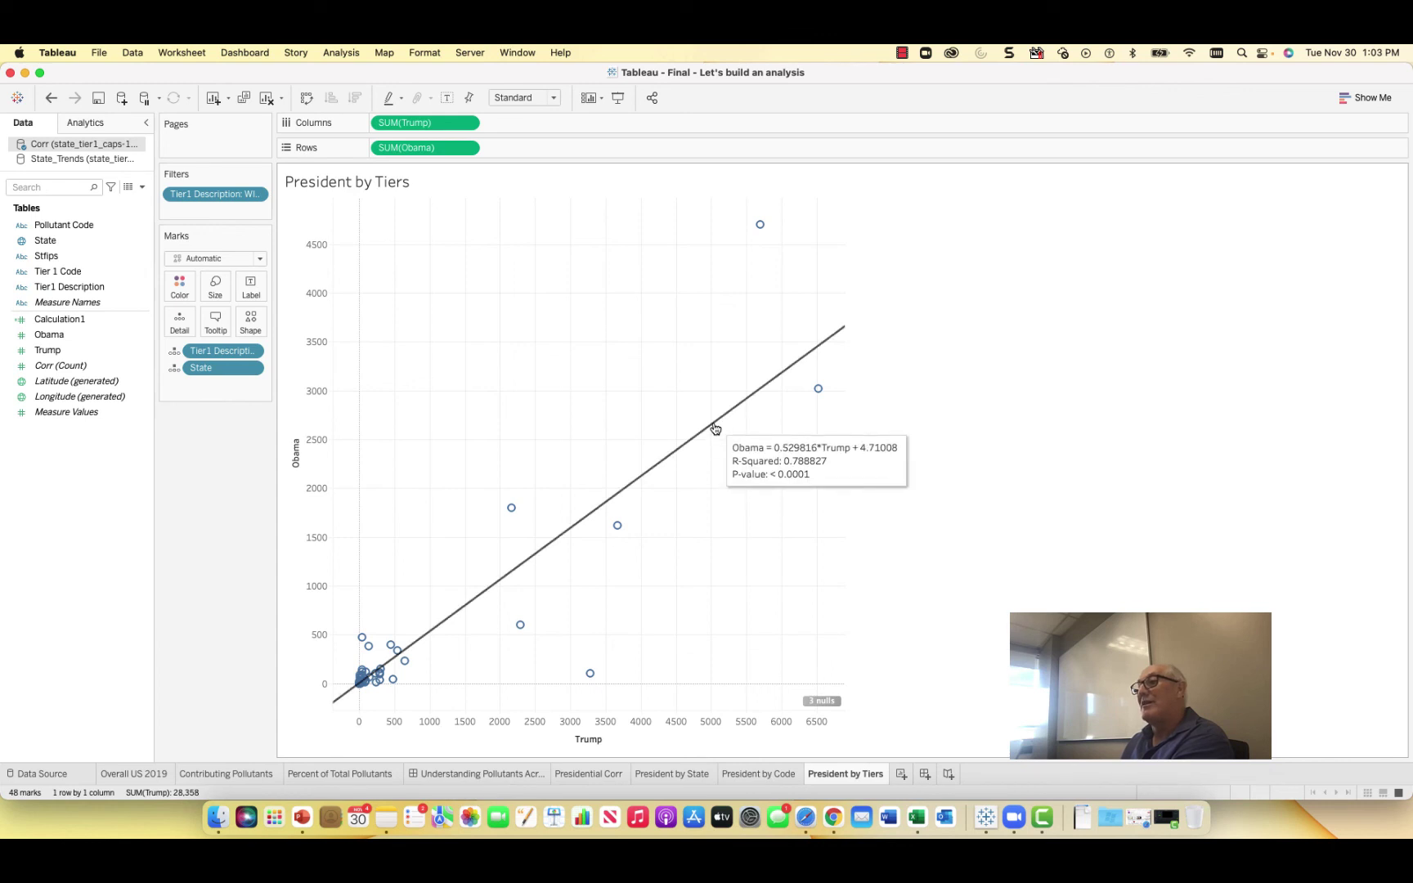